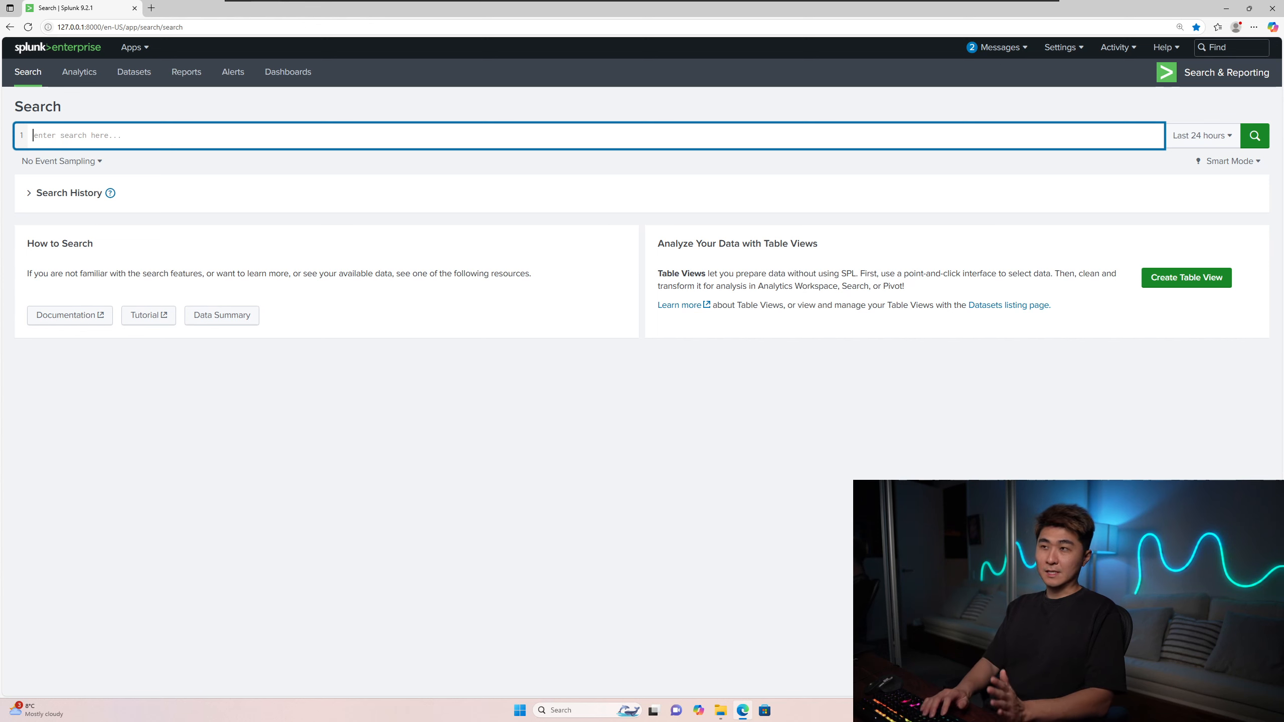
- Search the botsv3 index over all time and narrow the results to the source stream:ip
text(index=botsv3)
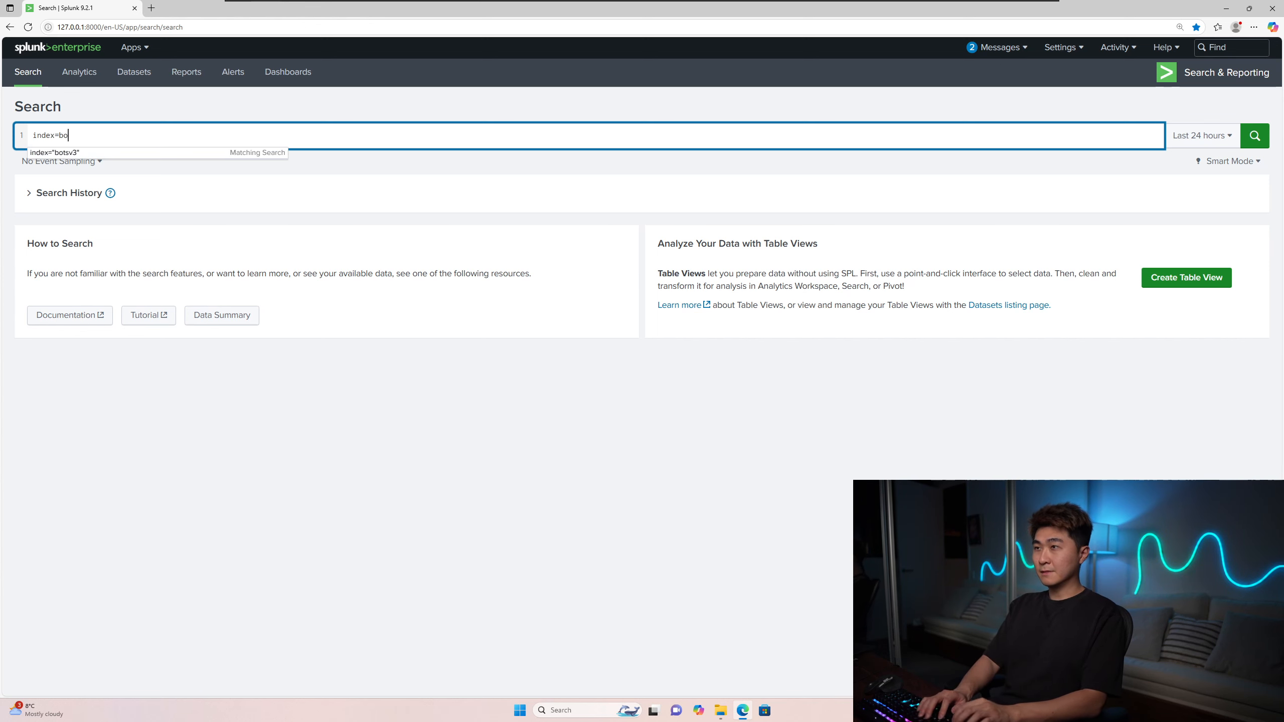
key(Return)
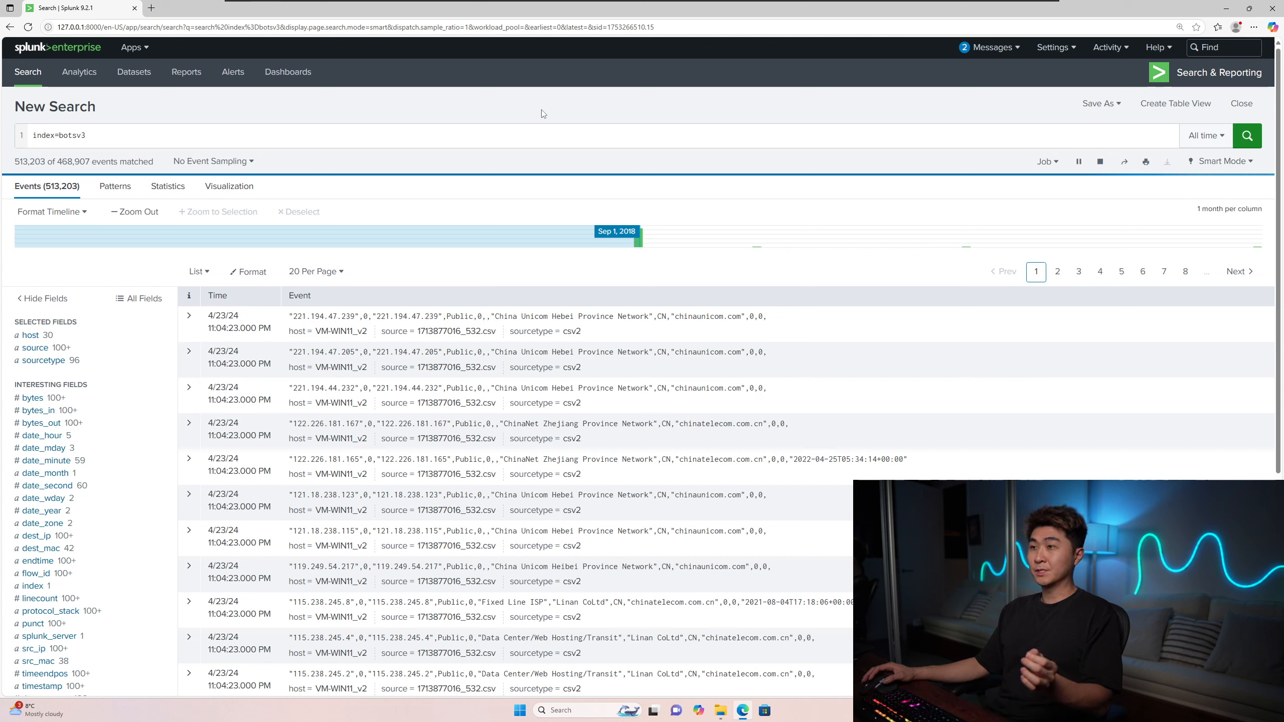
click(94, 348)
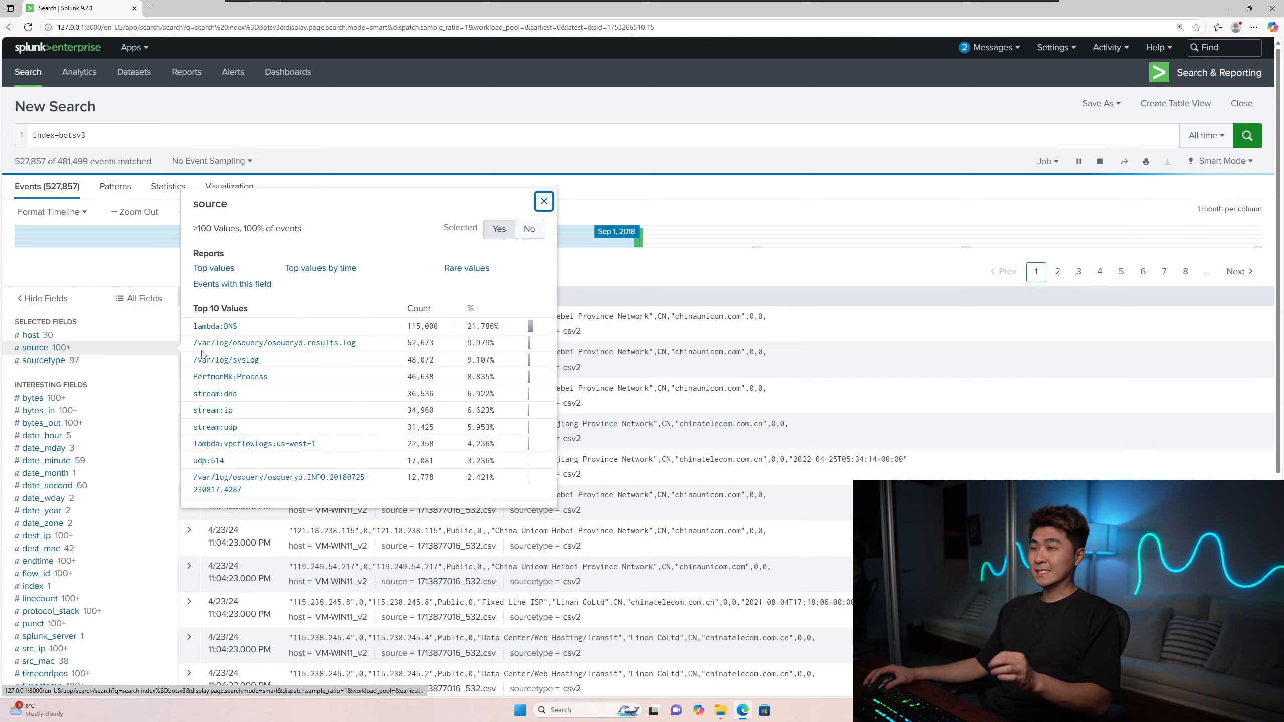
click(227, 411)
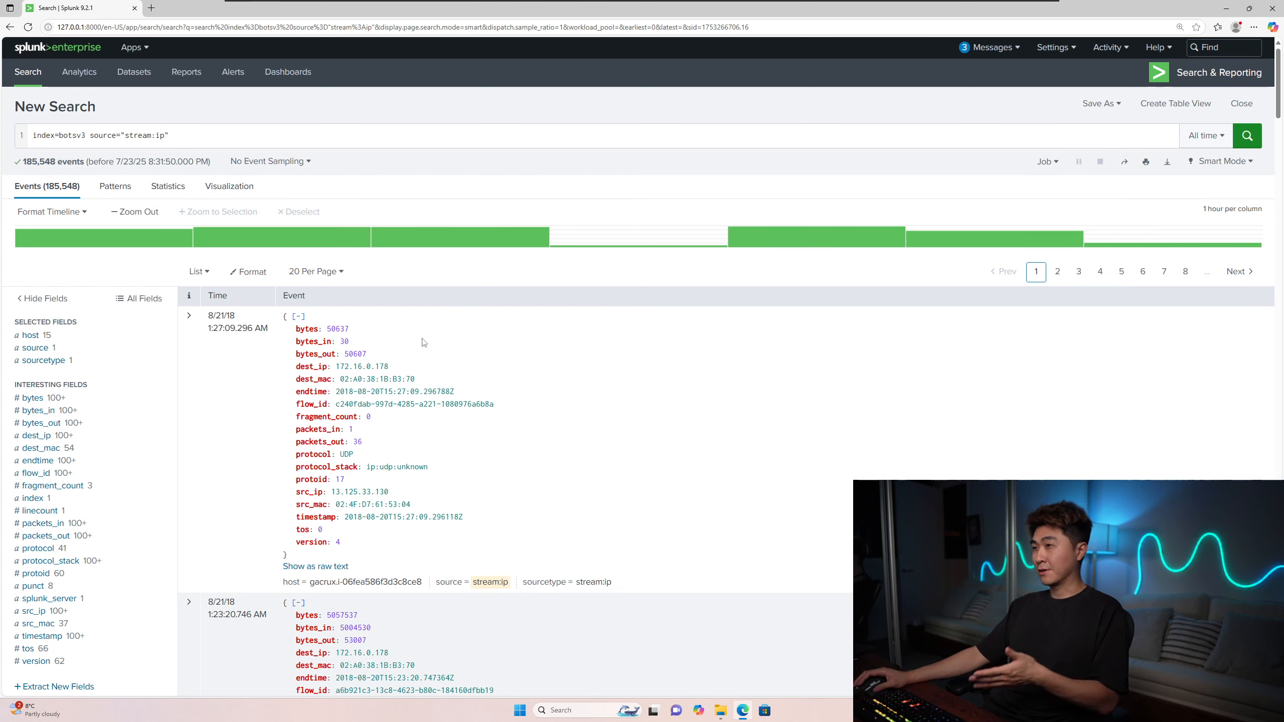
- Expand the first stream:ip event and examine its fields, including the source and destination IPs
click(225, 338)
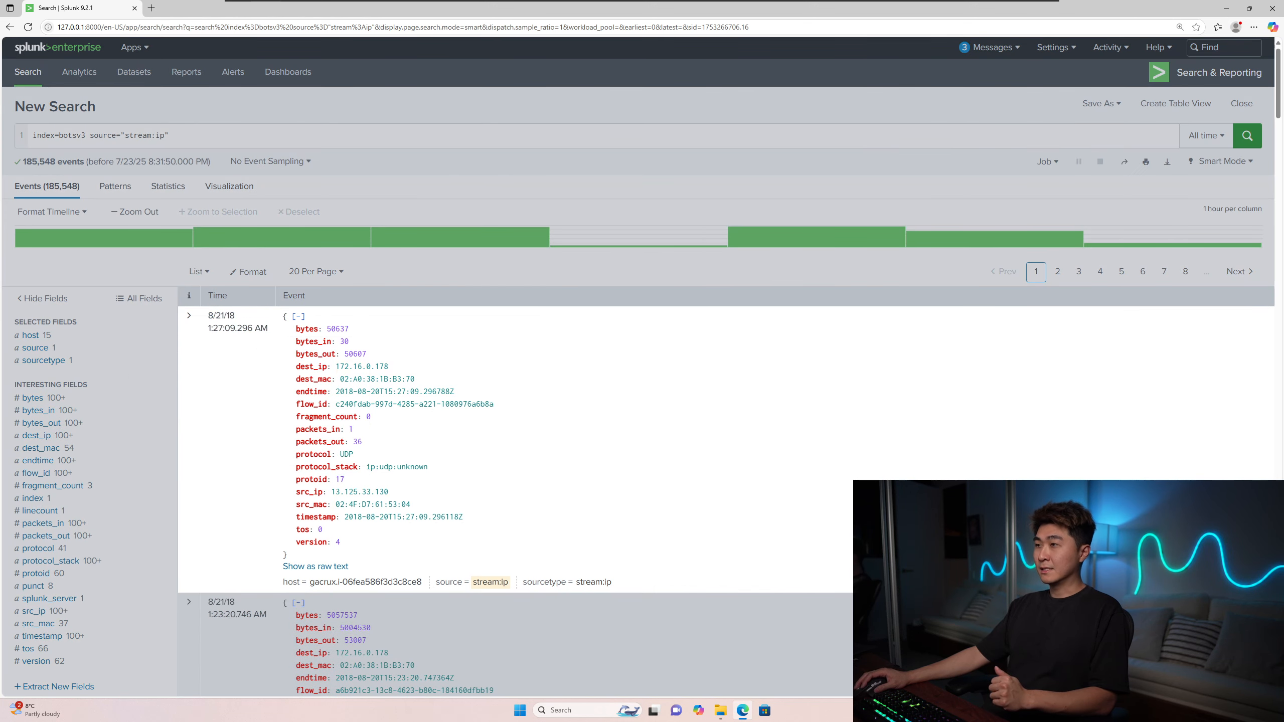
drag(305, 367, 331, 366)
drag(301, 455, 323, 492)
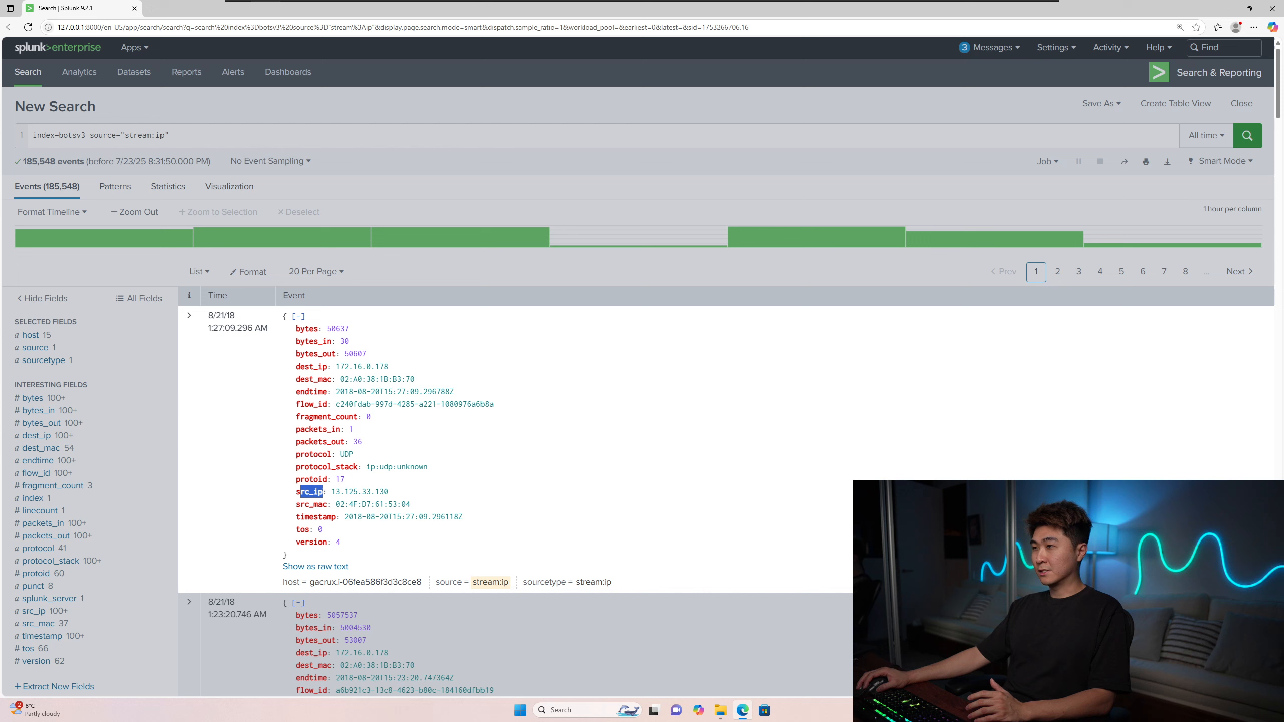
click(308, 510)
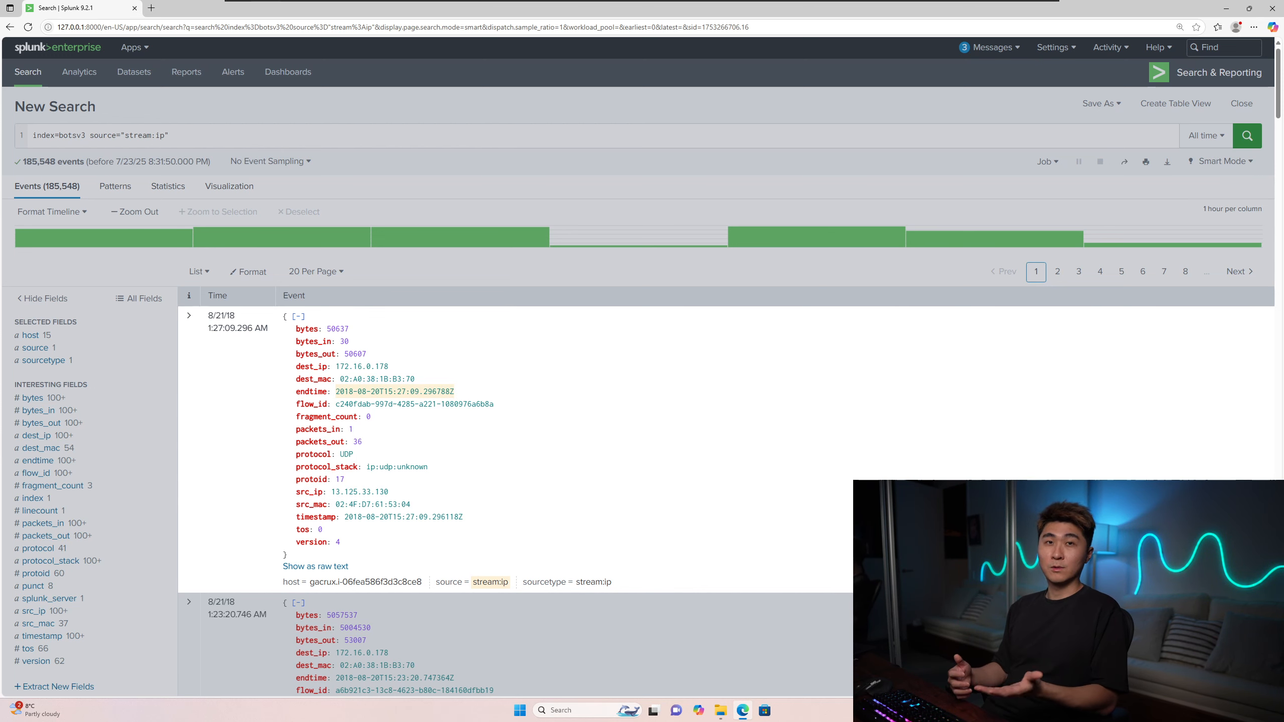
click(189, 316)
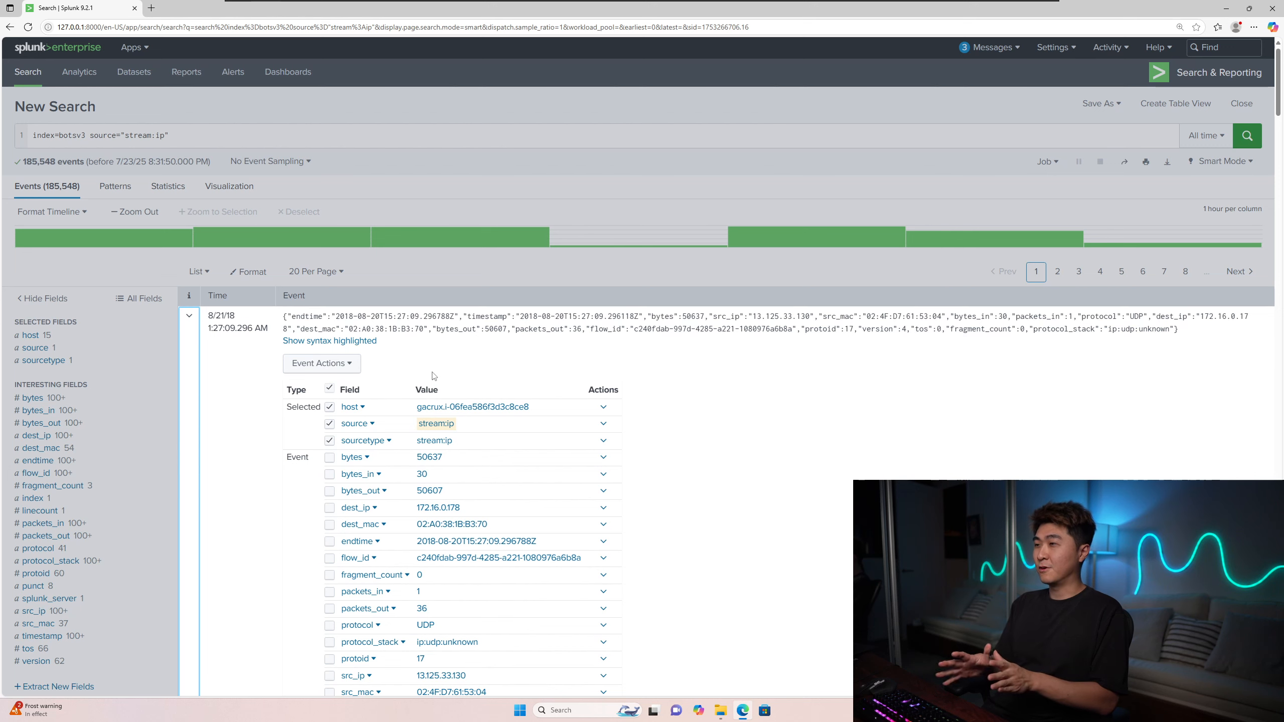
scroll(537, 468, down, 2)
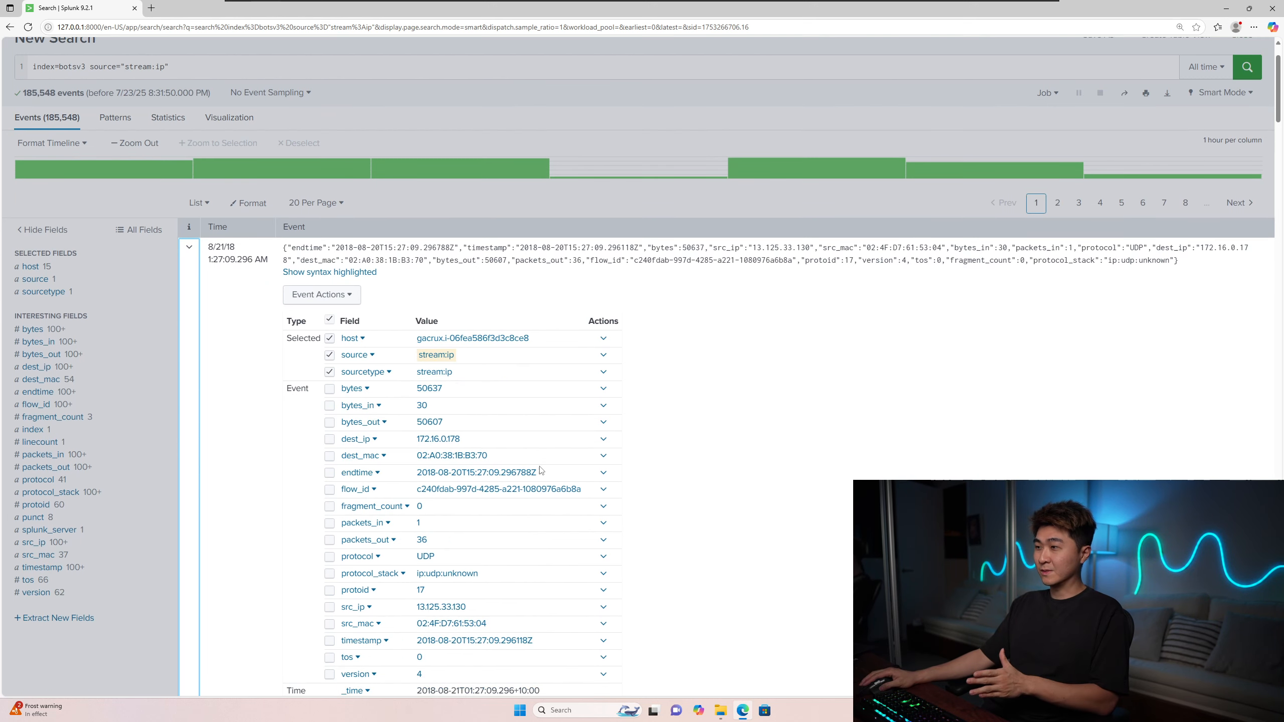
scroll(540, 470, down, 2)
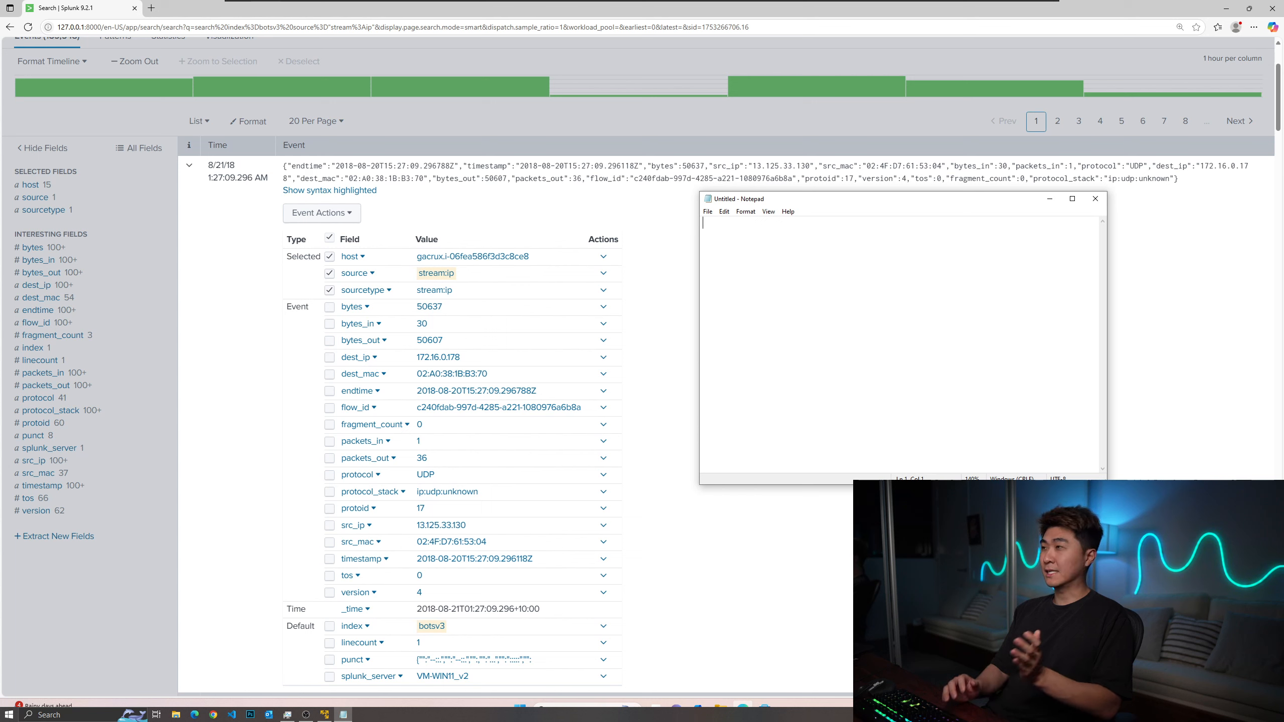
- In Notepad, write the heading "Firewall logs" and, after a blank line, "1) What makes a firewall traffic suspicious?"
text(F)
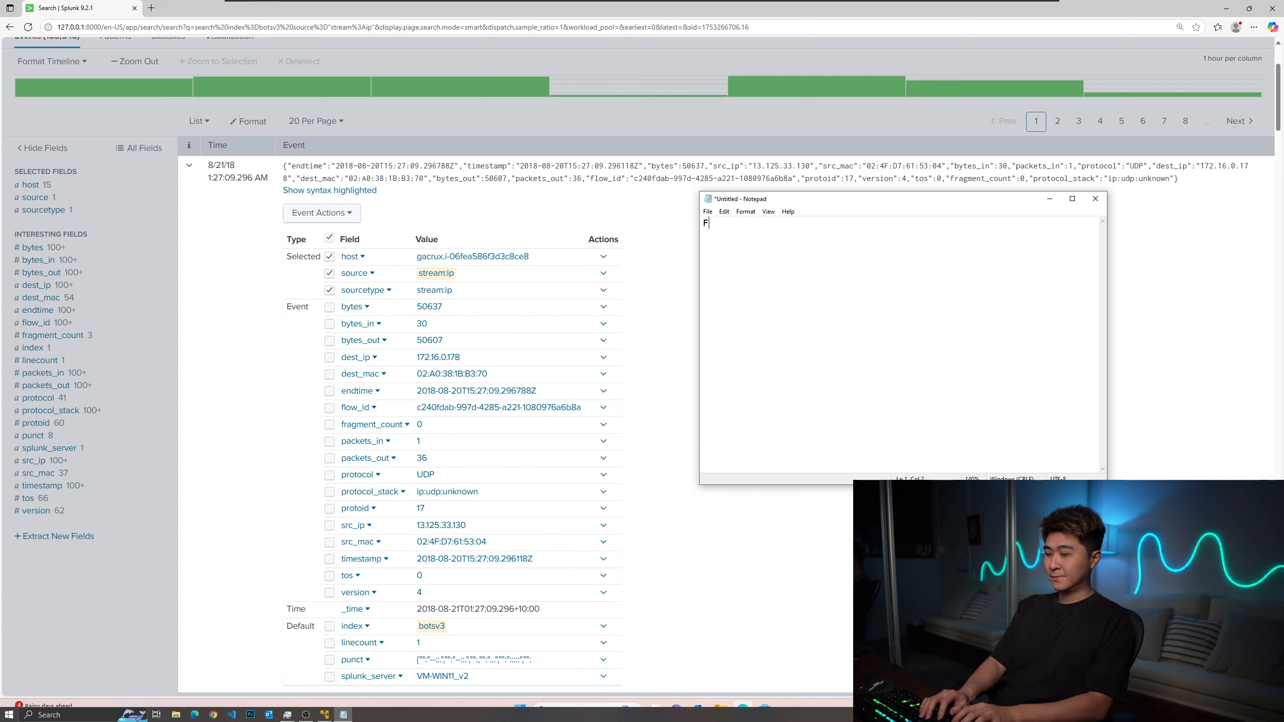
text(irewall logs)
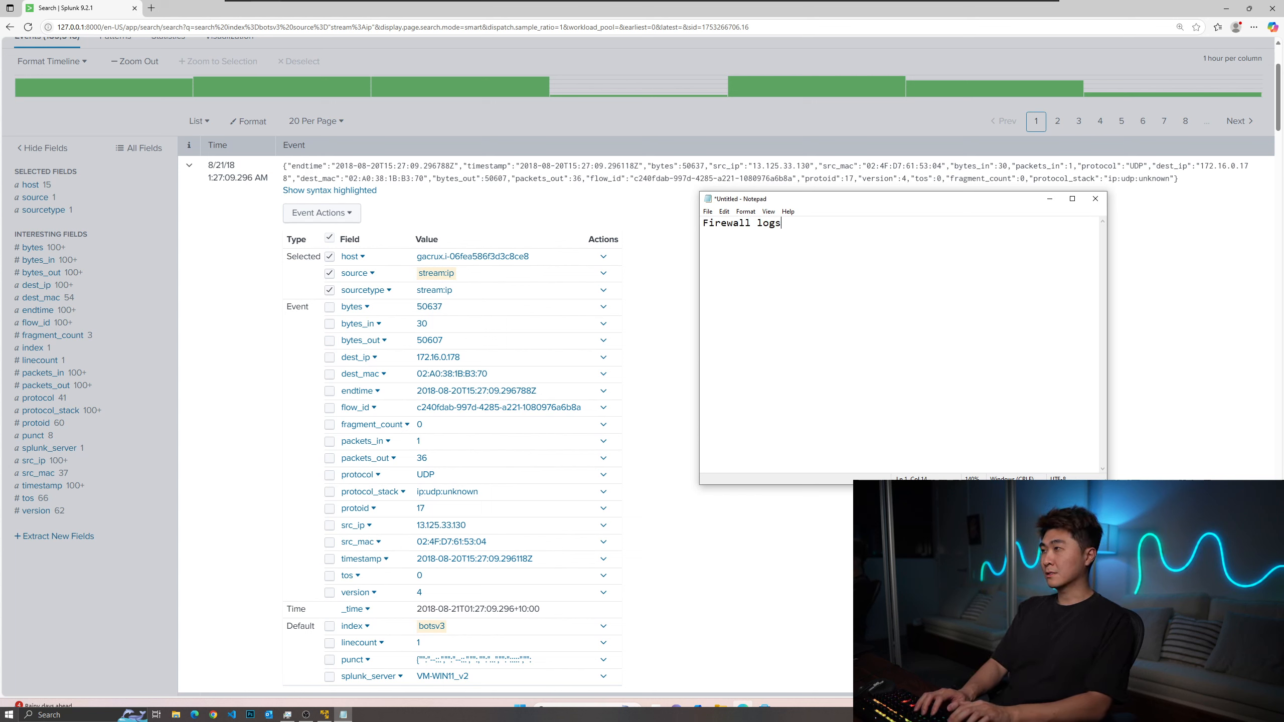
key(Return)
key(Return)
text(1) )
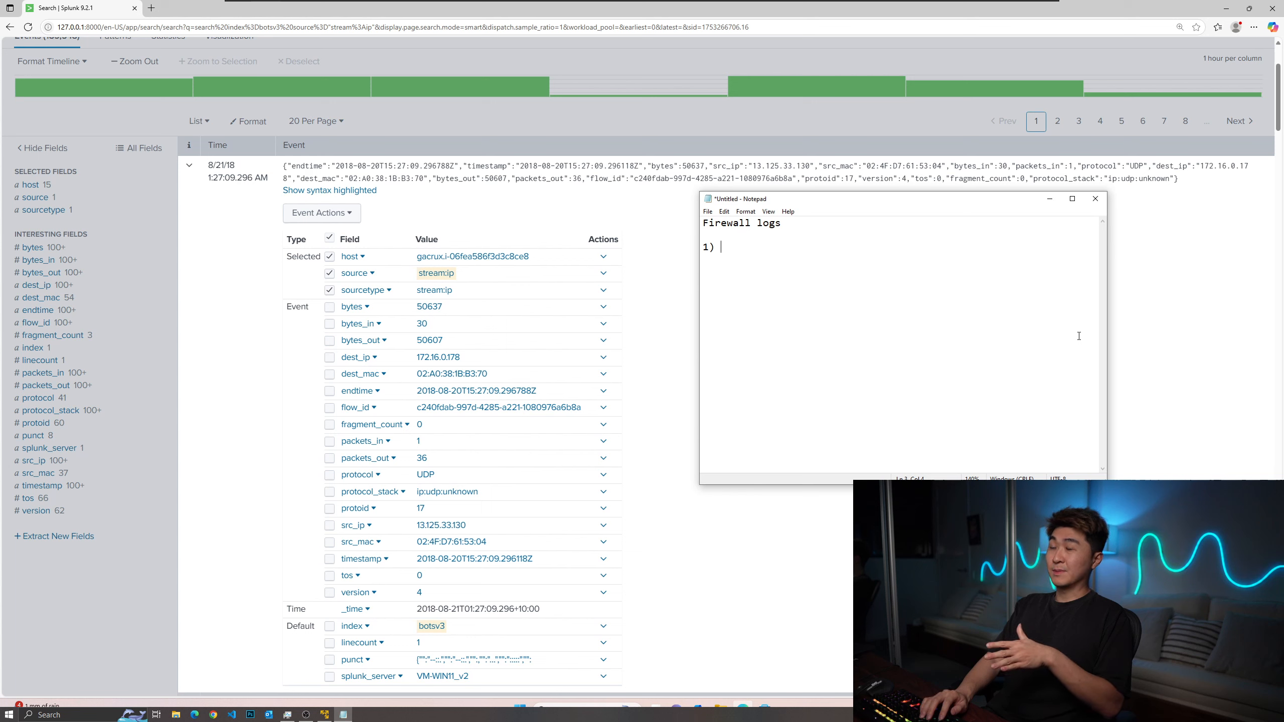
text(What mak)
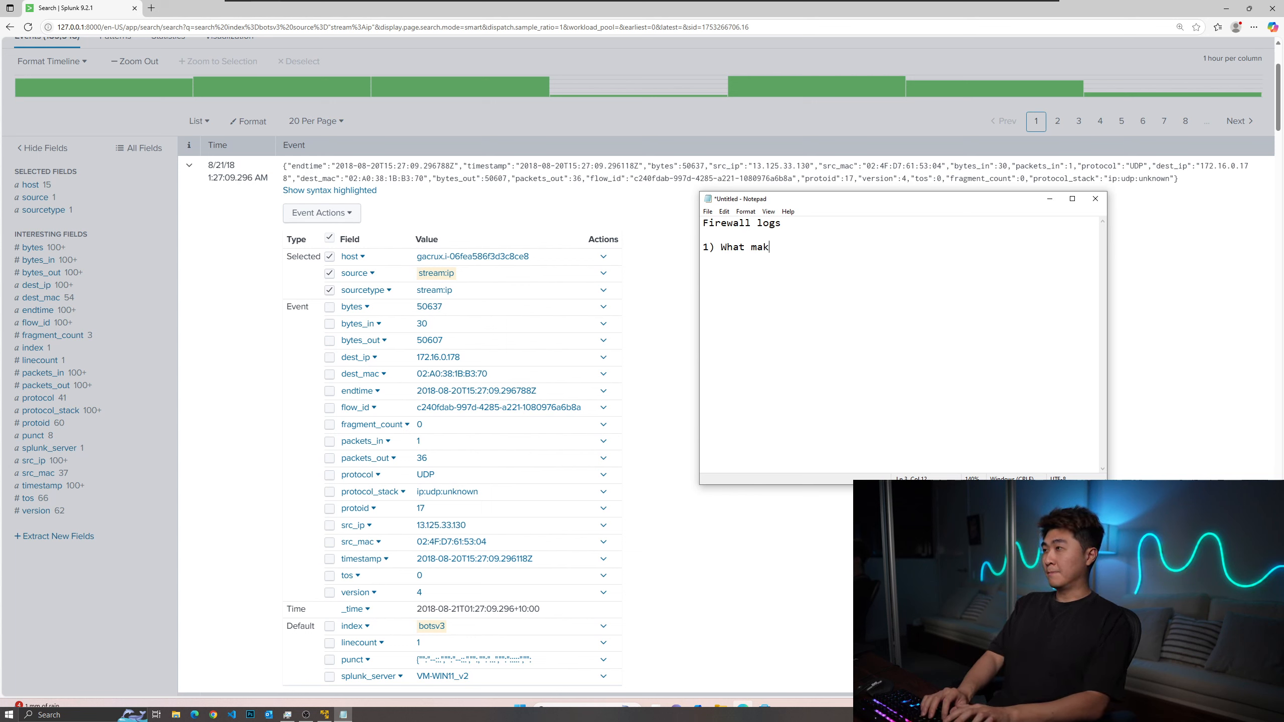
text(es a firewall traff)
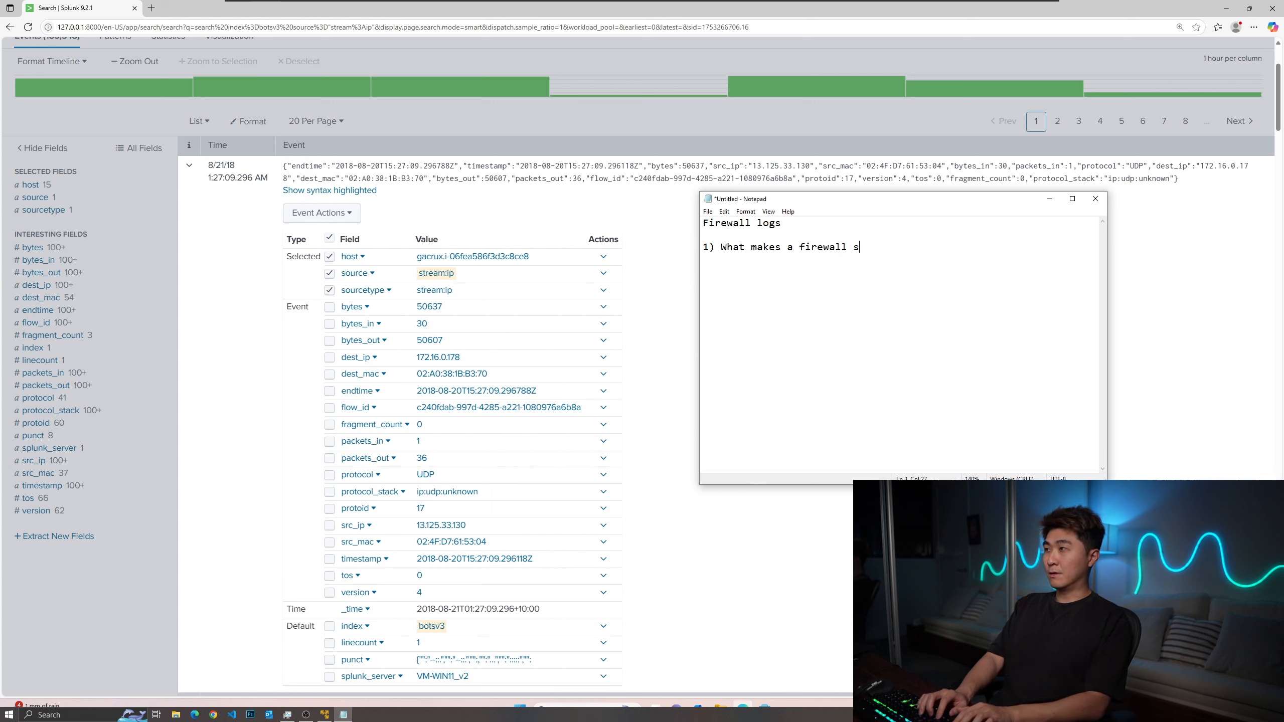
text(ic suspicious?)
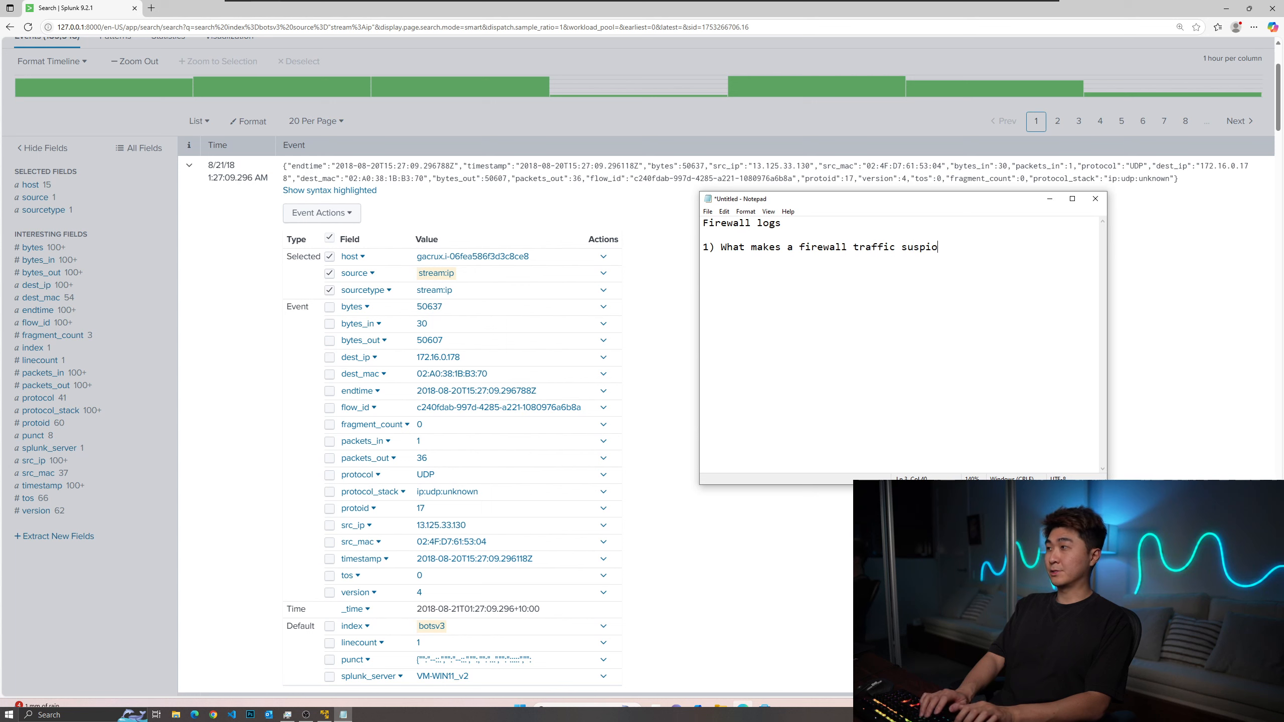
key(Return)
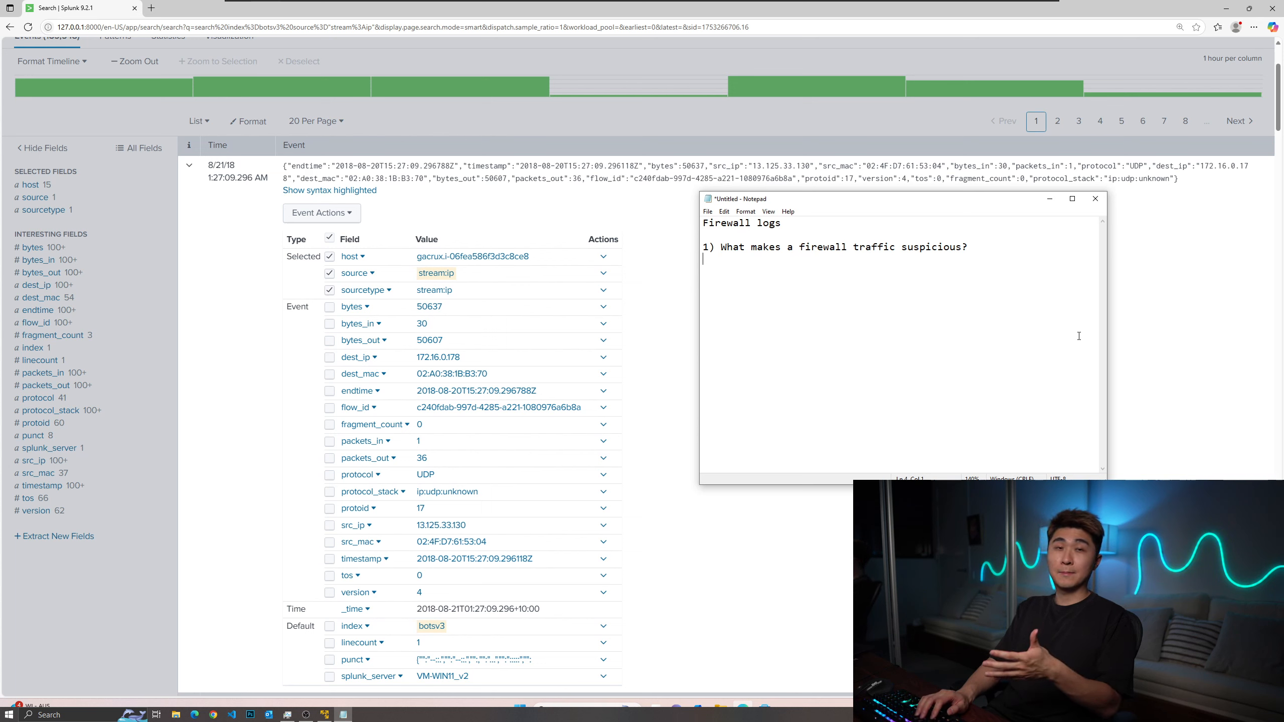
- Add the indented points "- is the source ip address spamming?" and "- which country is the source ip address?" under the question
text(- is the source ip address spamming?)
key(Return)
text(- )
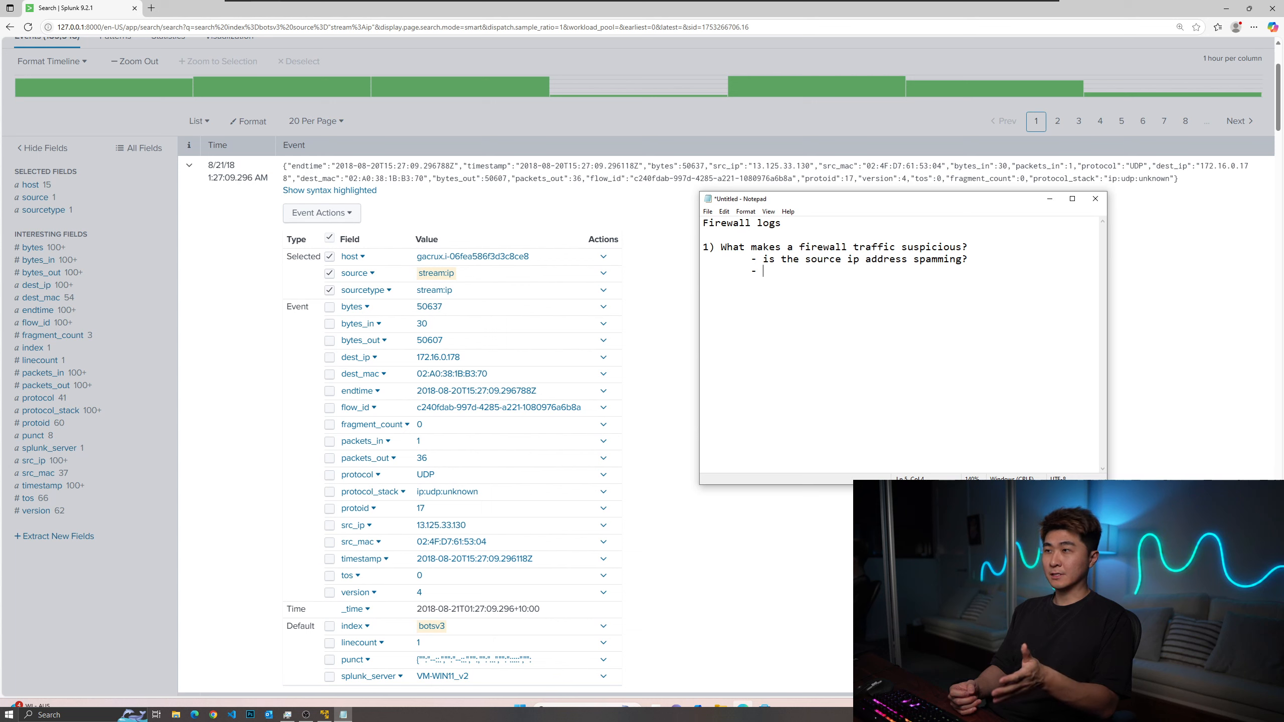
text(which countr)
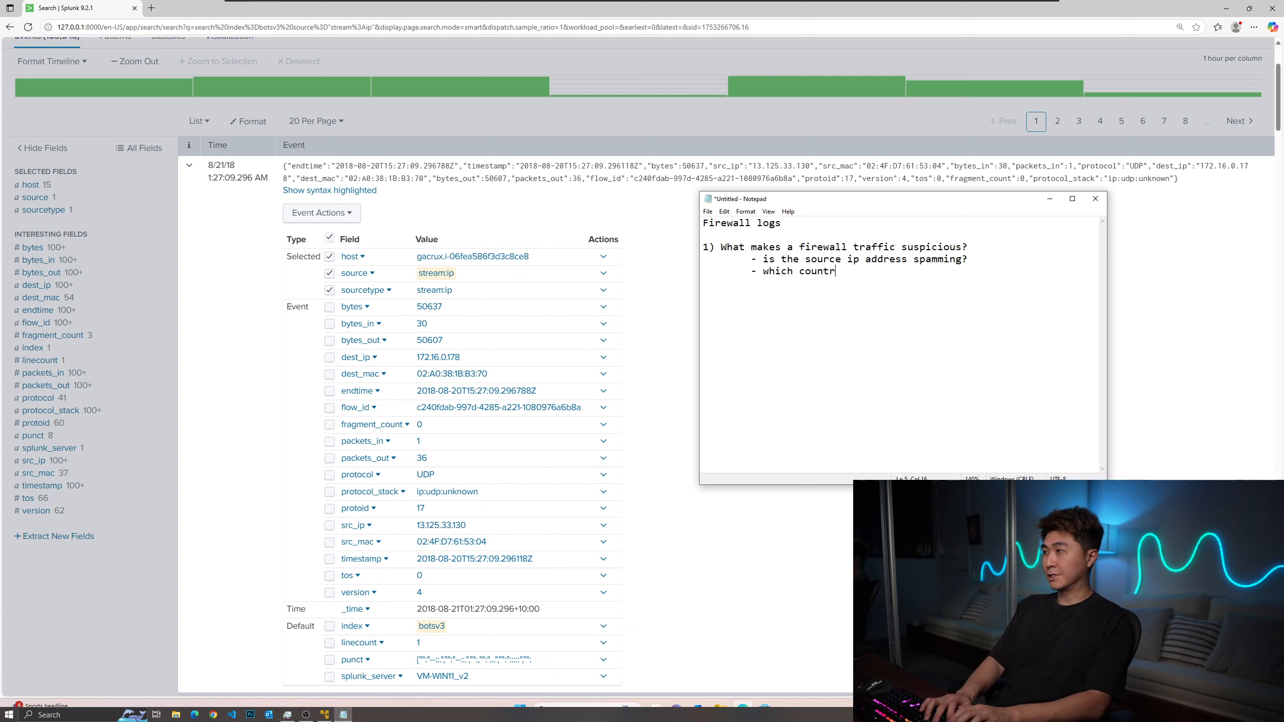
text(y is the source ip )
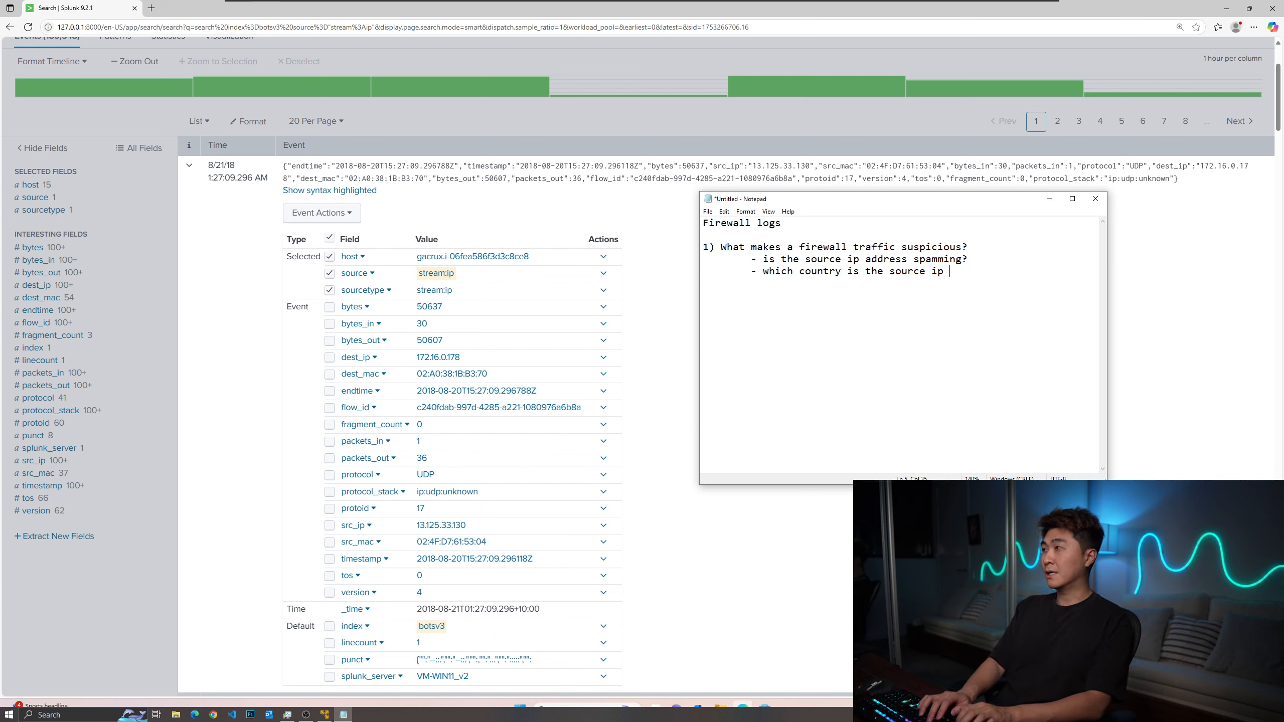
text(address?)
key(Return)
- Add a third indented point, "- is it a malicious source ip address?", to the notes
text(- is )
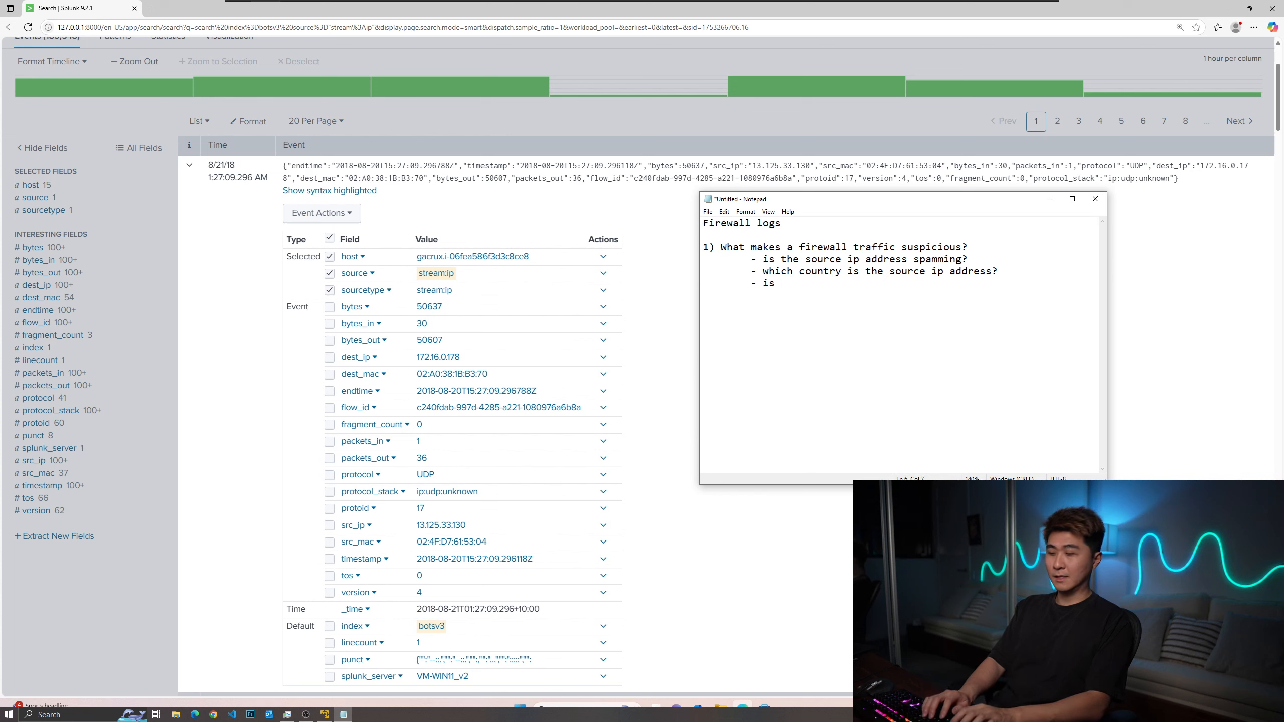
text(it a malicious sour)
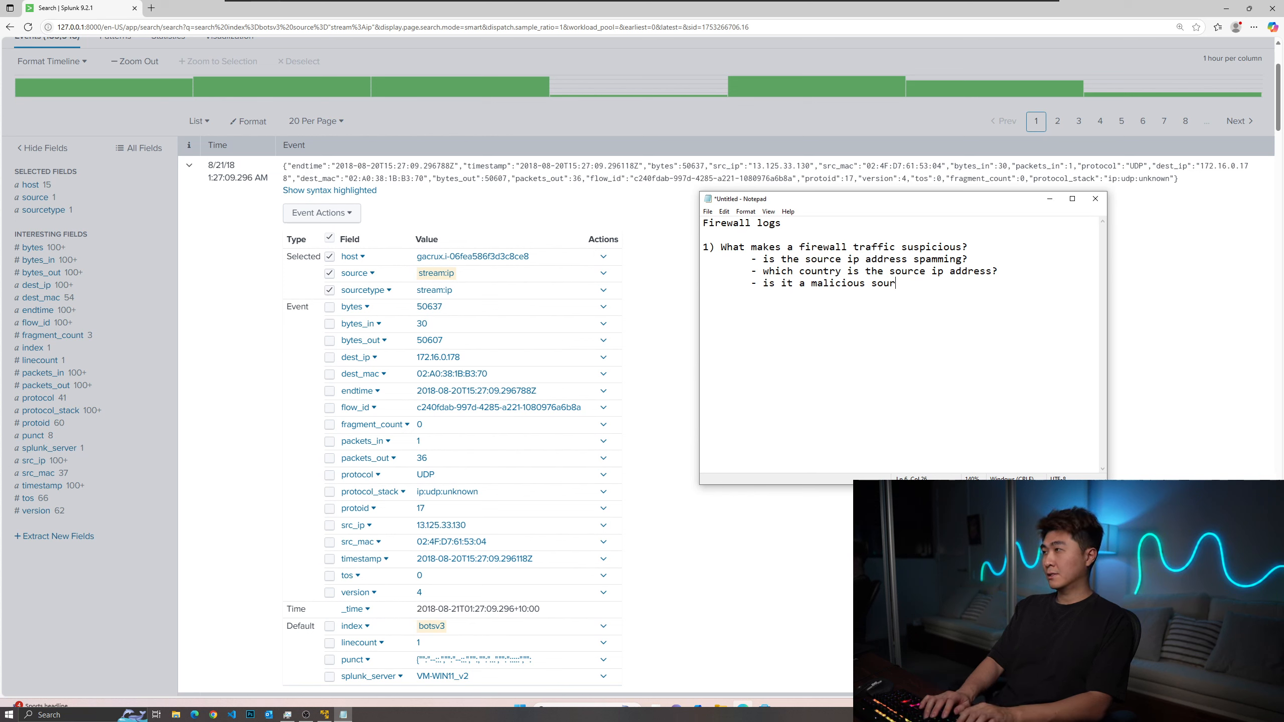
text(ce ip address?)
key(Return)
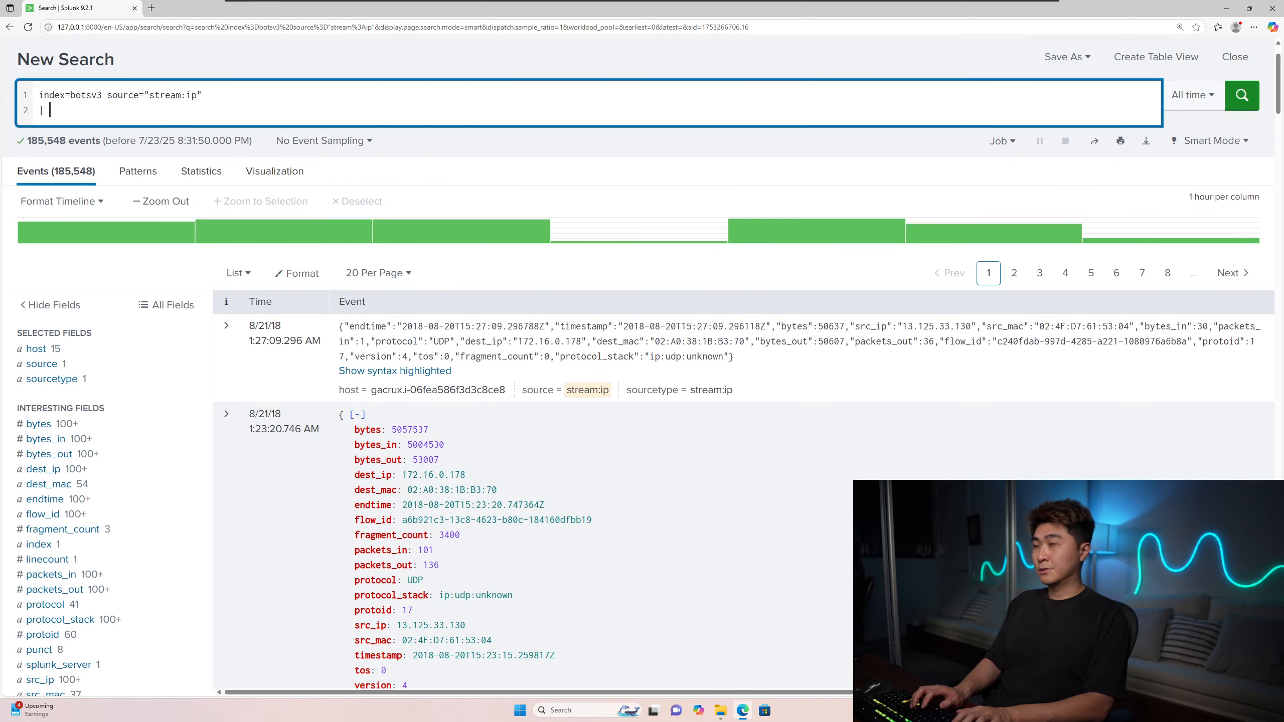
- In Splunk, complete the piped command as "table src_ip dest_ip", check the field names against an event, and run the search
text(table )
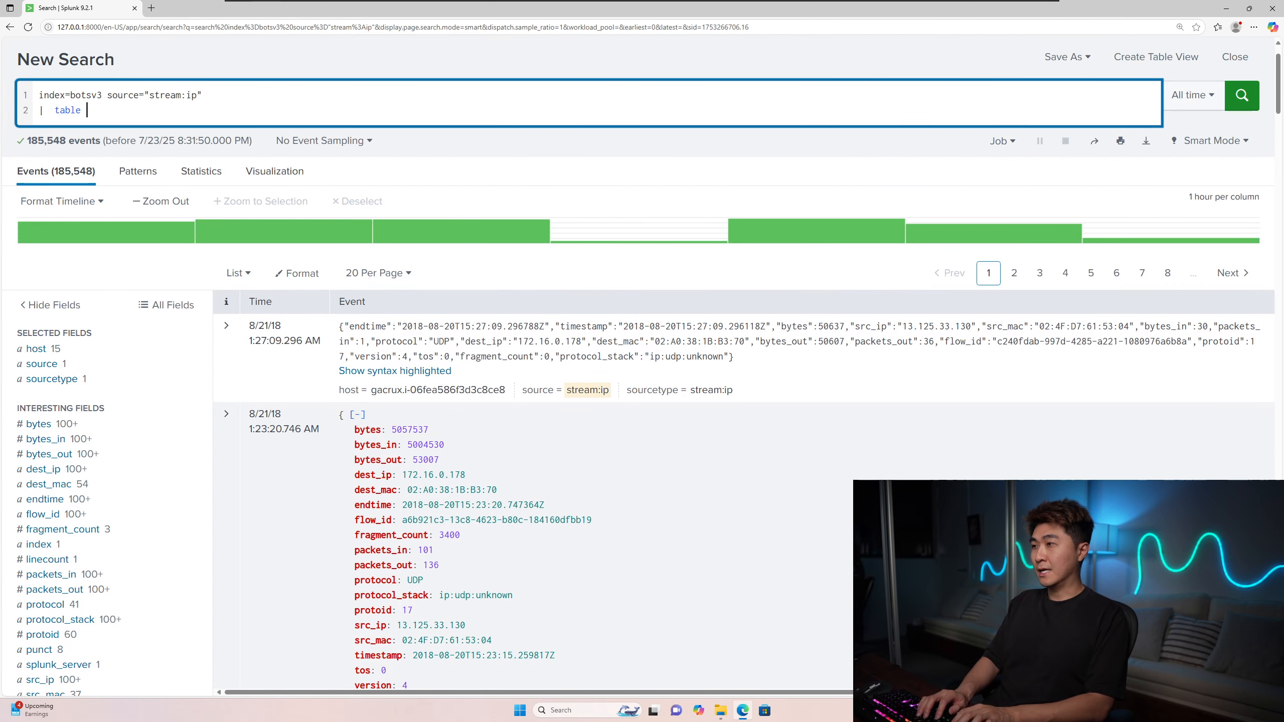
text(src_i)
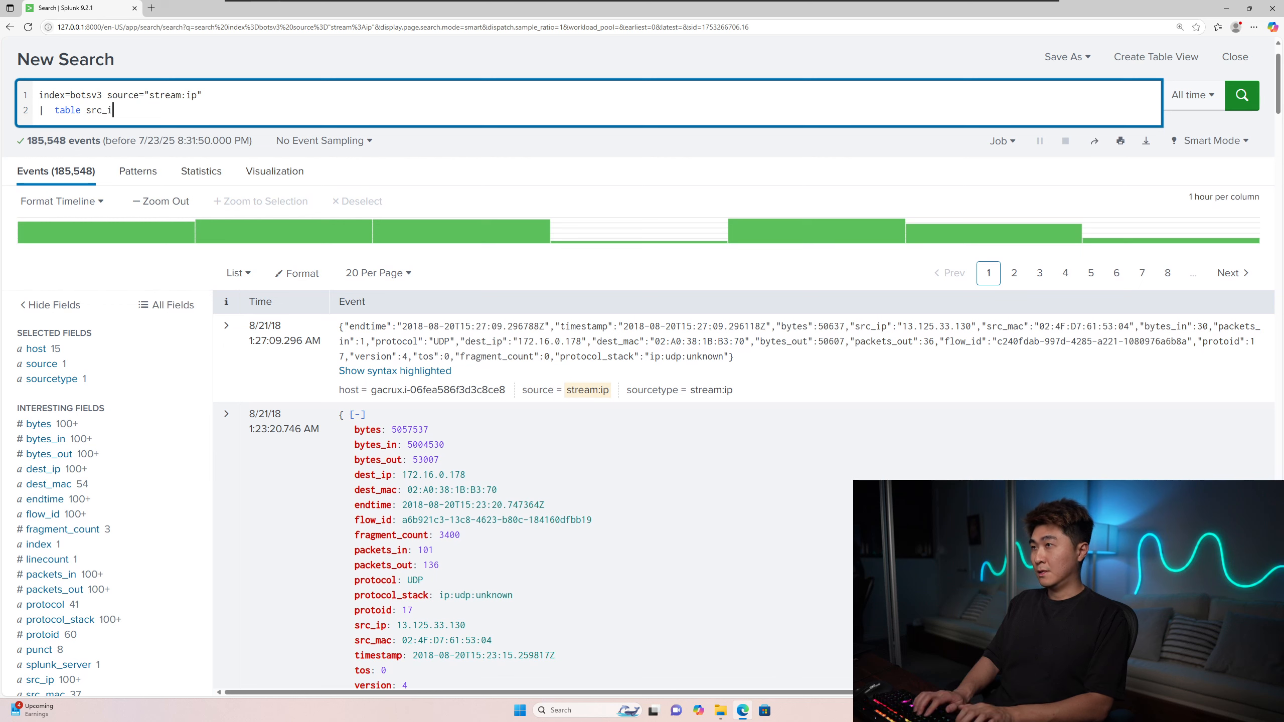
text(p dest_)
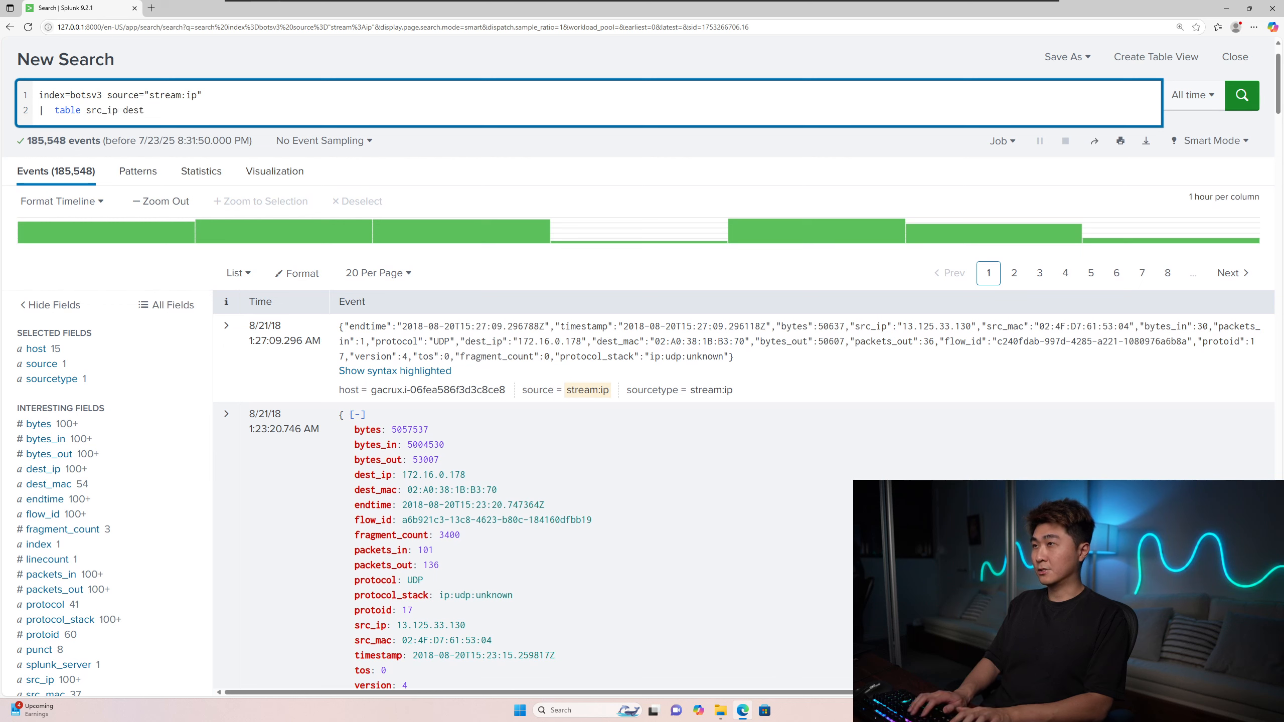
text(ip)
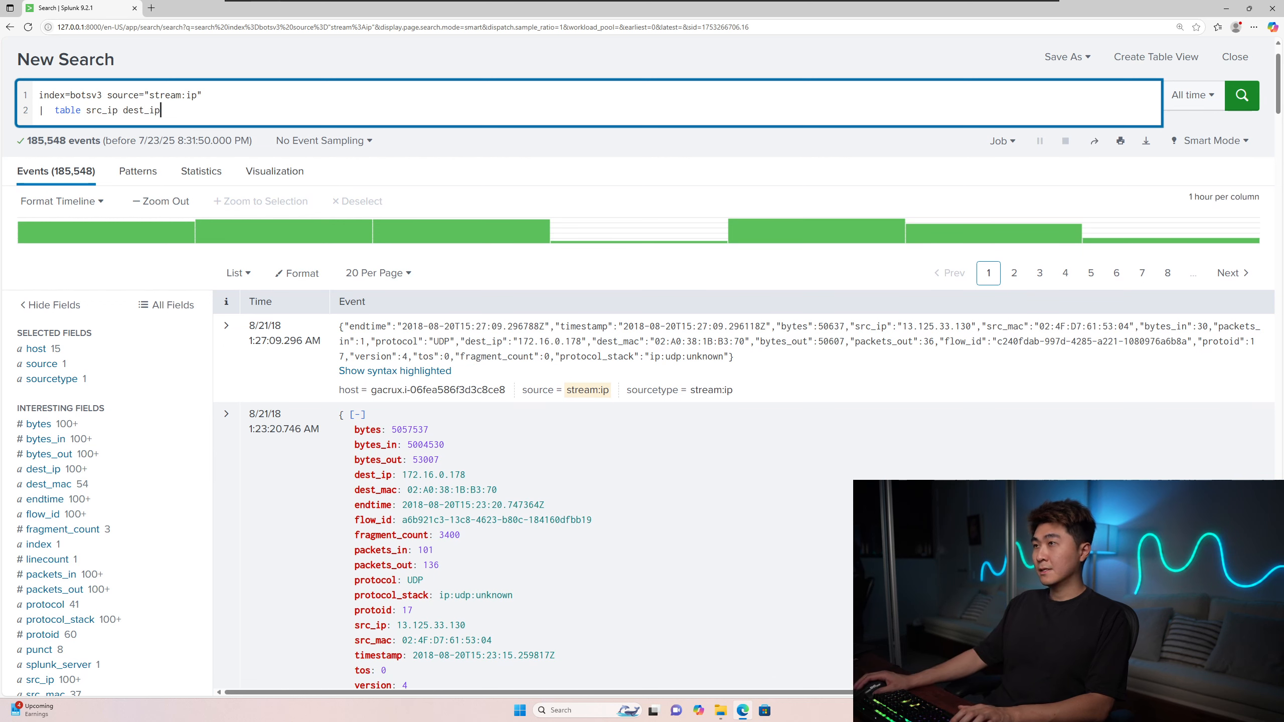
drag(160, 111, 92, 110)
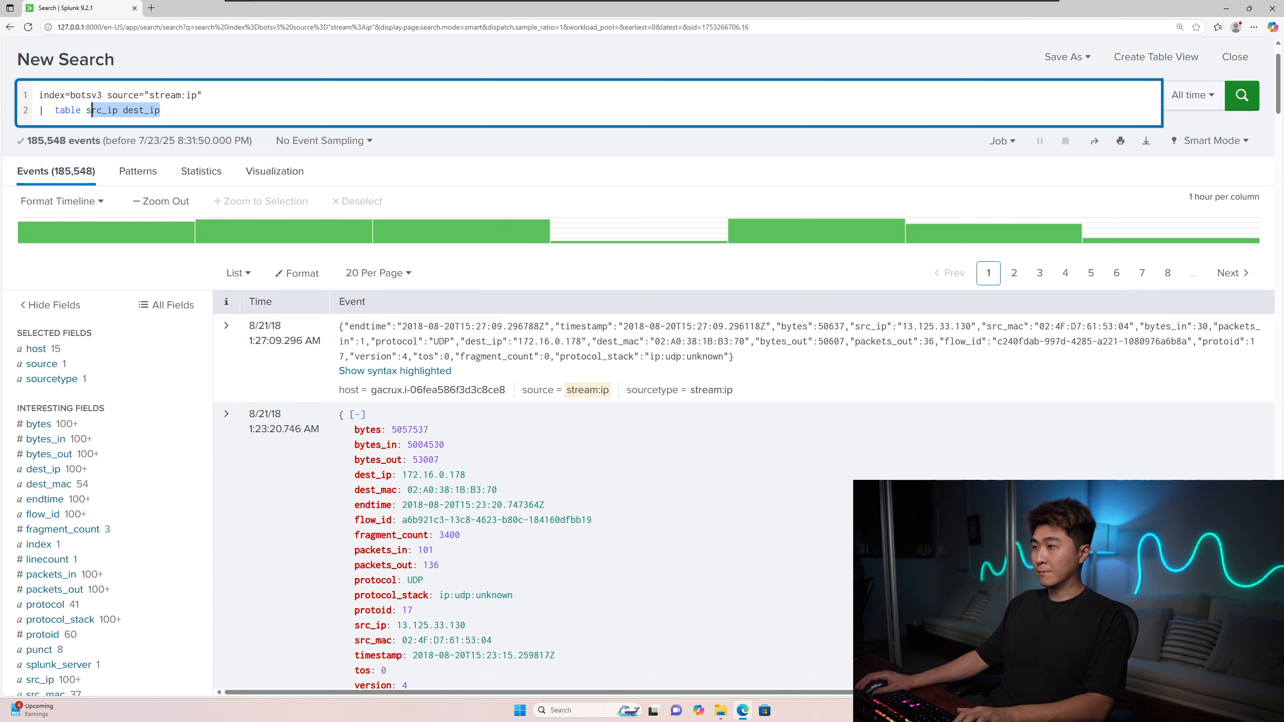
drag(388, 474, 360, 474)
drag(387, 625, 360, 626)
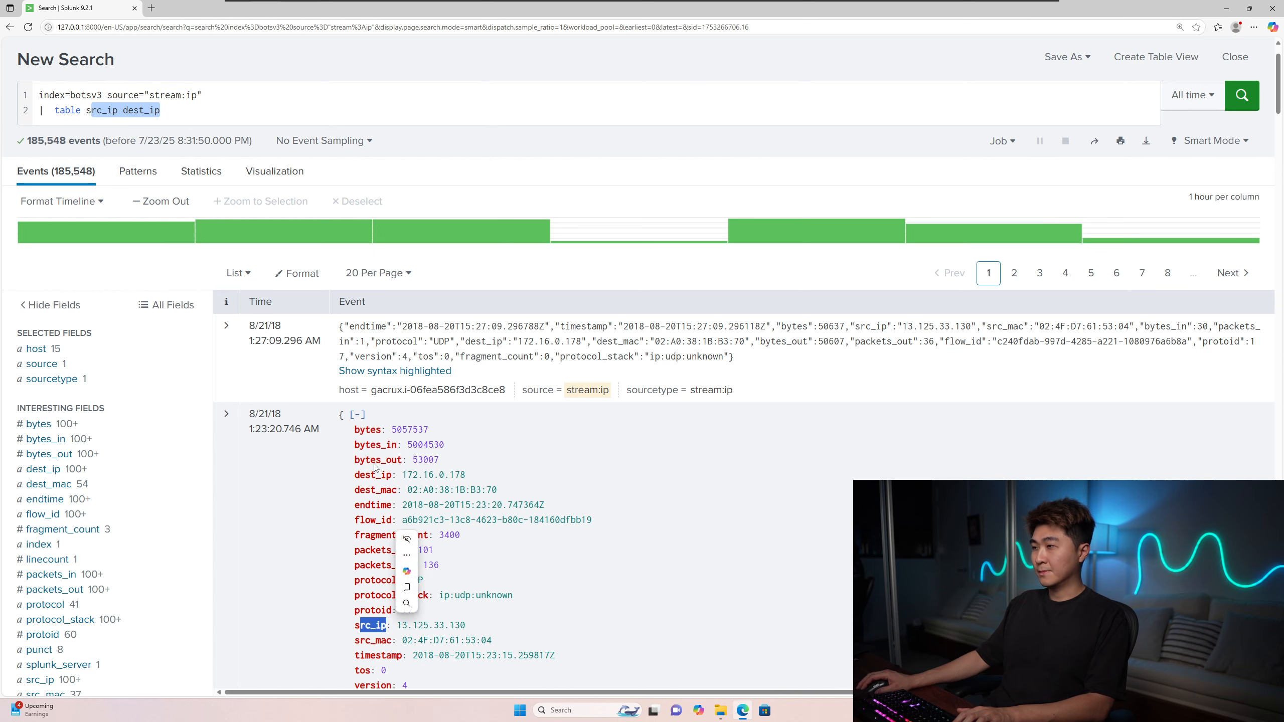
drag(360, 476, 387, 476)
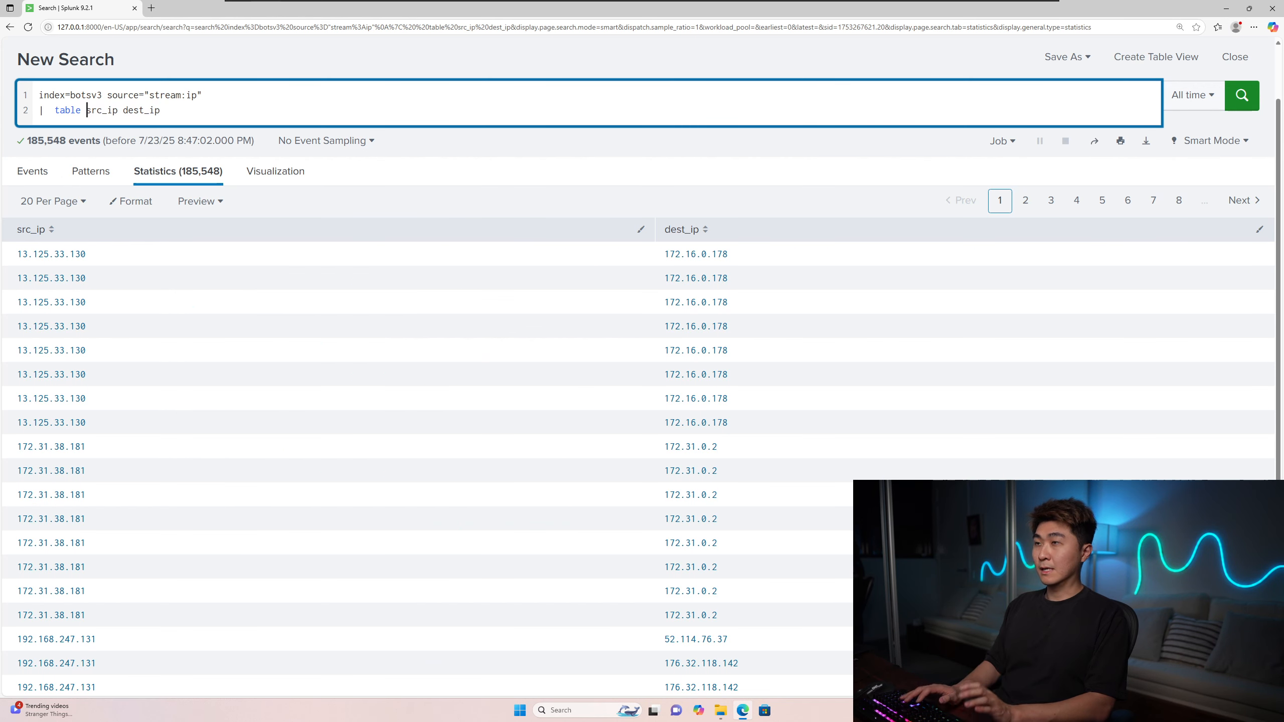
- Insert _time before src_ip in the table command and rerun the search
text(_t)
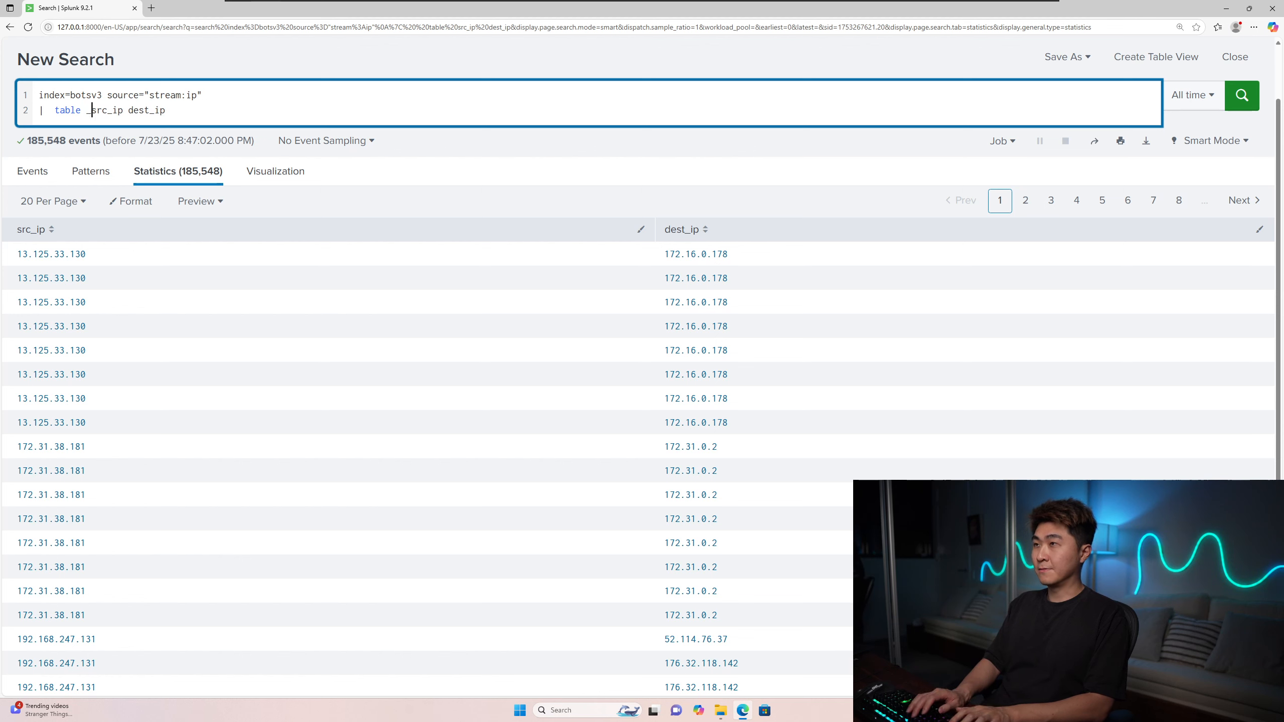
text(ime)
key(Return)
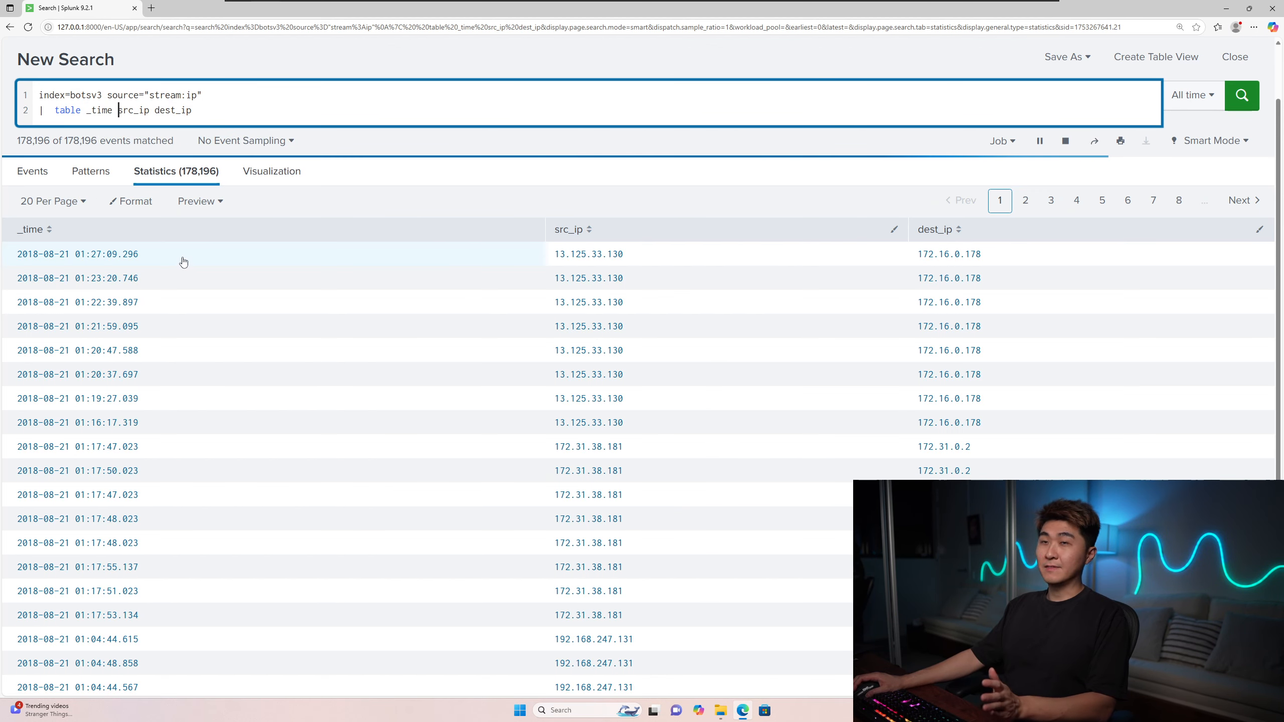
- Review the times, source IPs and destination IPs in the results against the Notepad questions about suspicious firewall traffic
drag(39, 258, 147, 281)
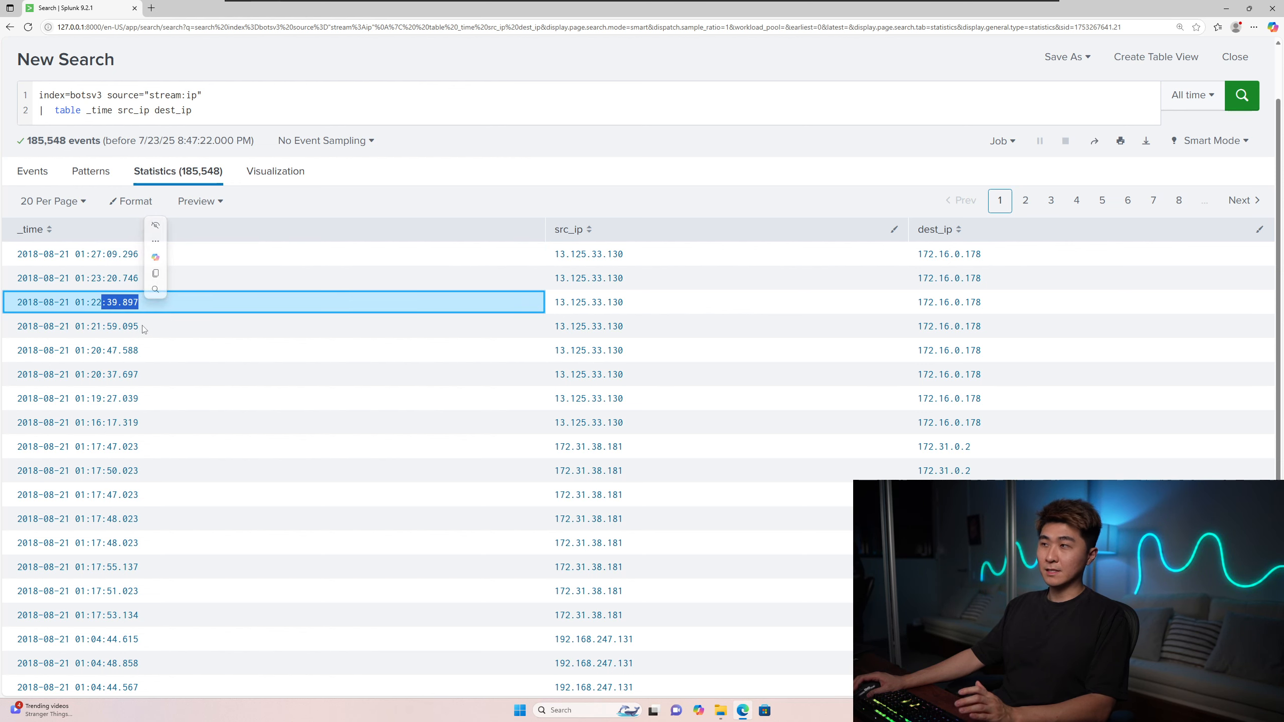
click(576, 177)
drag(553, 253, 601, 255)
drag(917, 254, 963, 255)
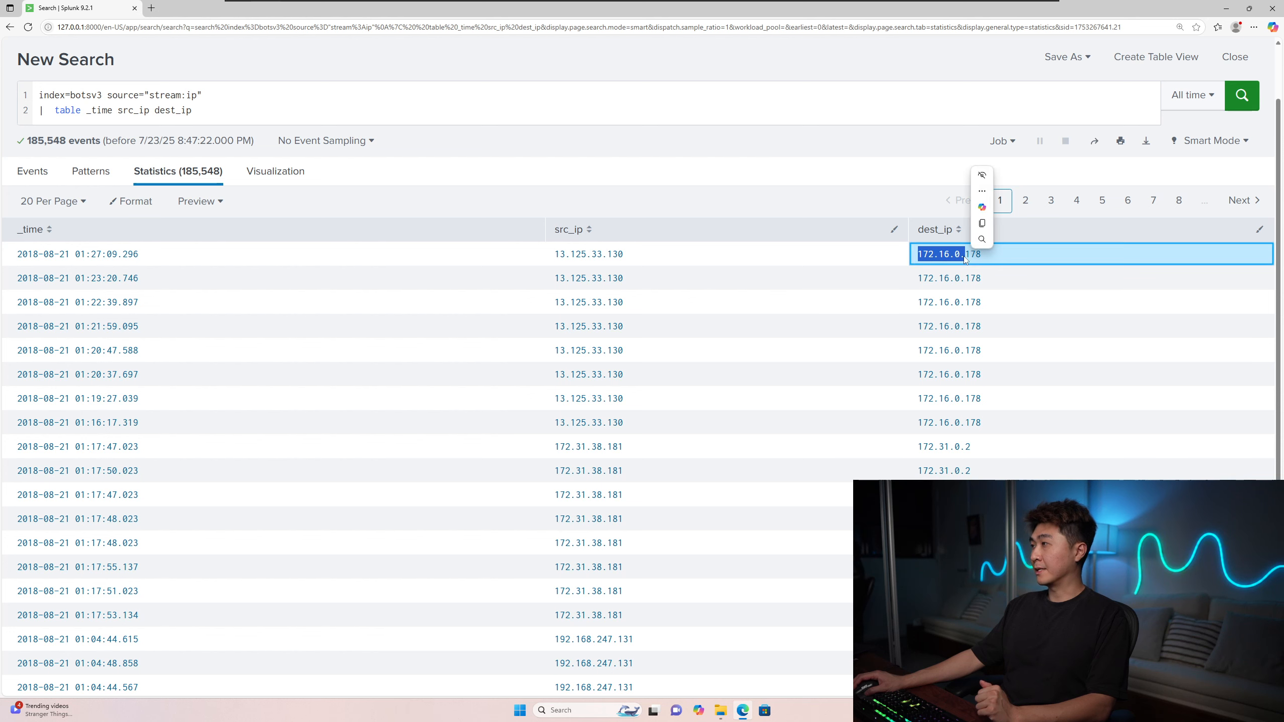
key(alt+Tab)
drag(948, 201, 893, 153)
drag(731, 238, 948, 239)
key(alt+Tab)
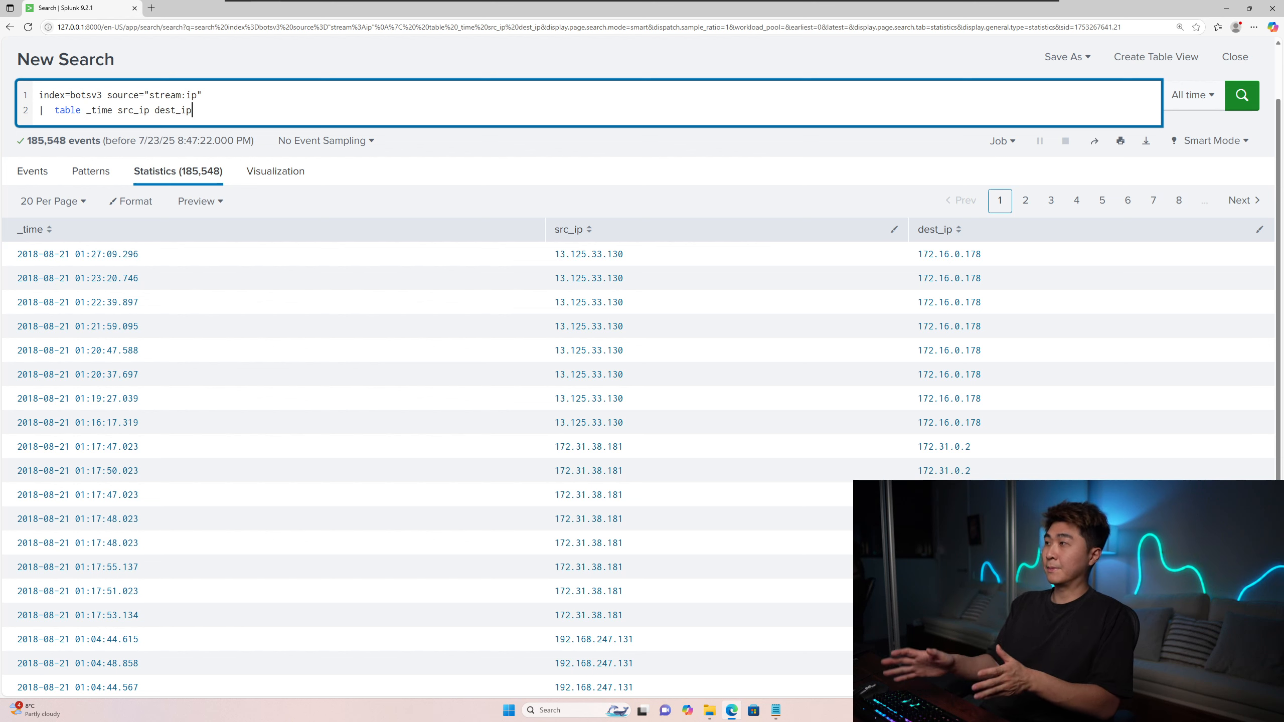
- Add a third line to the query, "| stats count by src_ip", and run the search
click(611, 203)
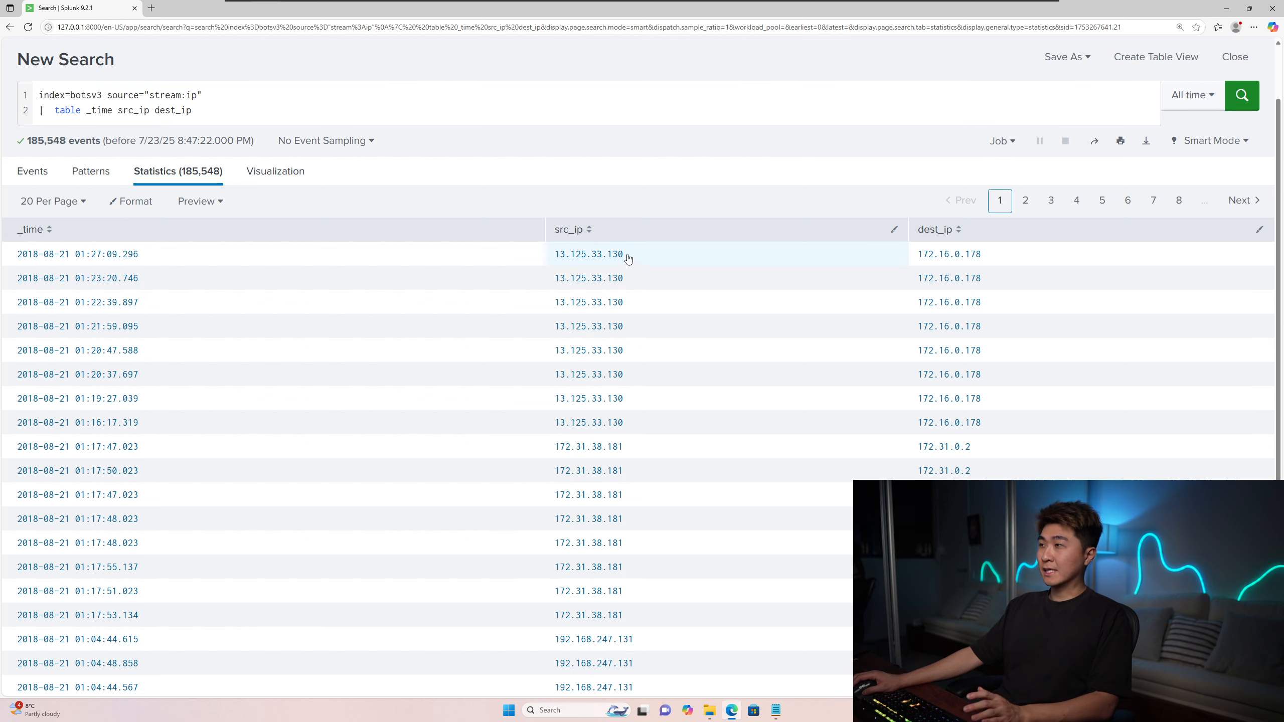
drag(628, 259, 606, 330)
click(566, 110)
key(shift+Return)
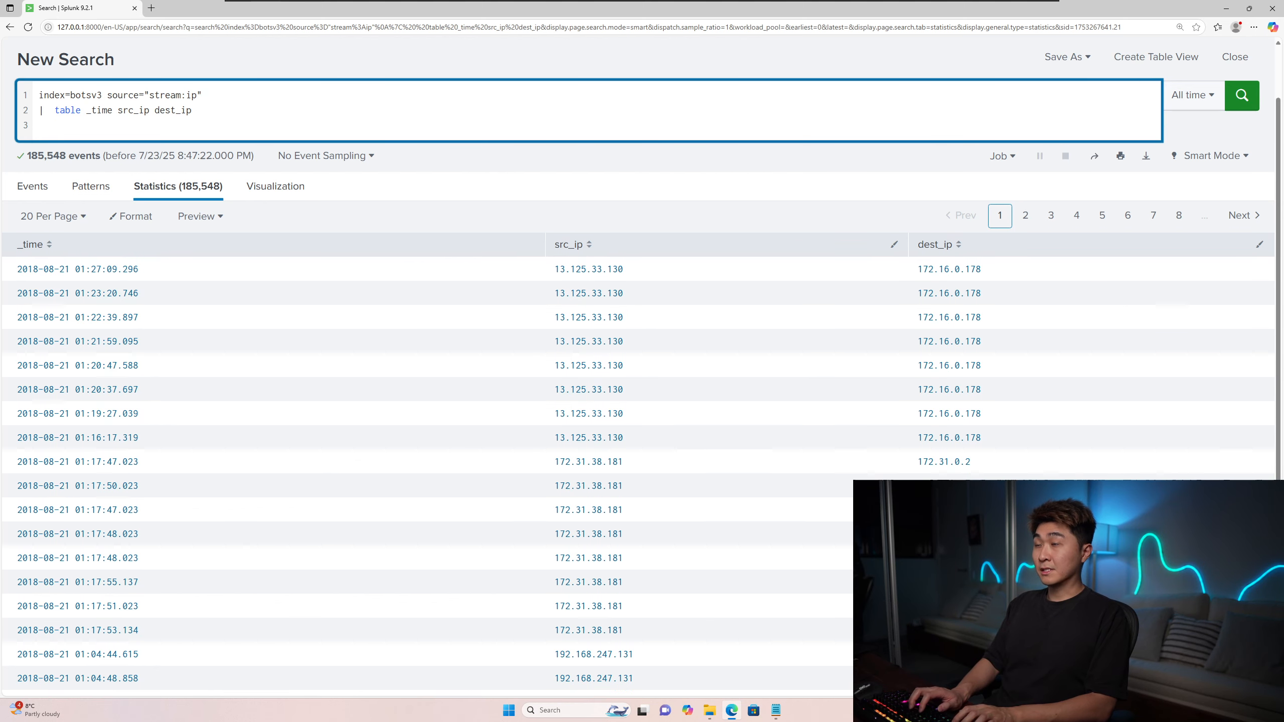
text(|  s)
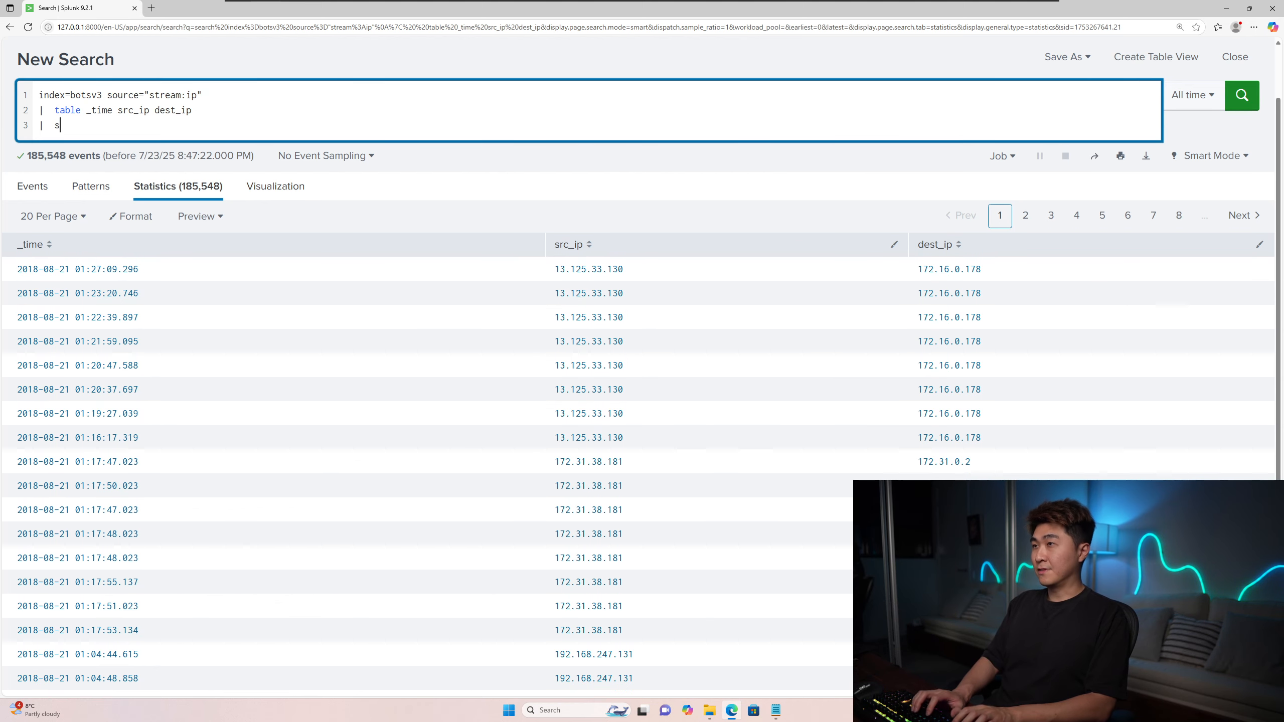
text(tats )
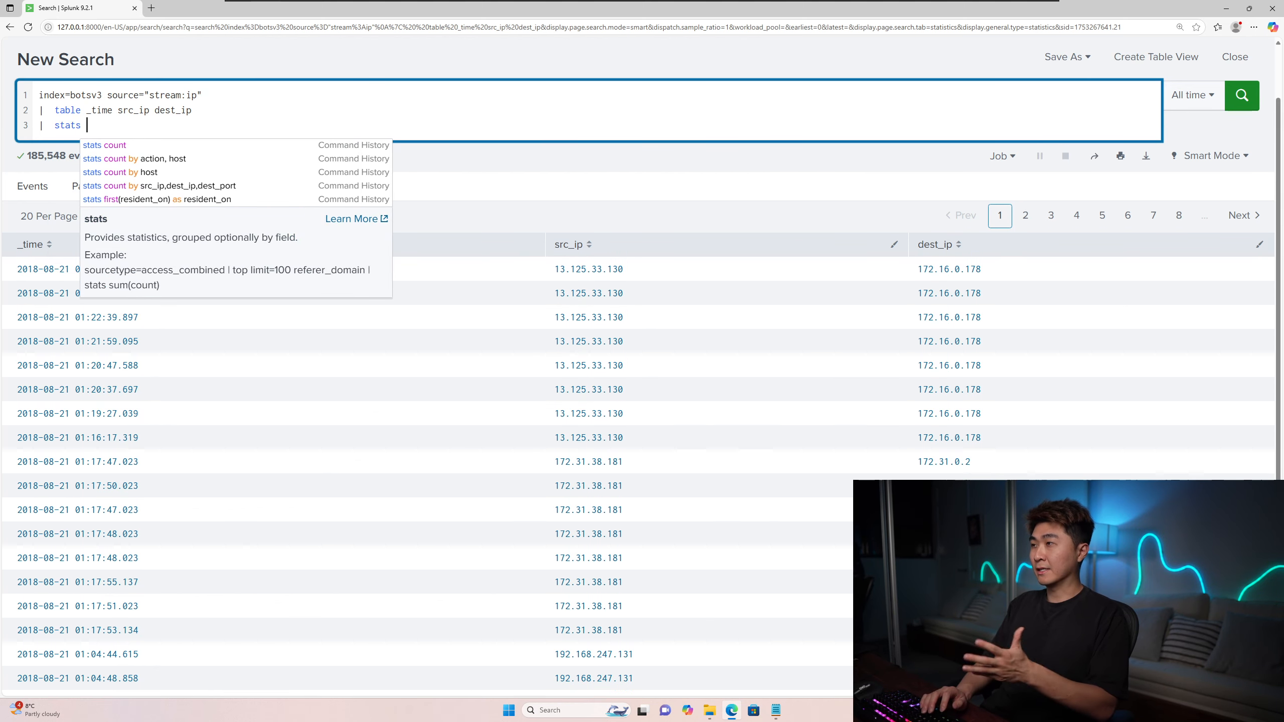
text(count by sou)
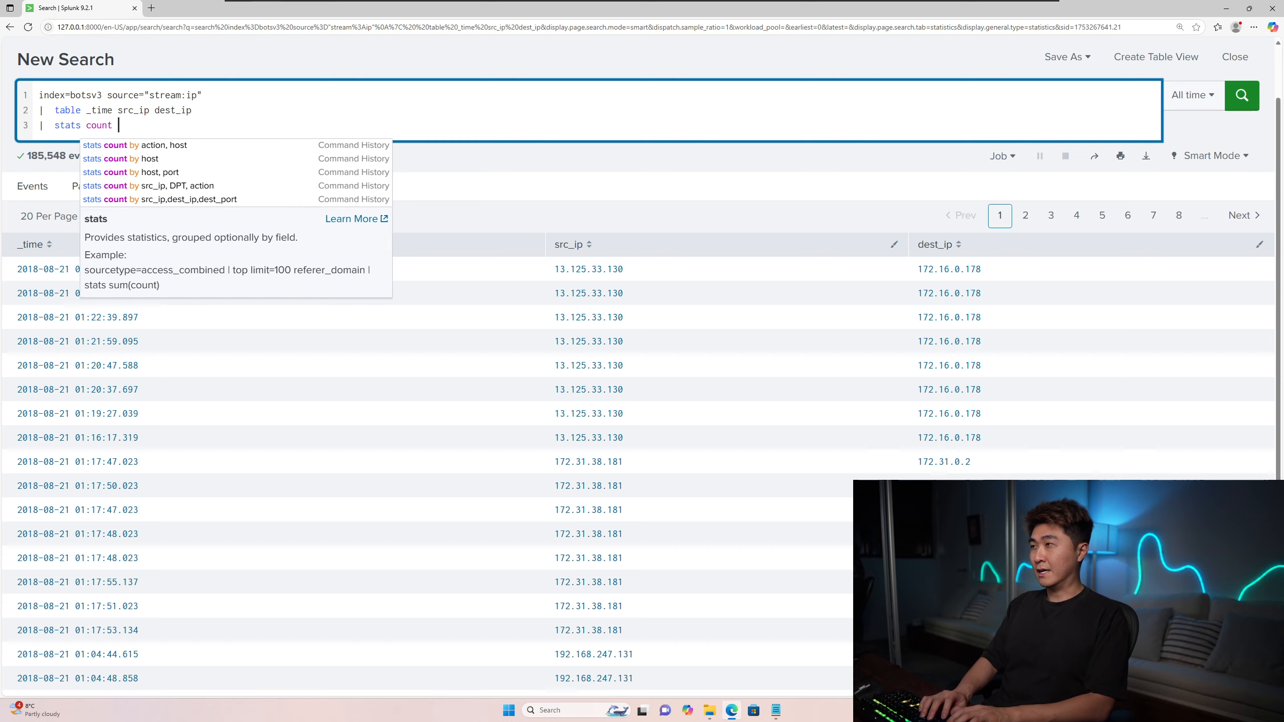
text(rce)
key(BackSpace)
key(BackSpace)
key(BackSpace)
key(BackSpace)
key(BackSpace)
text(rc_ip)
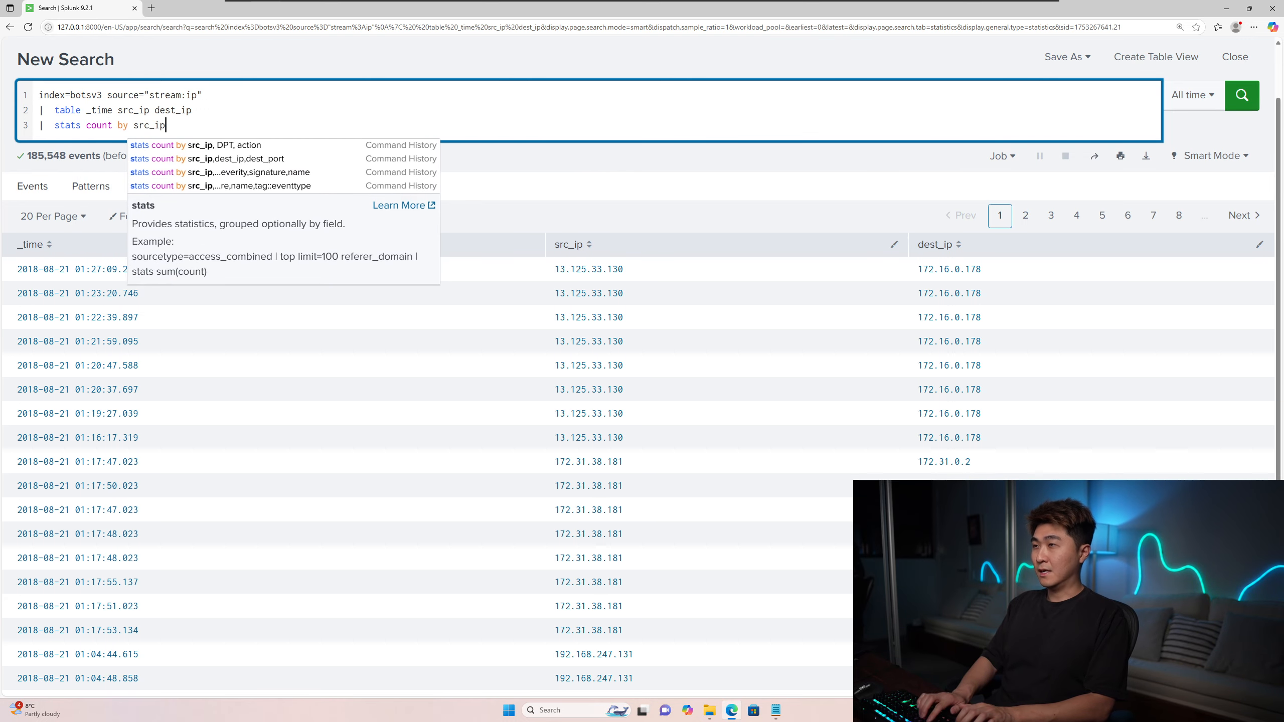
key(Return)
- Look through the source IP list and compare the event counts of individual addresses
scroll(251, 189, down, 1)
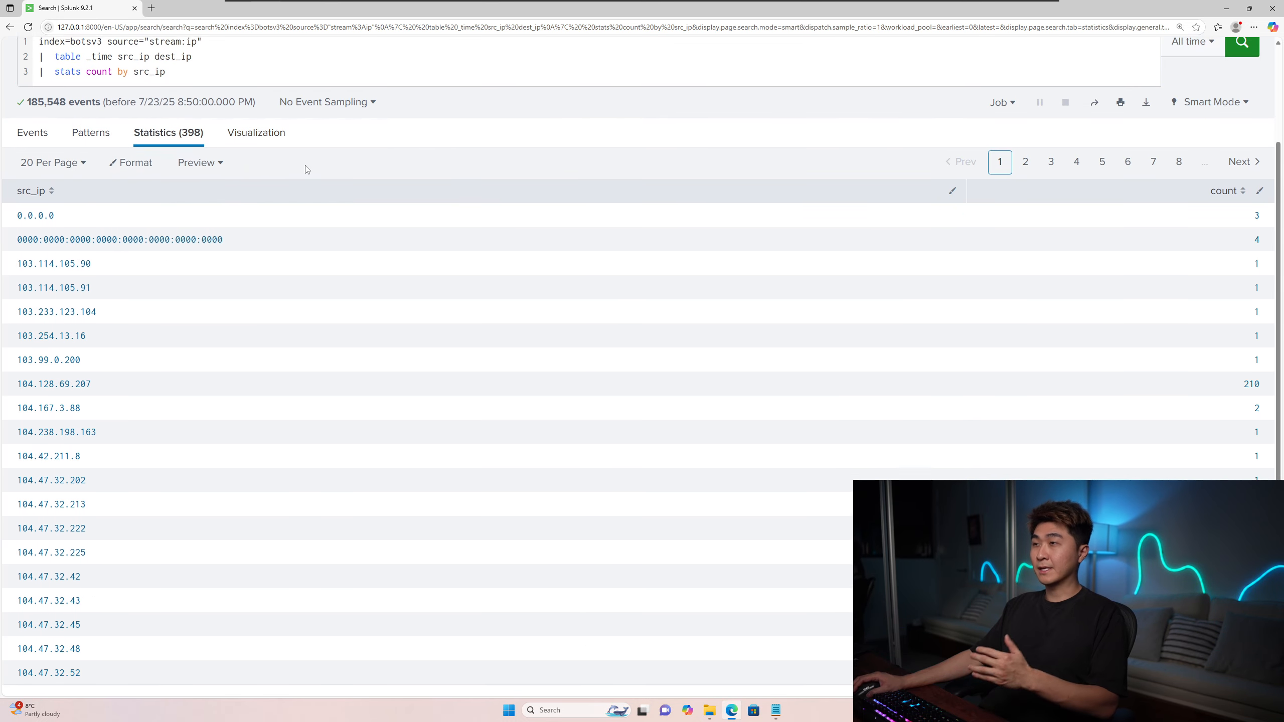
scroll(306, 170, up, 1)
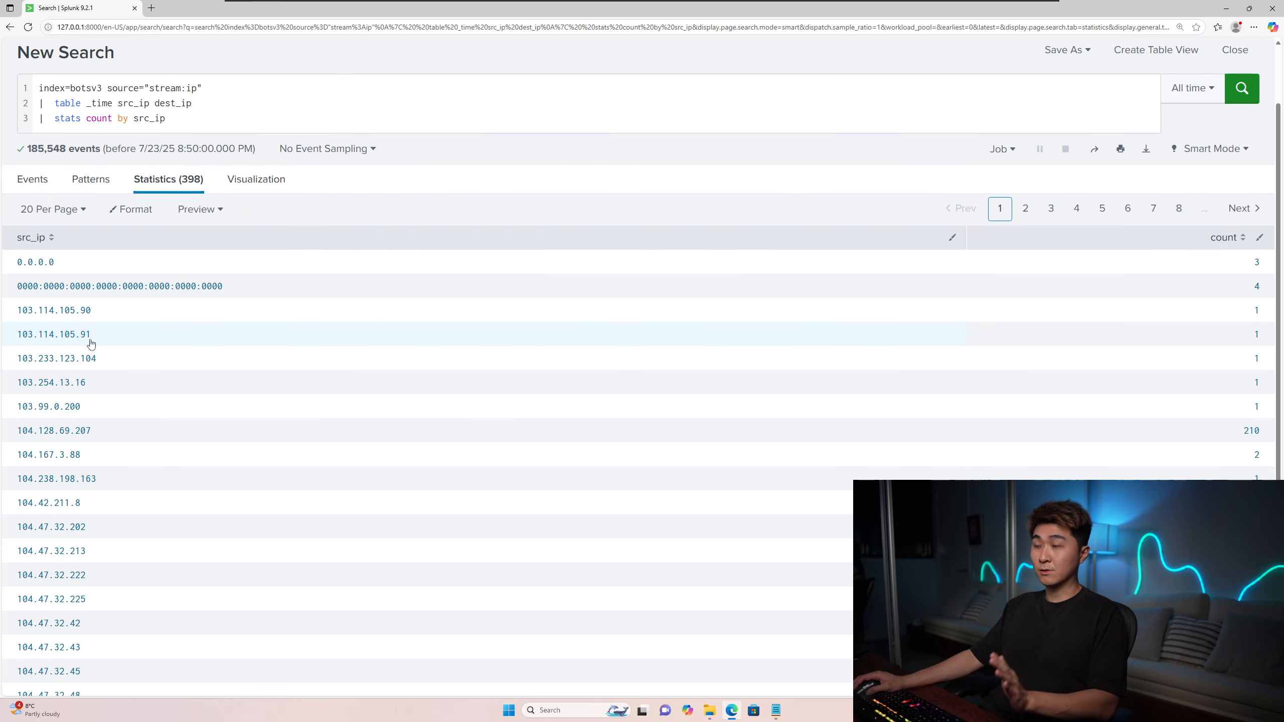
drag(95, 335, 28, 338)
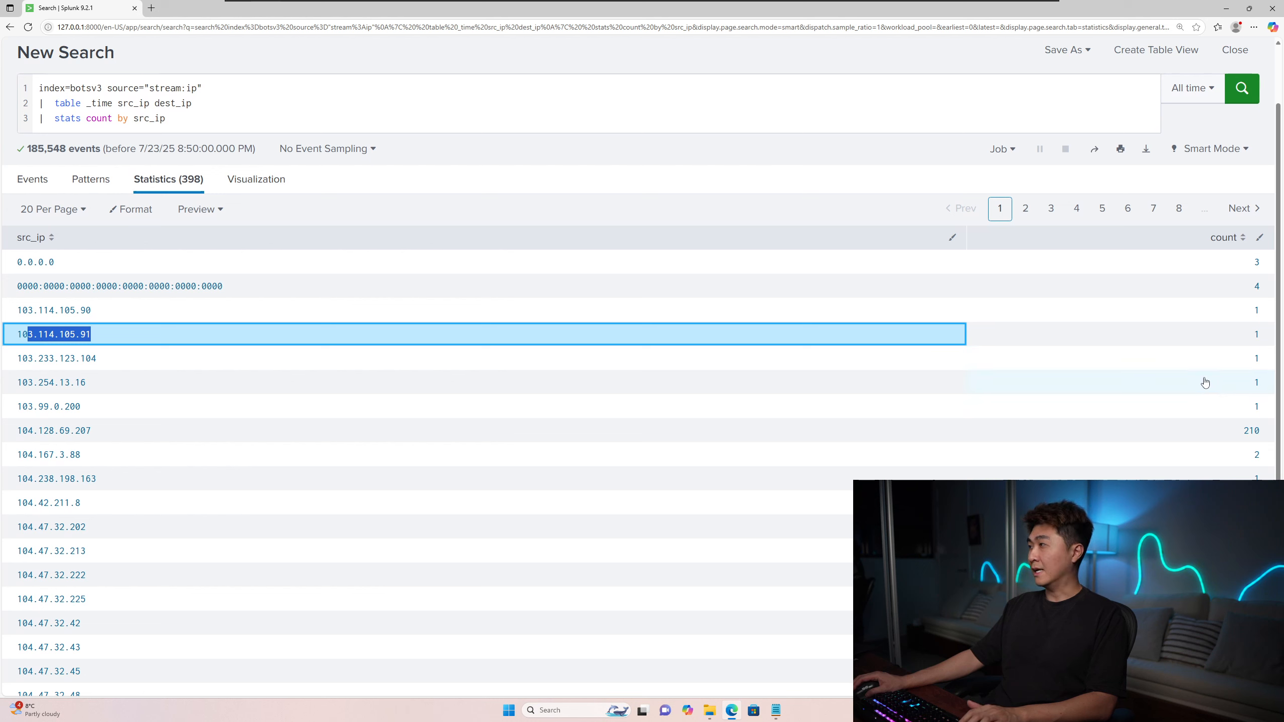
drag(1238, 435, 1260, 434)
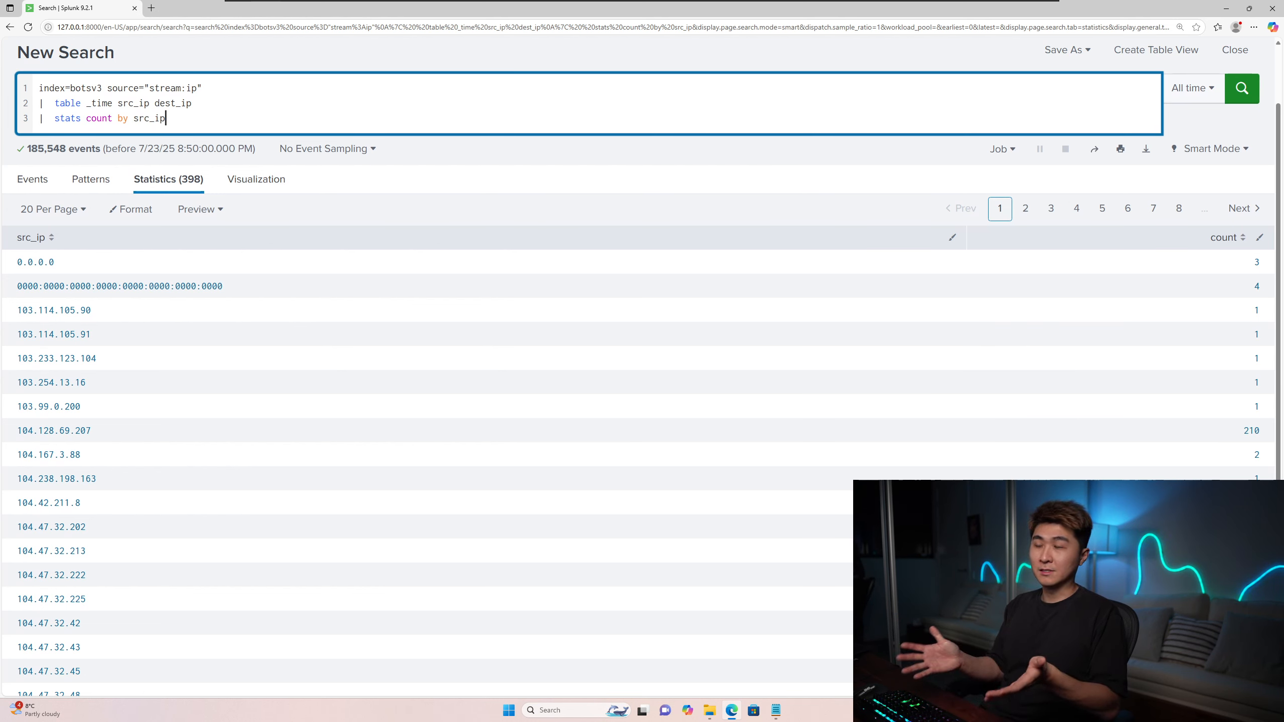
- Append "| sort - count" and "| head 10" to the query and run it to list the ten most frequent source IPs
key(shift+Return)
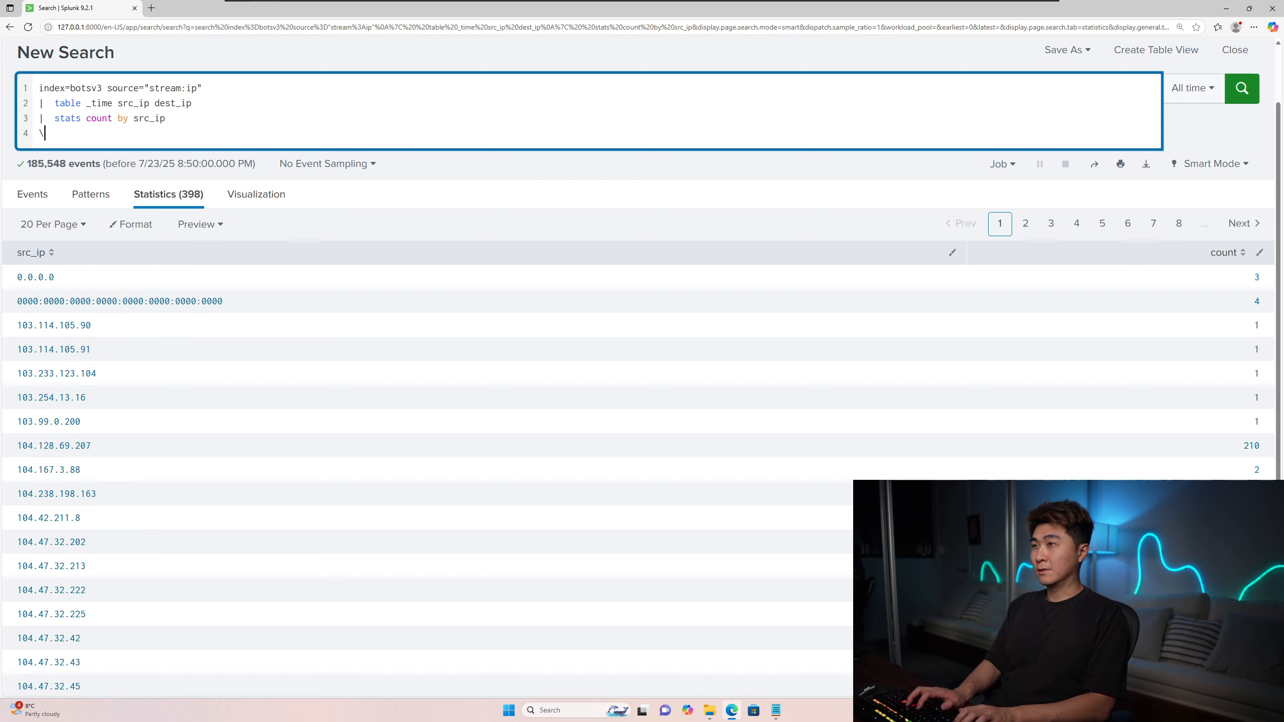
text(|  sort)
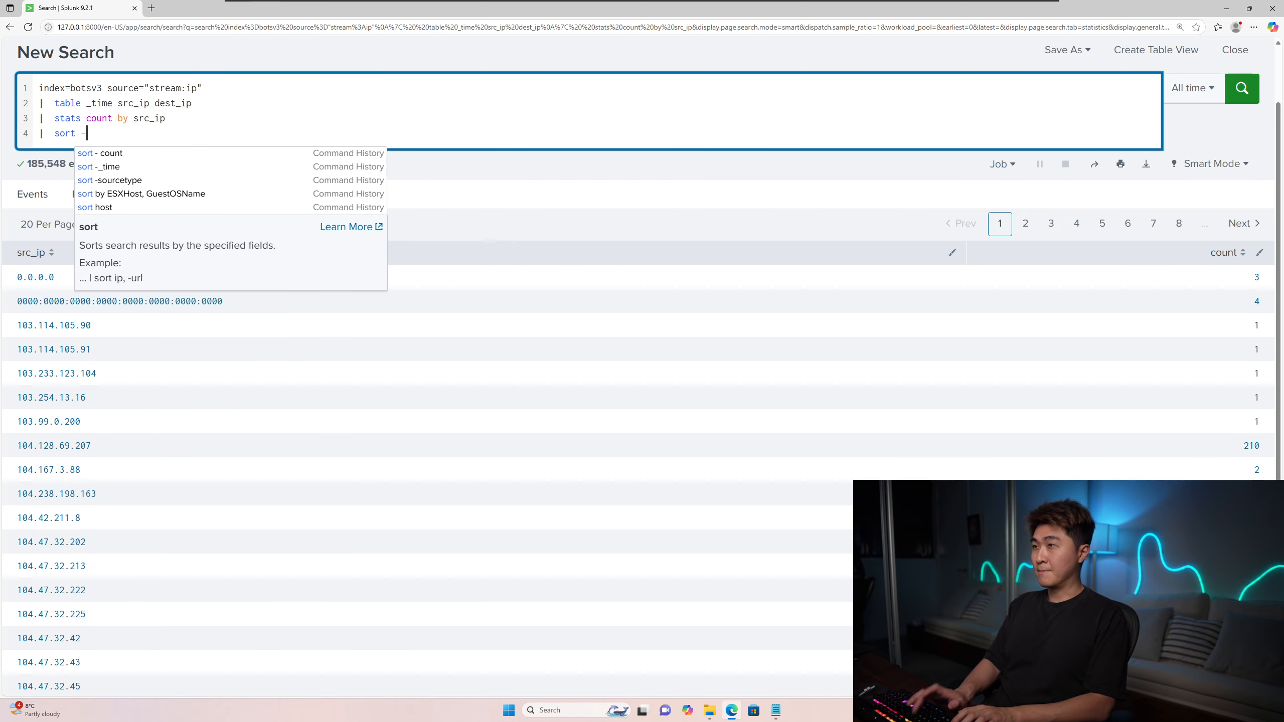
text( - count)
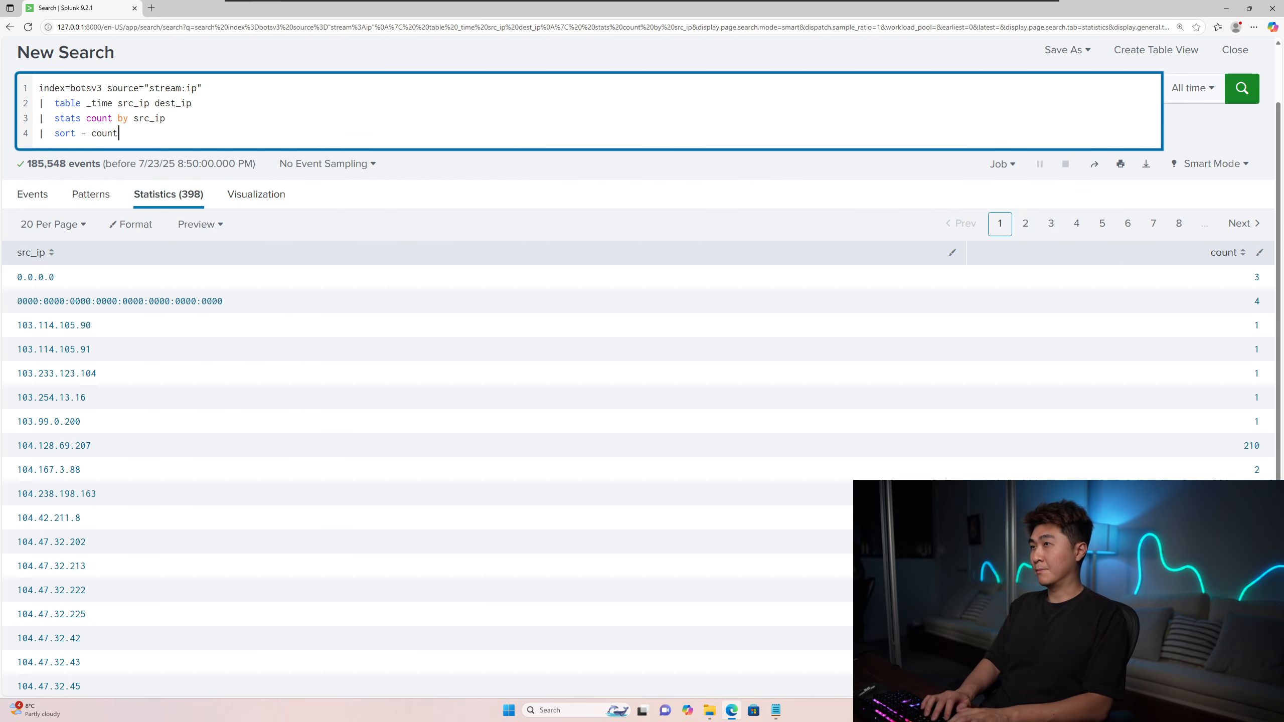
key(Return)
text(|  head 10)
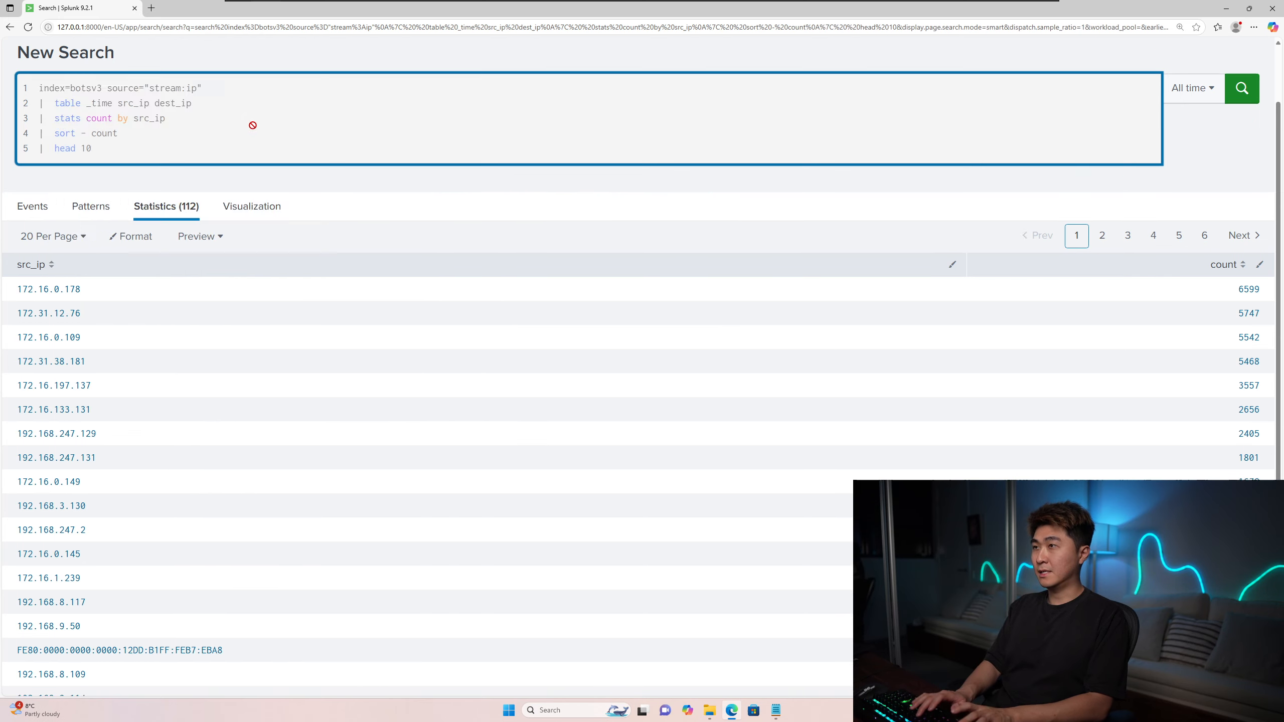
key(Return)
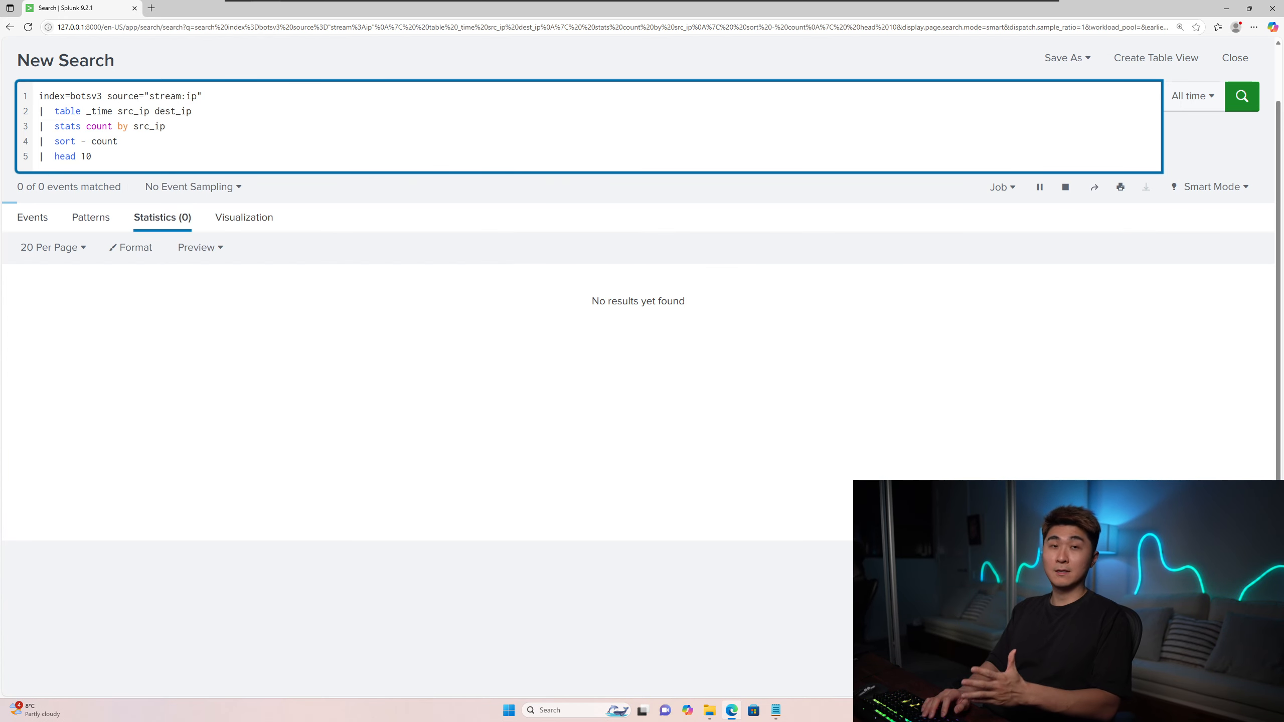
- Check the highest source IP counts against the Notepad question "is the source ip address spamming?"
drag(22, 300, 69, 300)
drag(1233, 303, 1259, 304)
drag(706, 230, 616, 215)
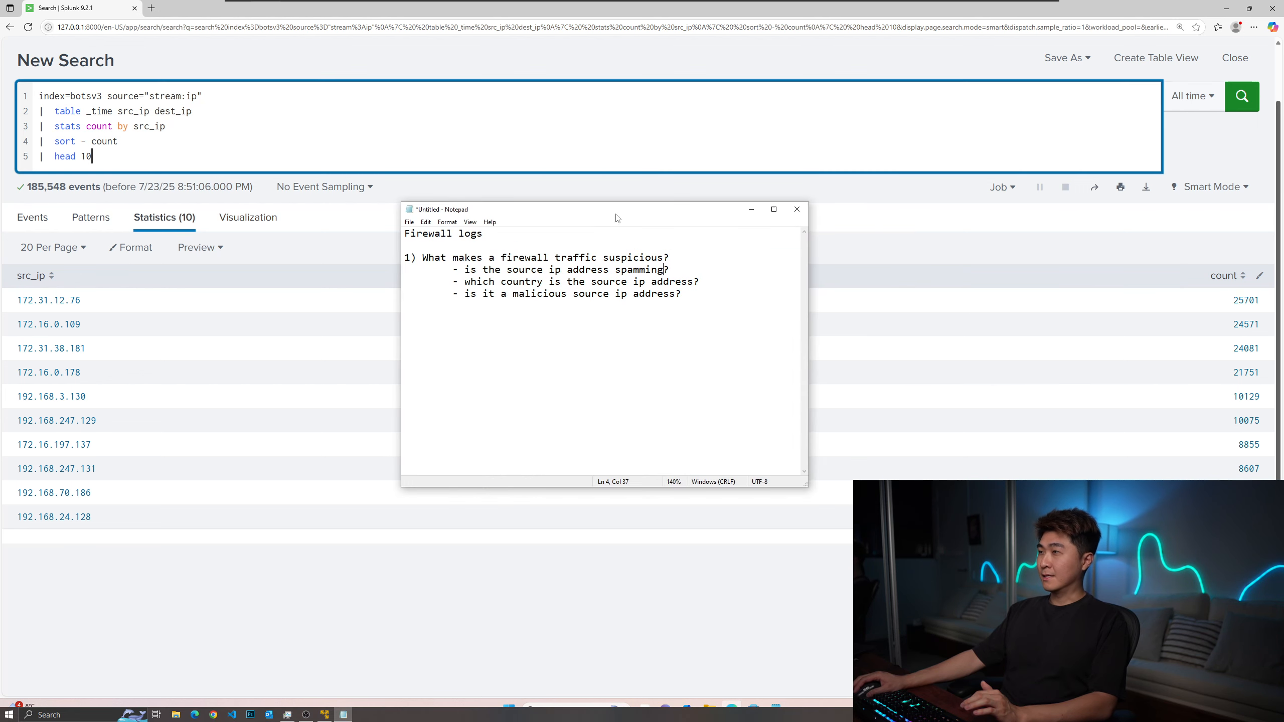
drag(462, 270, 642, 273)
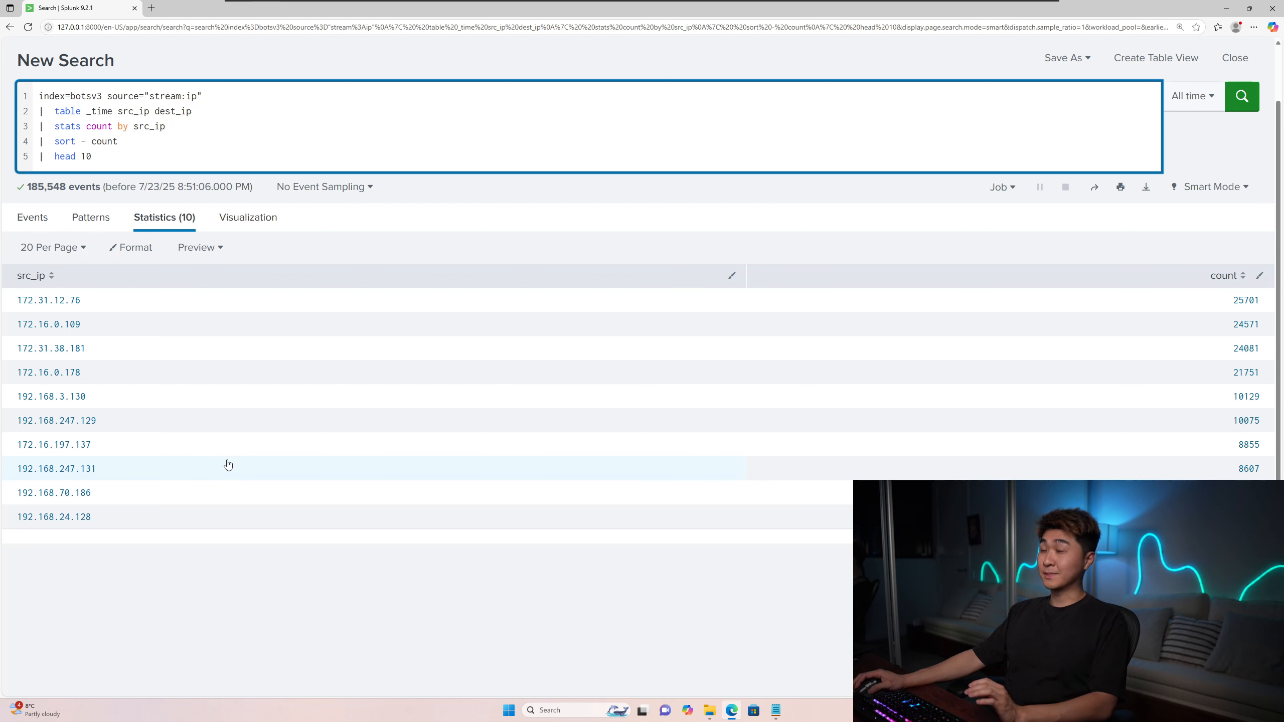
drag(907, 233, 668, 213)
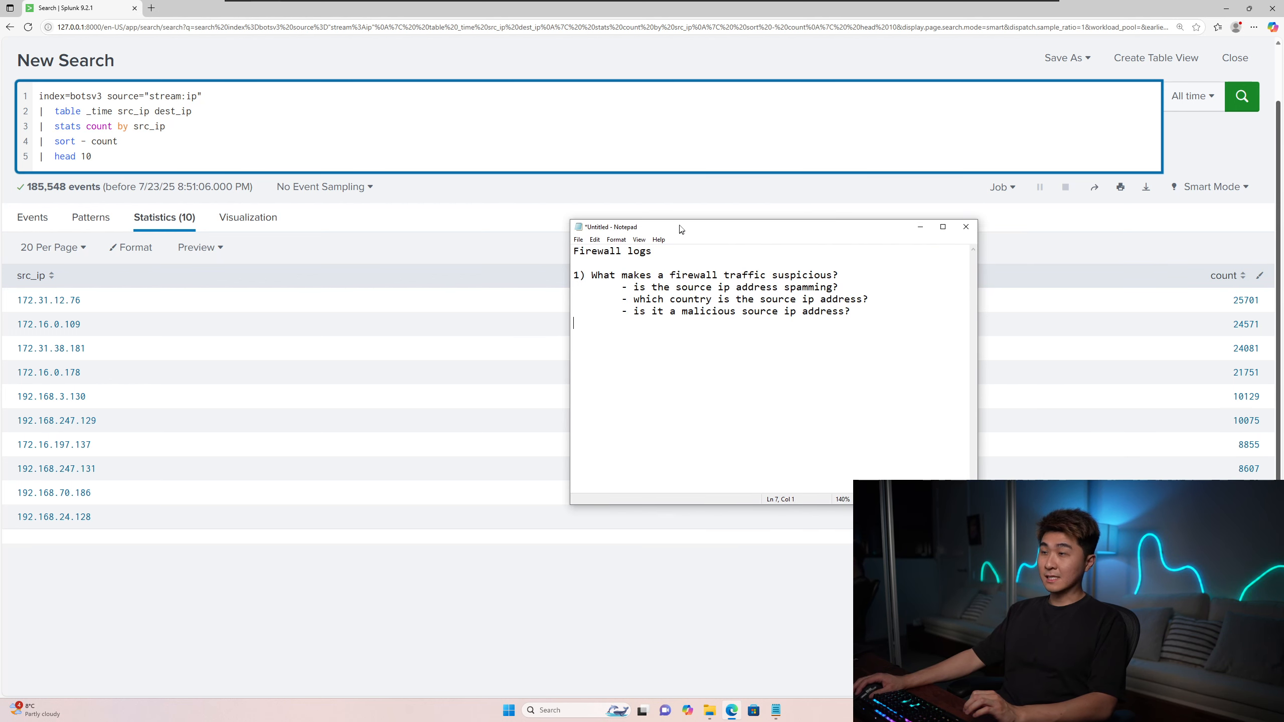
drag(622, 286, 850, 285)
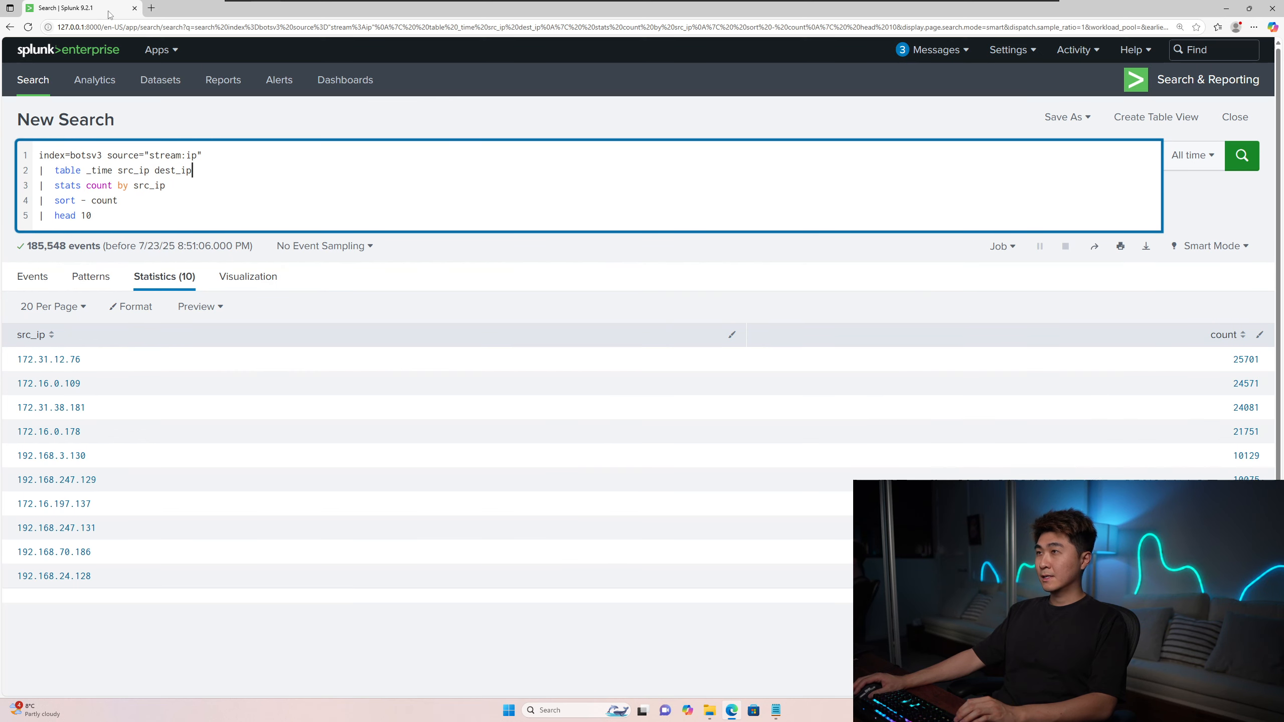
- Duplicate the Splunk search tab, reduce the copy's query to the index and table lines, and run it
right_click(104, 8)
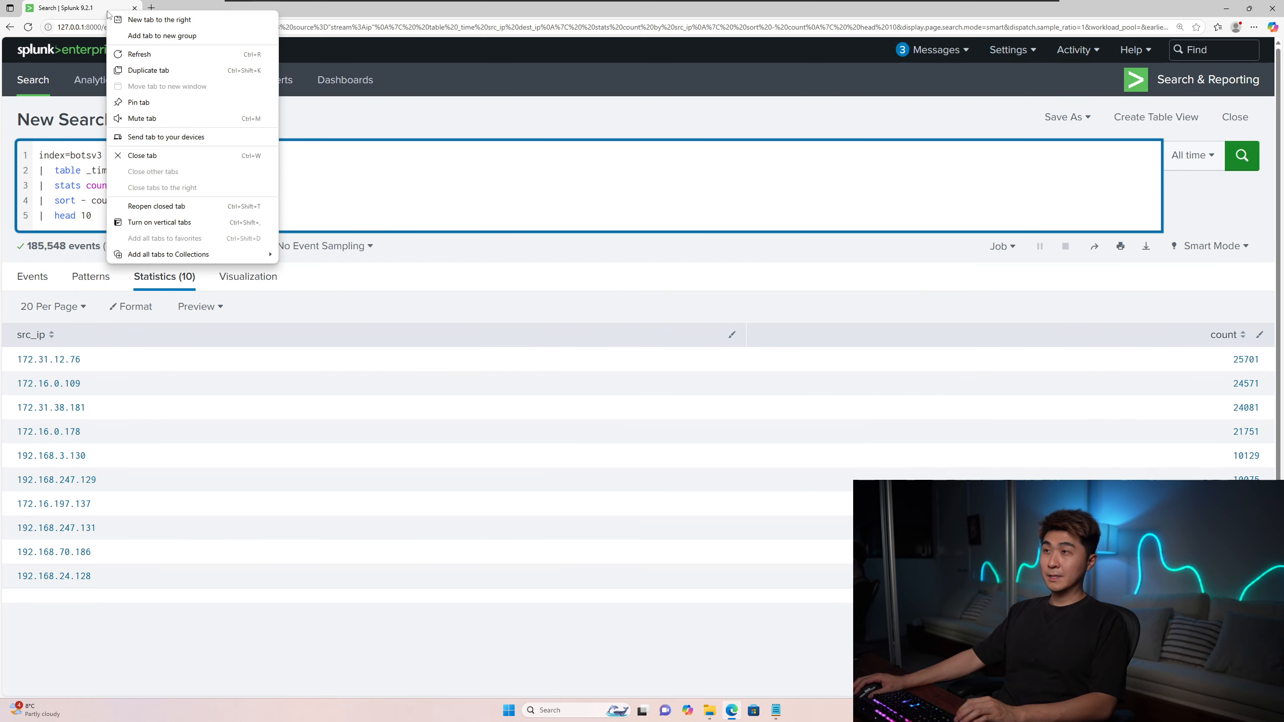
click(135, 72)
click(99, 8)
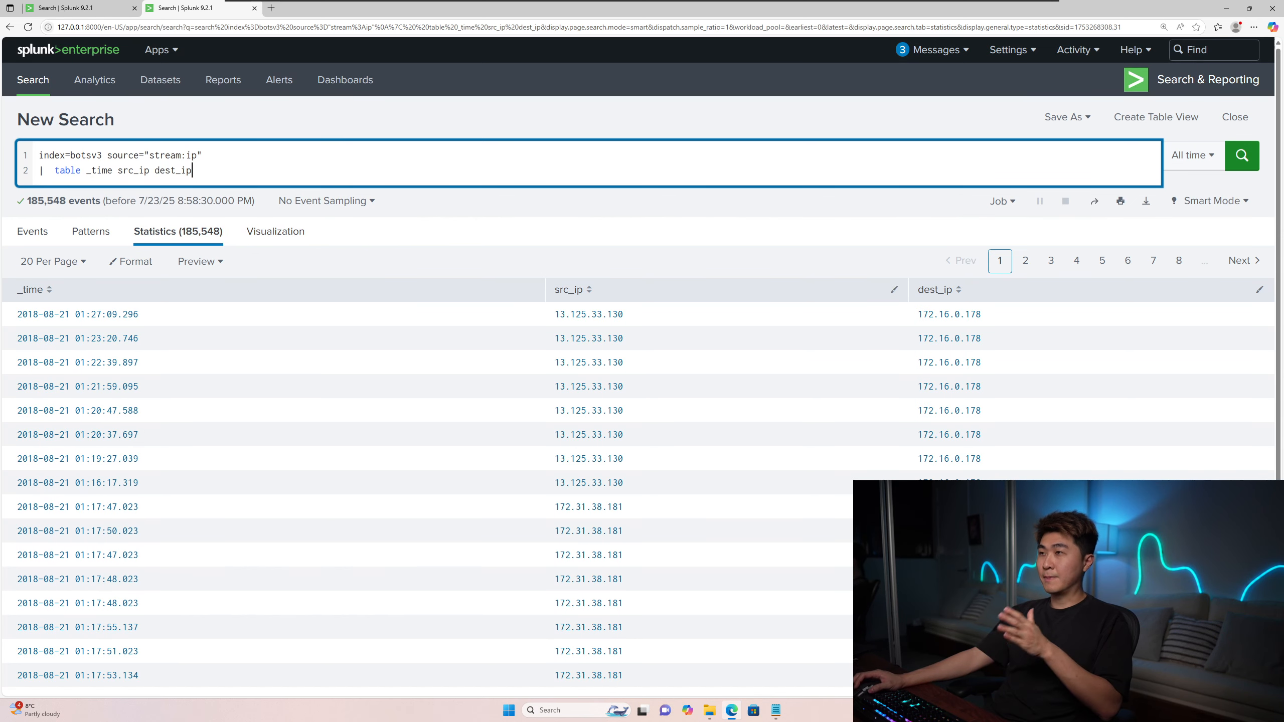
key(Return)
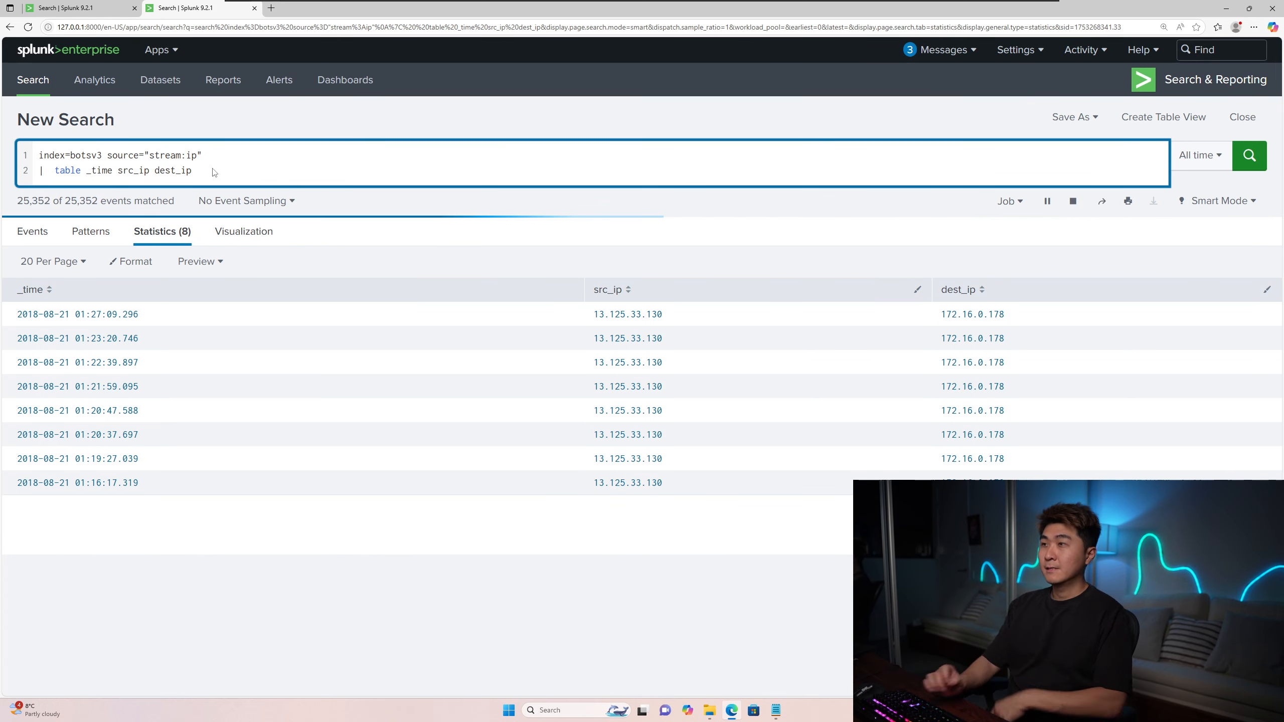
- Add "| iplocation src_ip" as the third query line and run the search to get location fields for the source IPs
key(shift+Return)
text(|  )
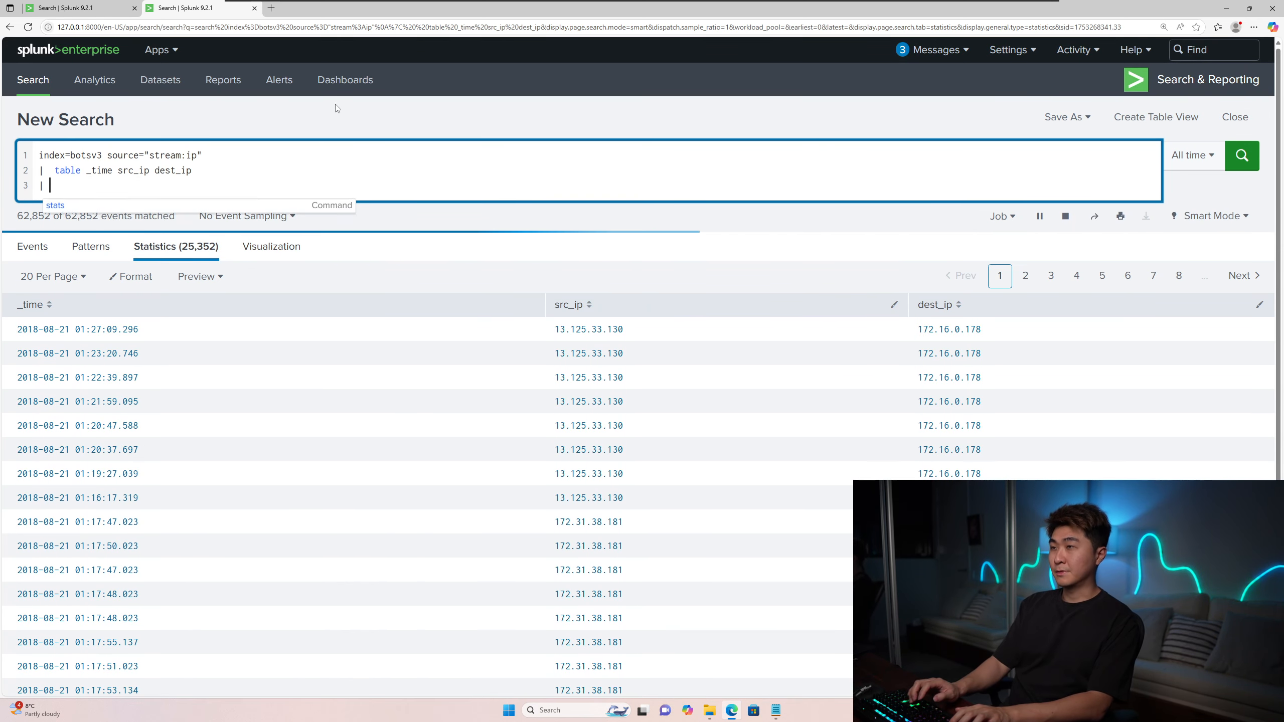
text(iplocation)
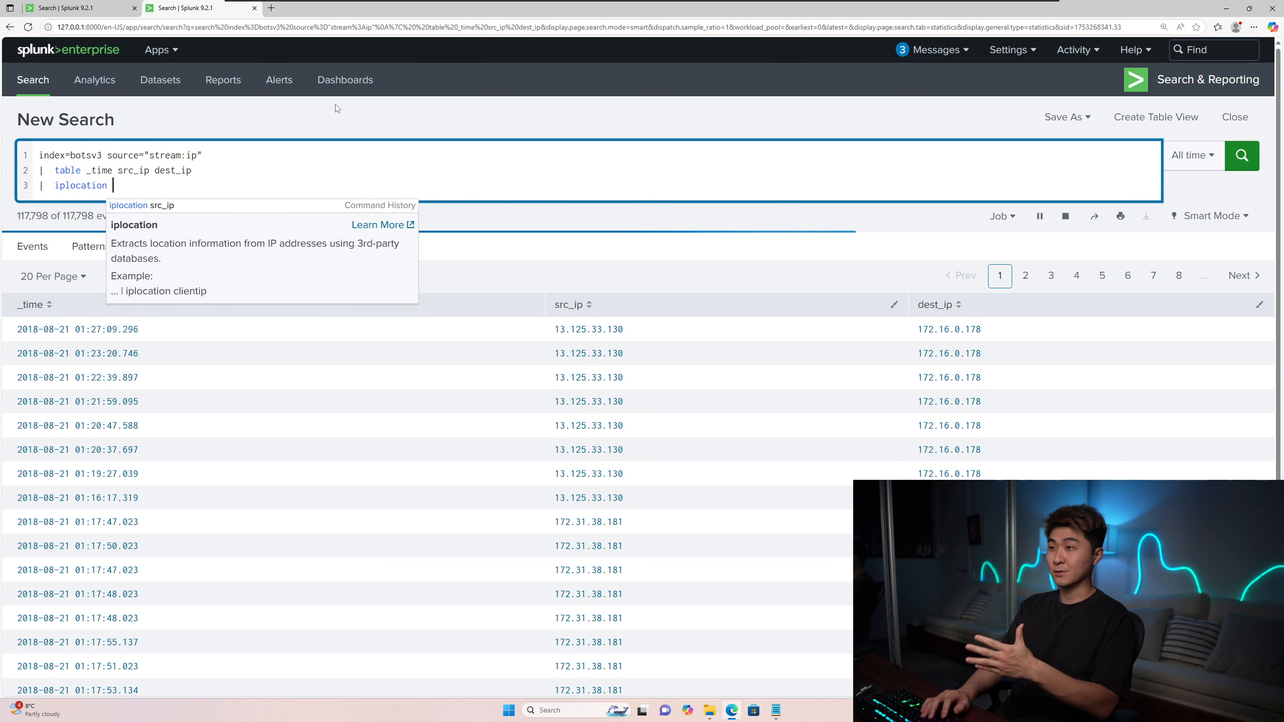
text( src_ip)
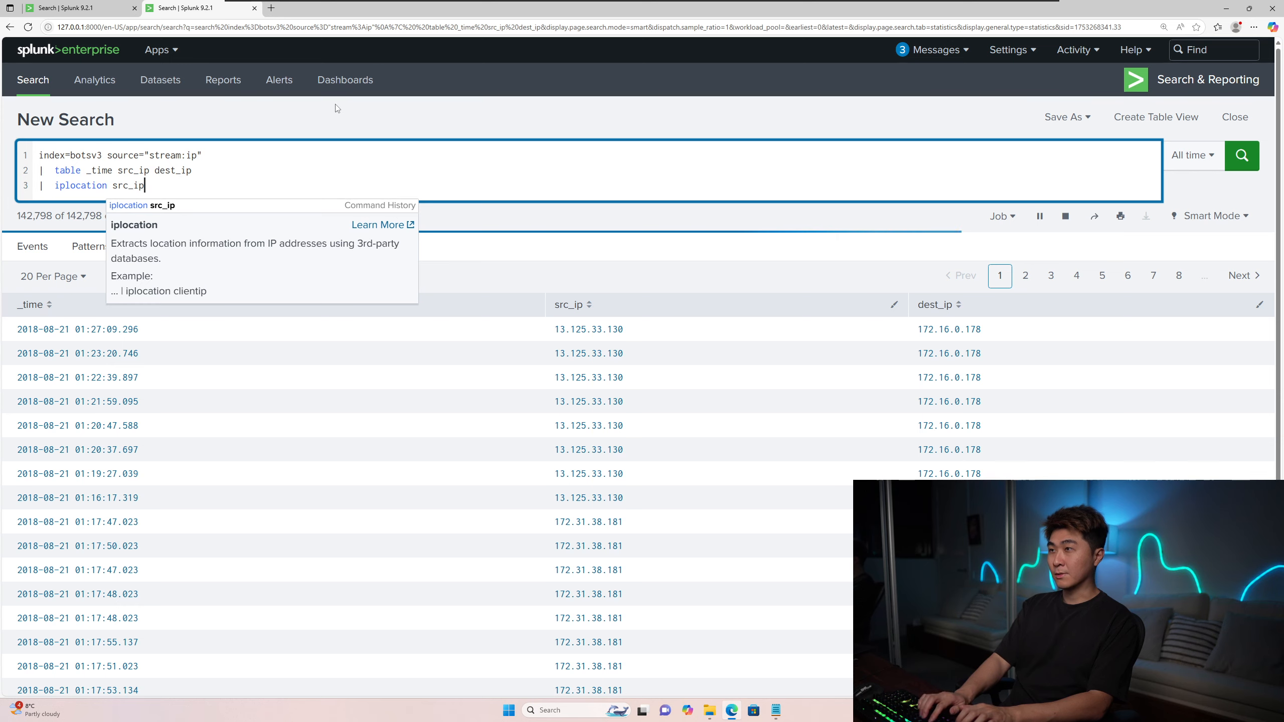
key(Return)
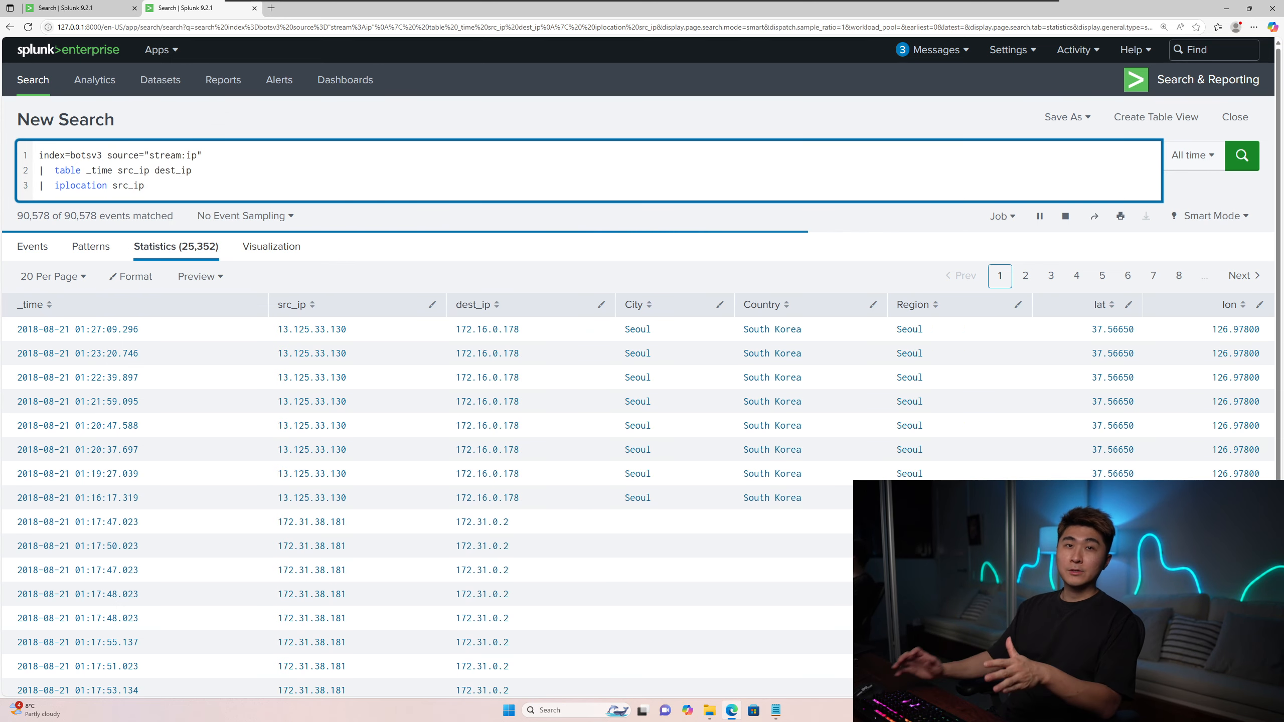
- Add "| stats count by Country" as the fourth query line and run the search
key(shift+Return)
text(|  )
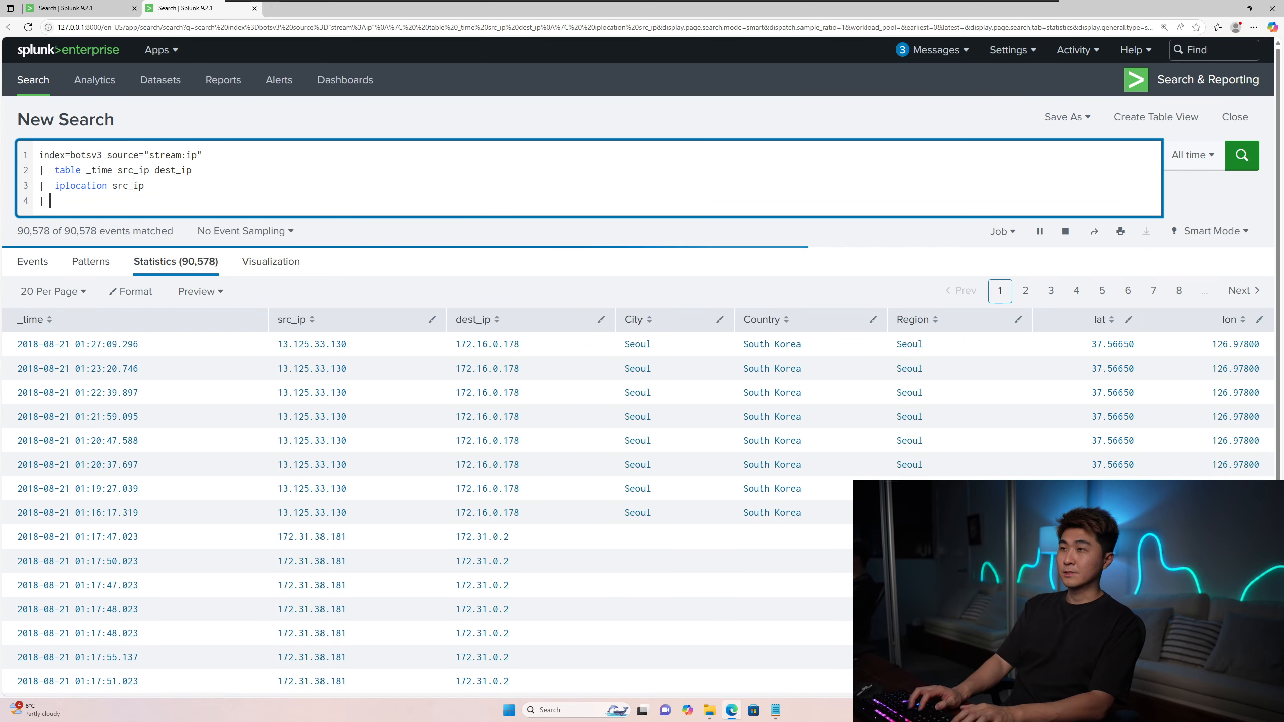
text(stats count by Country)
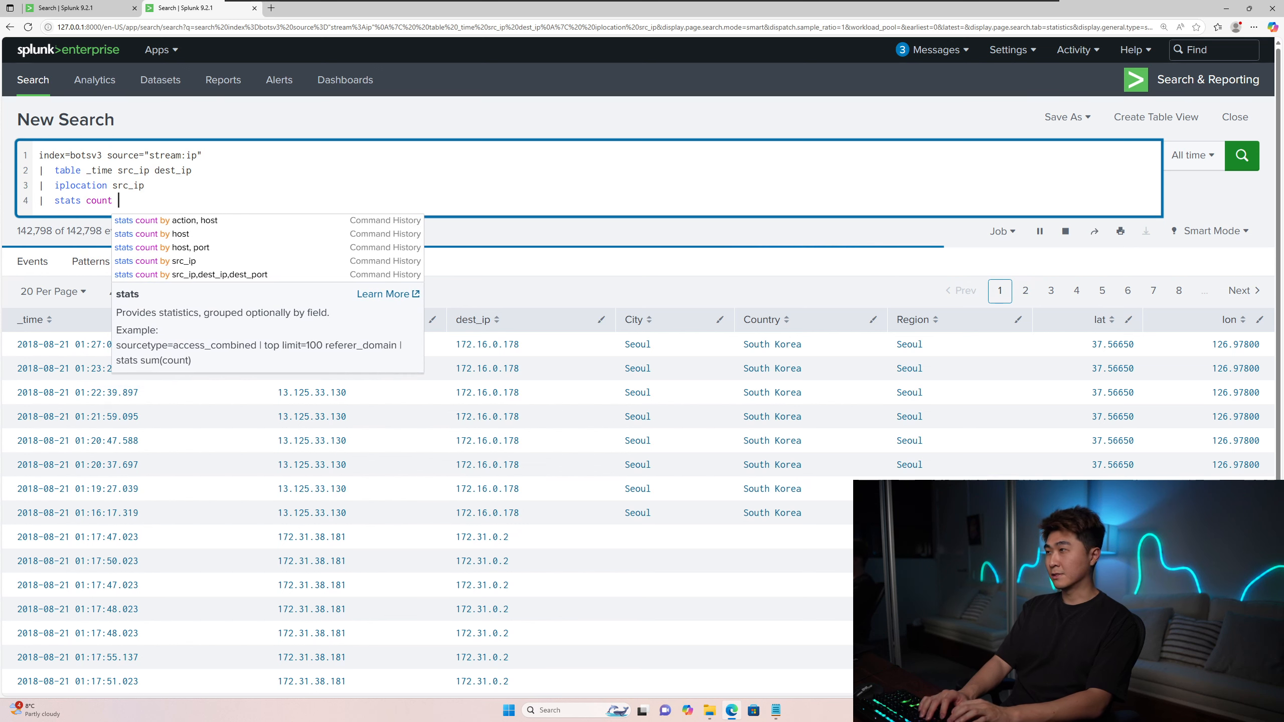
key(Return)
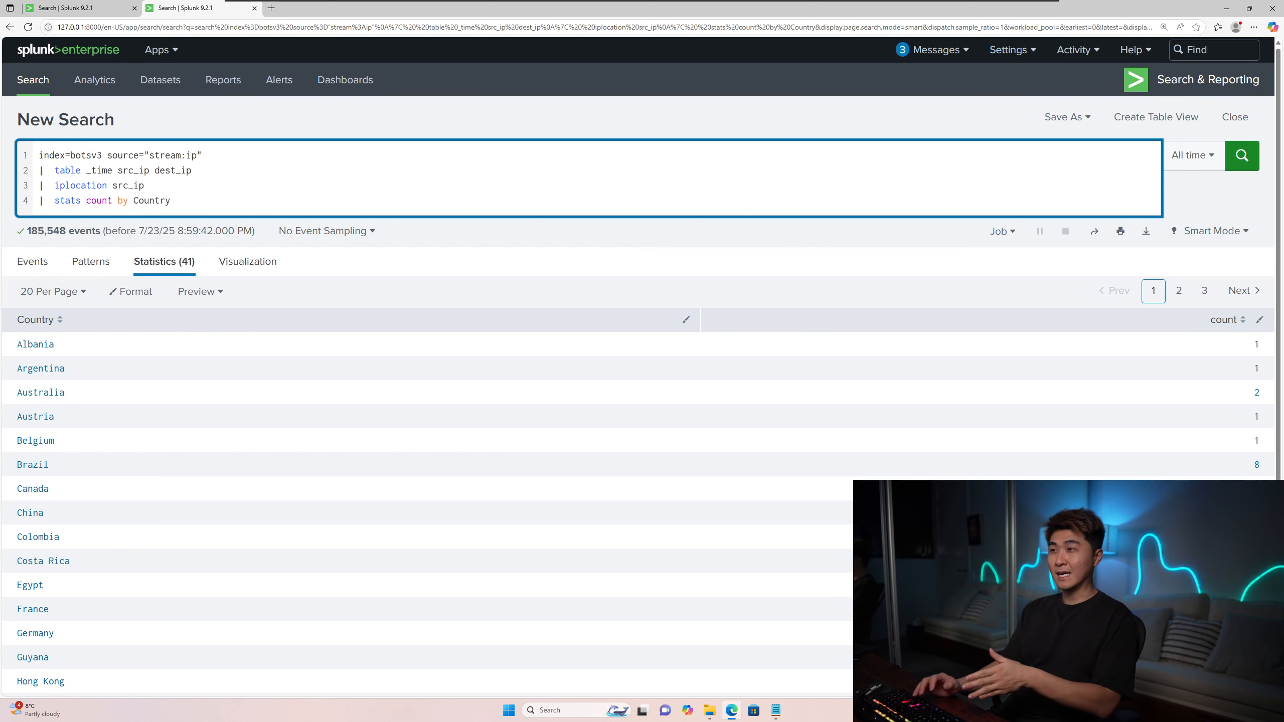
- Append "| sort - count" and "| head 10" to the country query and run it to rank the top ten countries
key(shift+Return)
text(|  sort -)
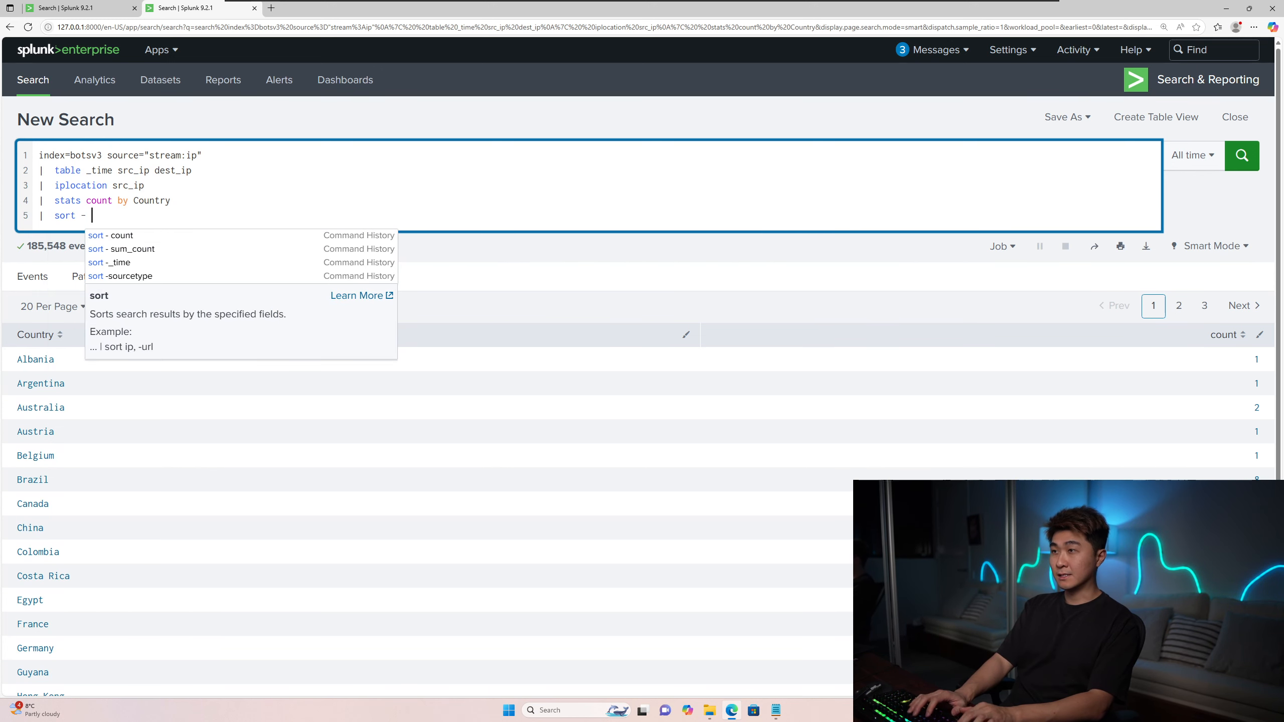
text(count)
key(shift+Return)
text(|  head 1)
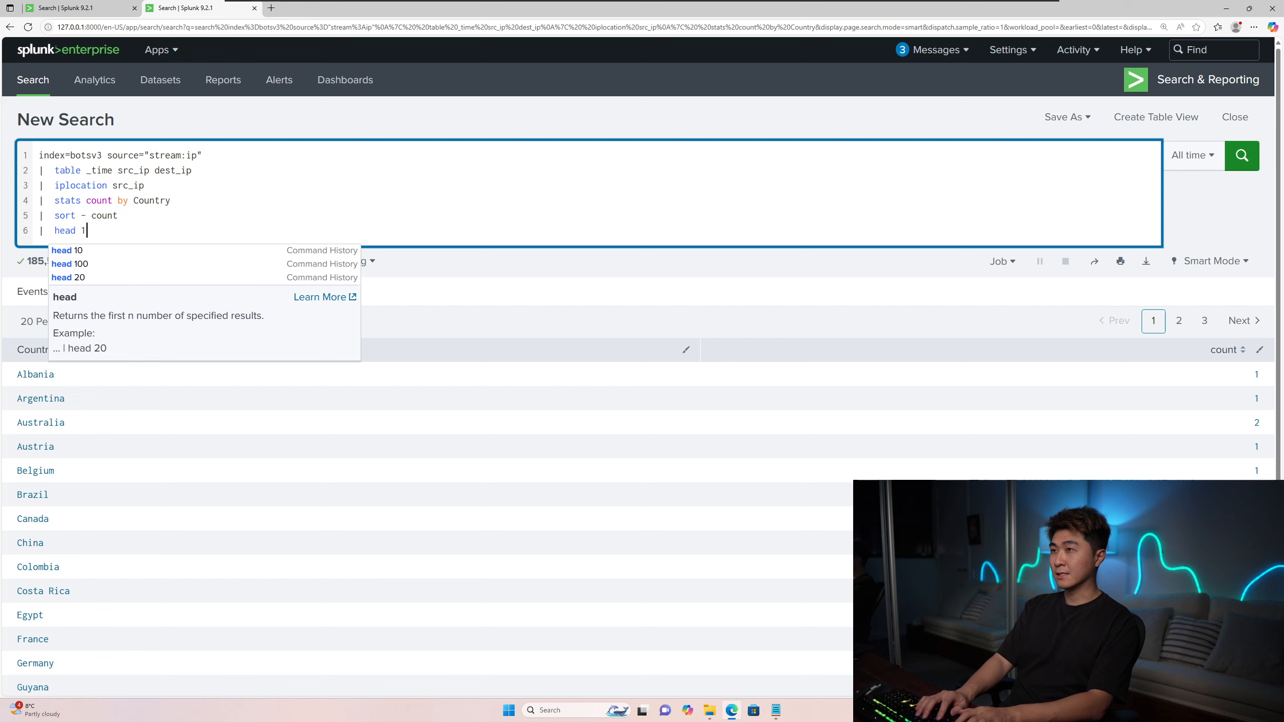
text(0)
key(Return)
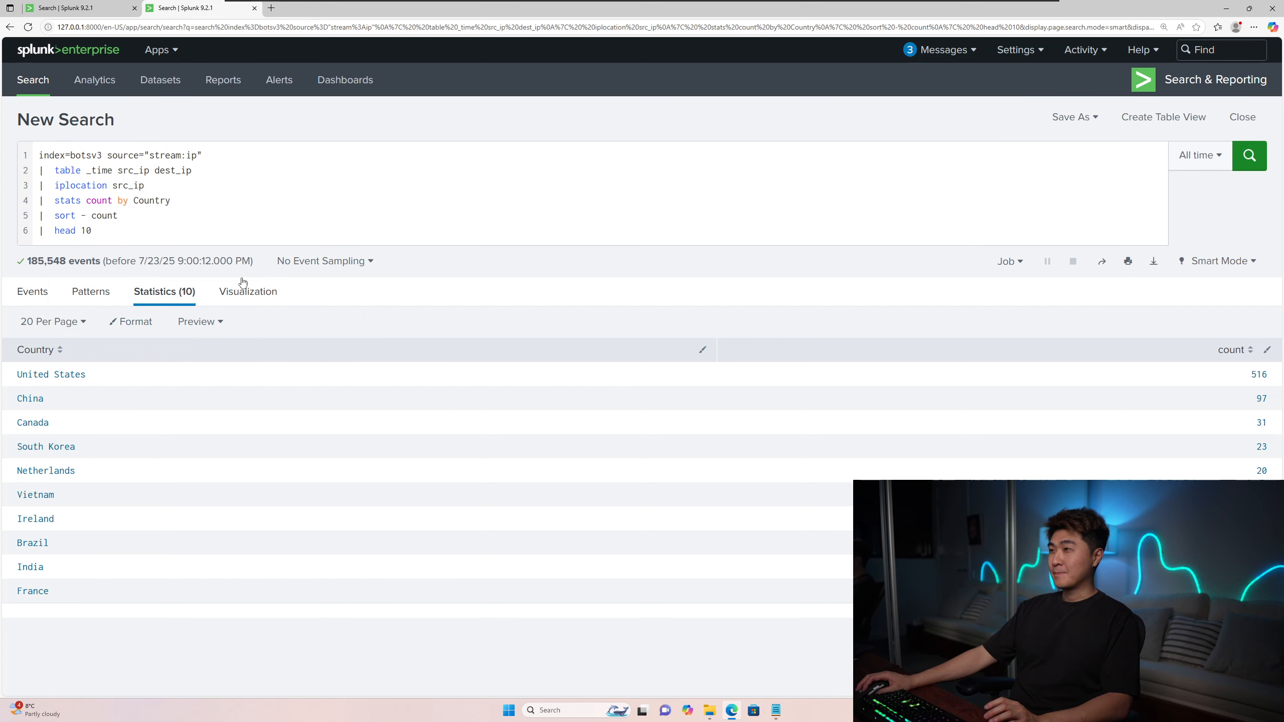
- Examine the top-ranked country and its count, and bring up the Notepad question about the source IP's country
drag(17, 374, 91, 375)
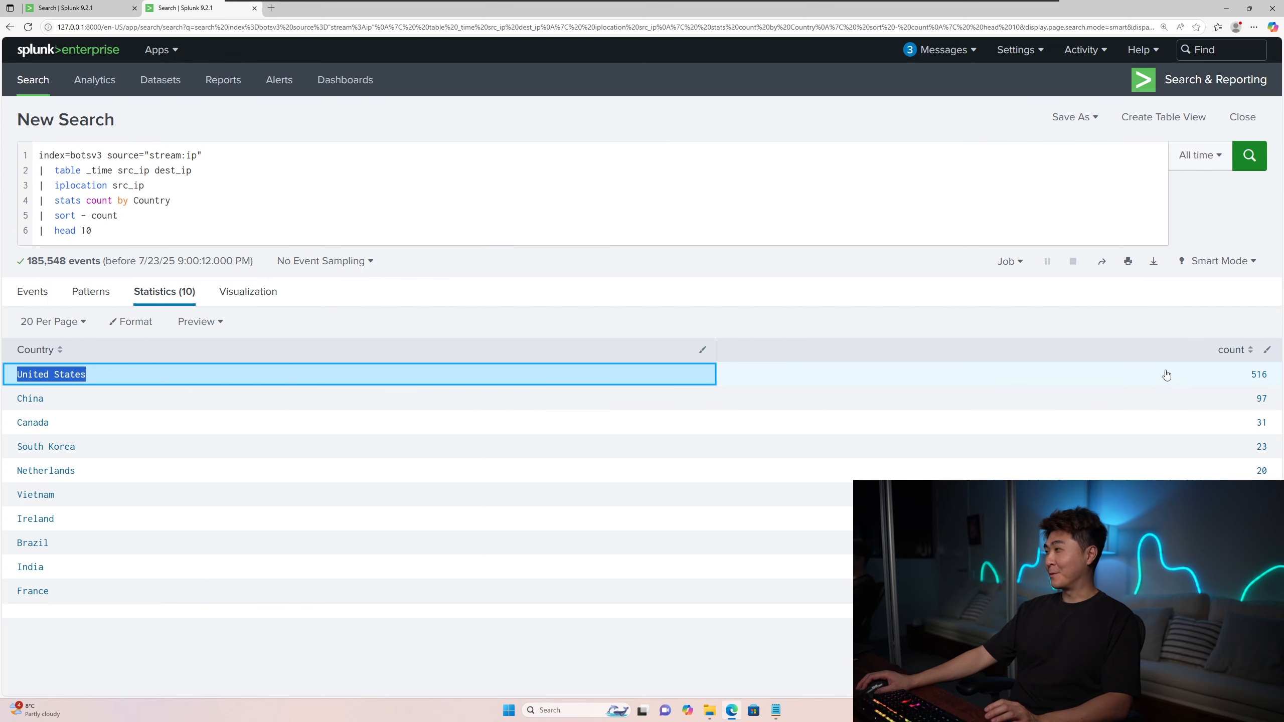
click(1225, 379)
drag(1275, 383, 1276, 382)
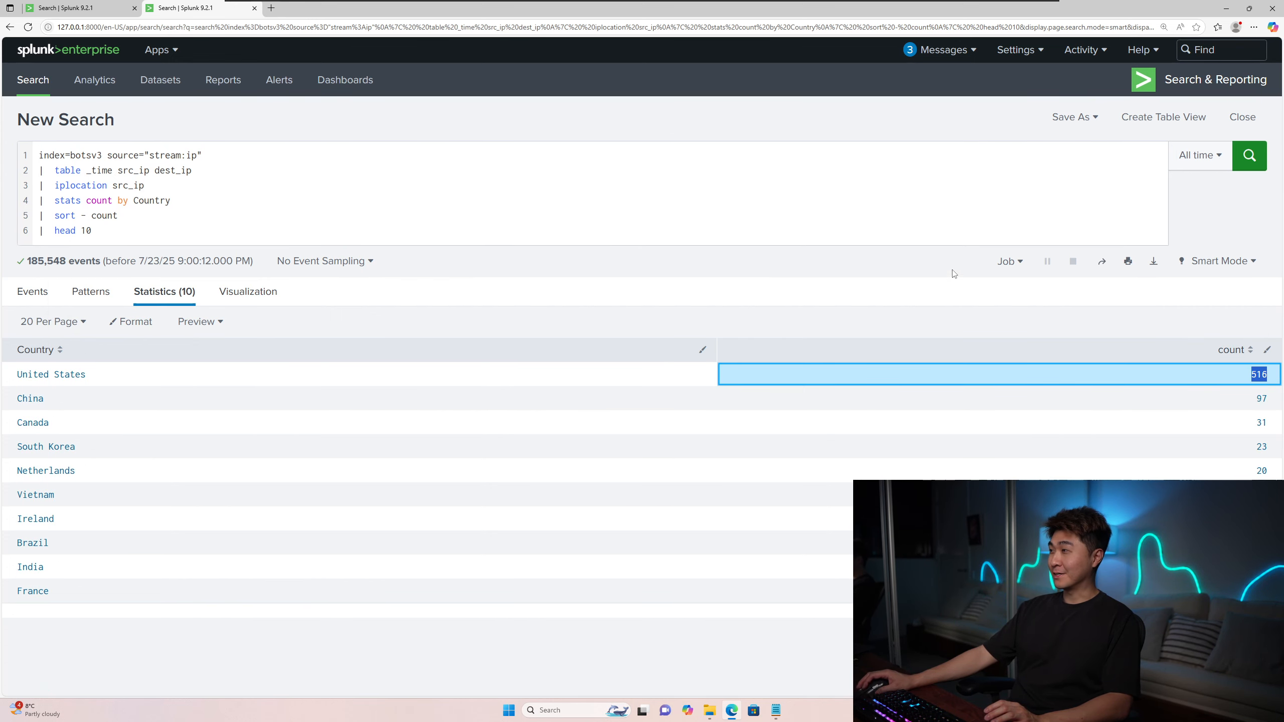
key(alt+Tab)
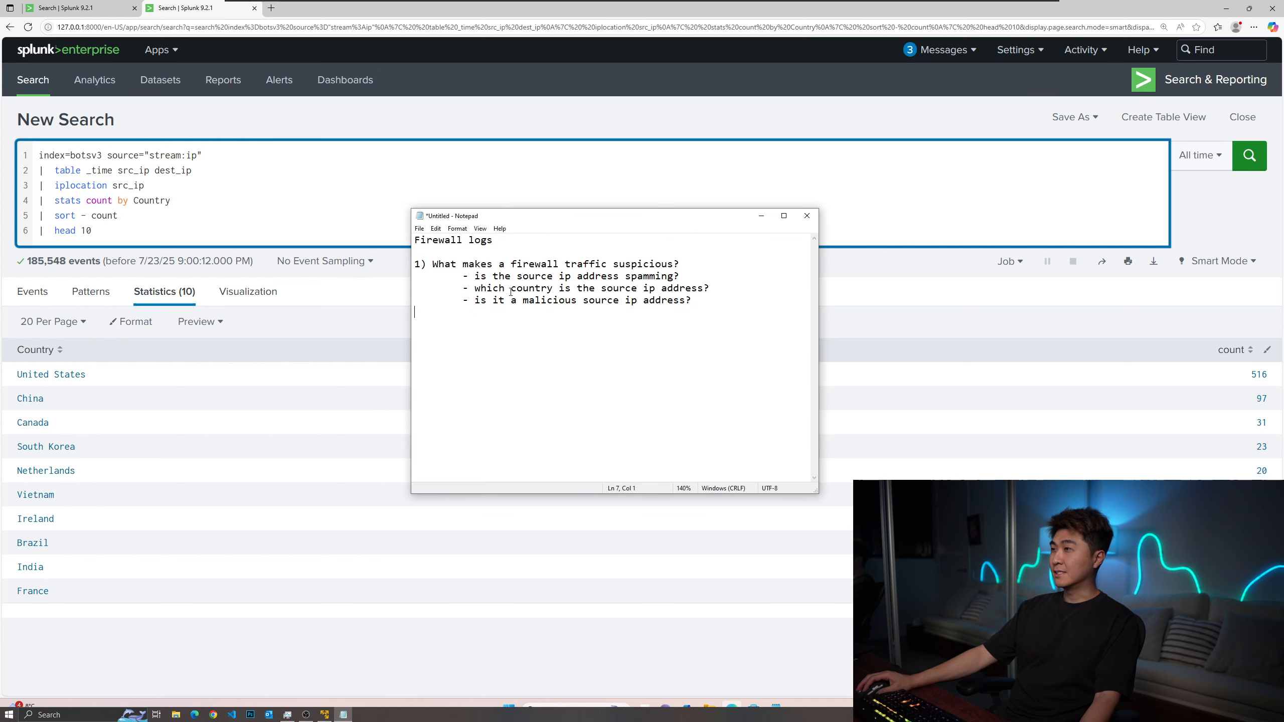
- Review the Notepad questions about the source IP's country and whether it is a malicious address
drag(494, 288, 677, 287)
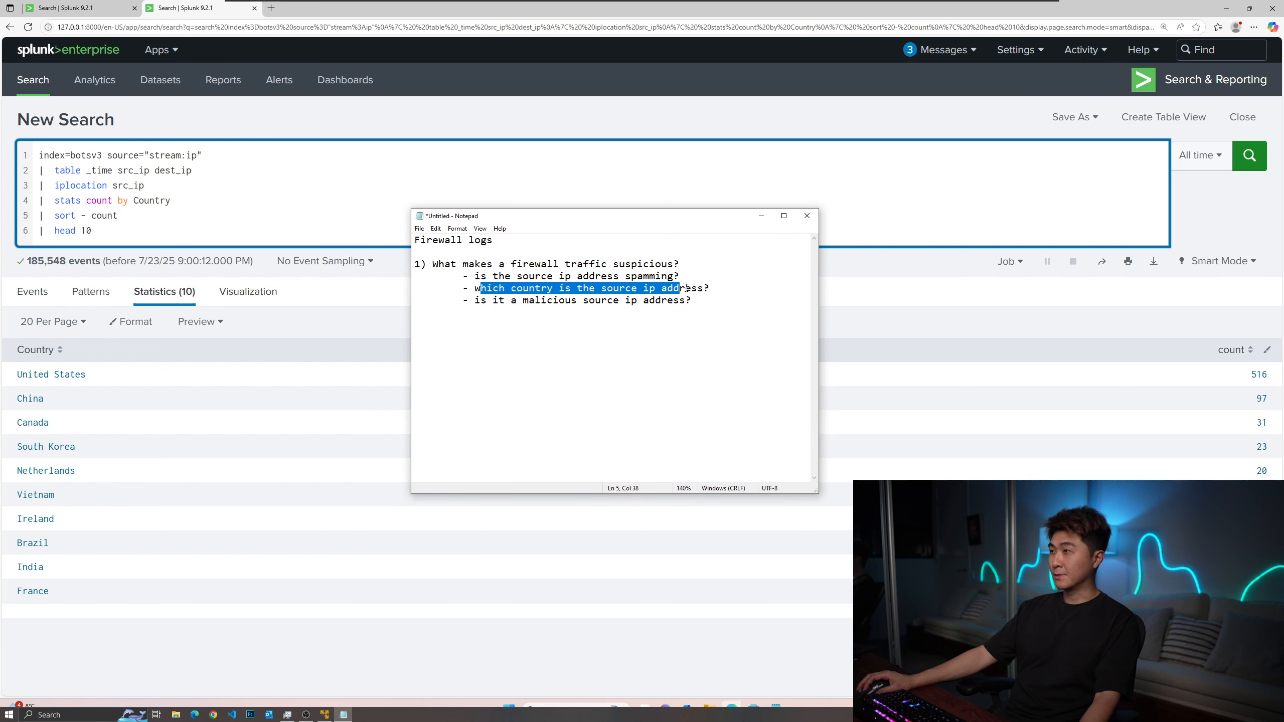
click(511, 302)
drag(484, 302, 583, 302)
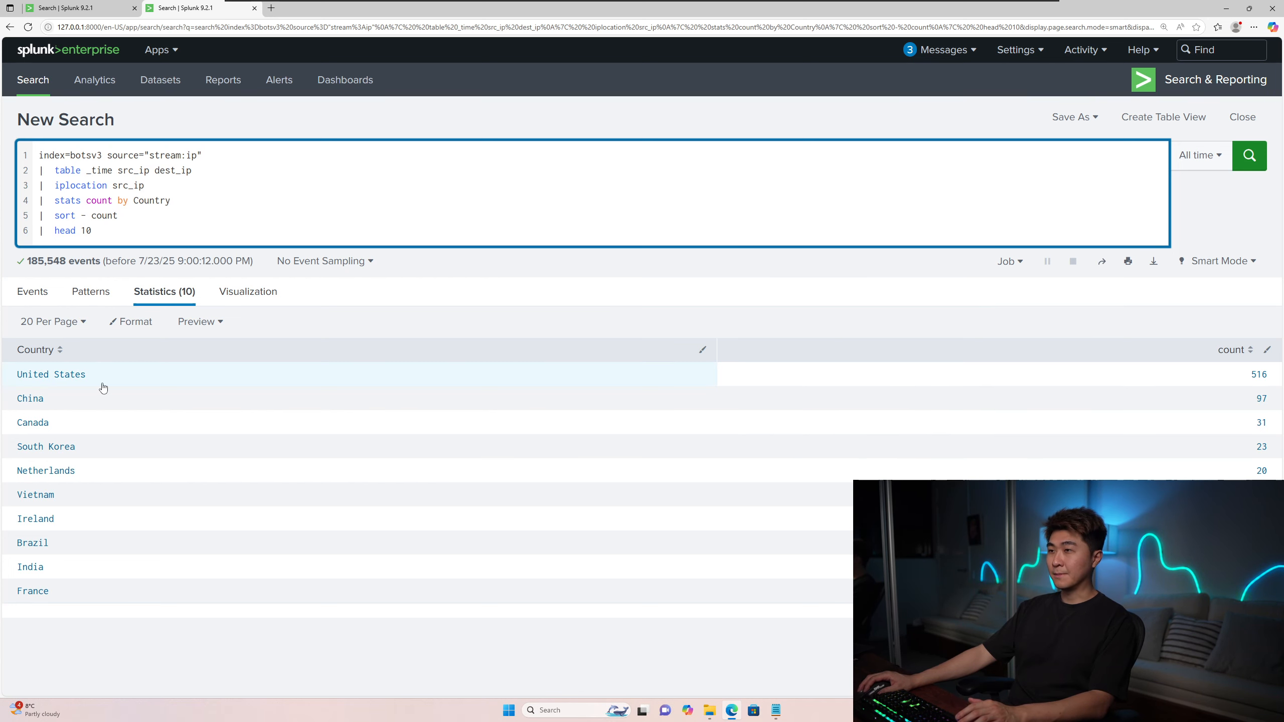
- Duplicate the country search in a new browser tab, remove its stats, sort and head lines, and run the query ending at "iplocation src_ip"
right_click(194, 9)
click(233, 70)
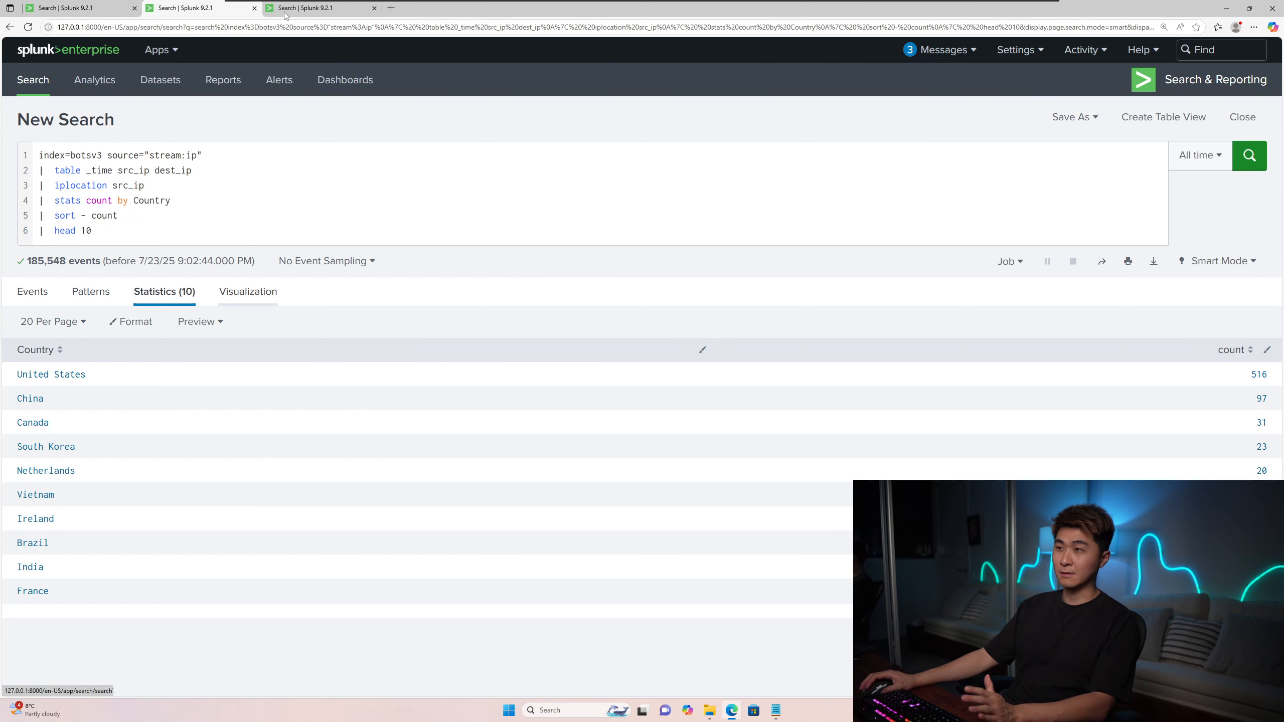
drag(92, 231, 150, 191)
key(BackSpace)
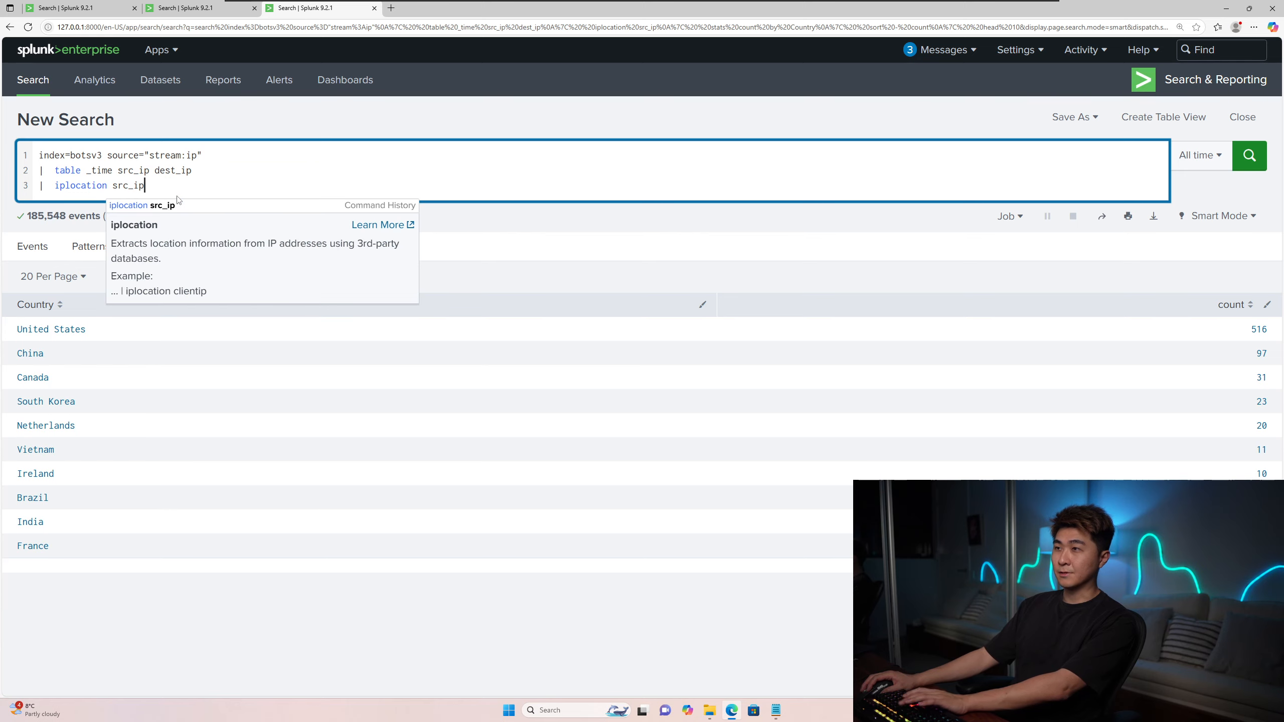
key(Return)
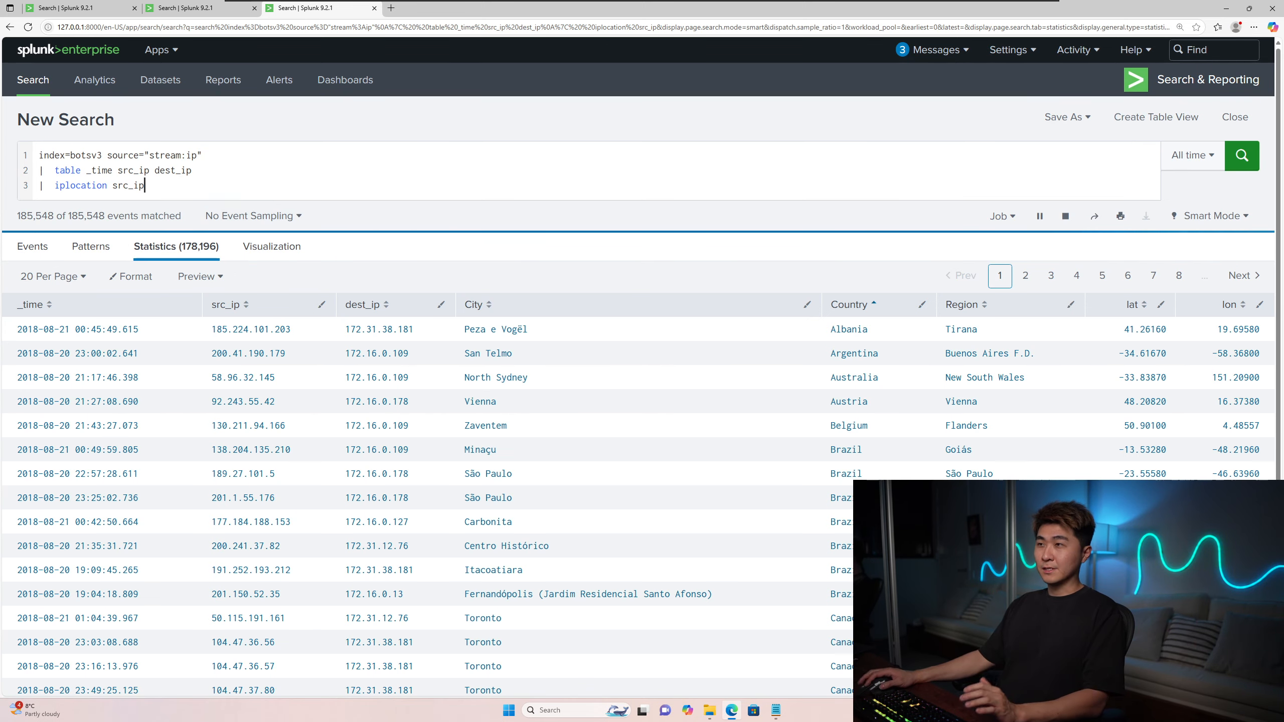
- Filter the query with "| search Country="United States"" and add "| stats count by src_ip" as the fifth line
click(147, 185)
text(|)
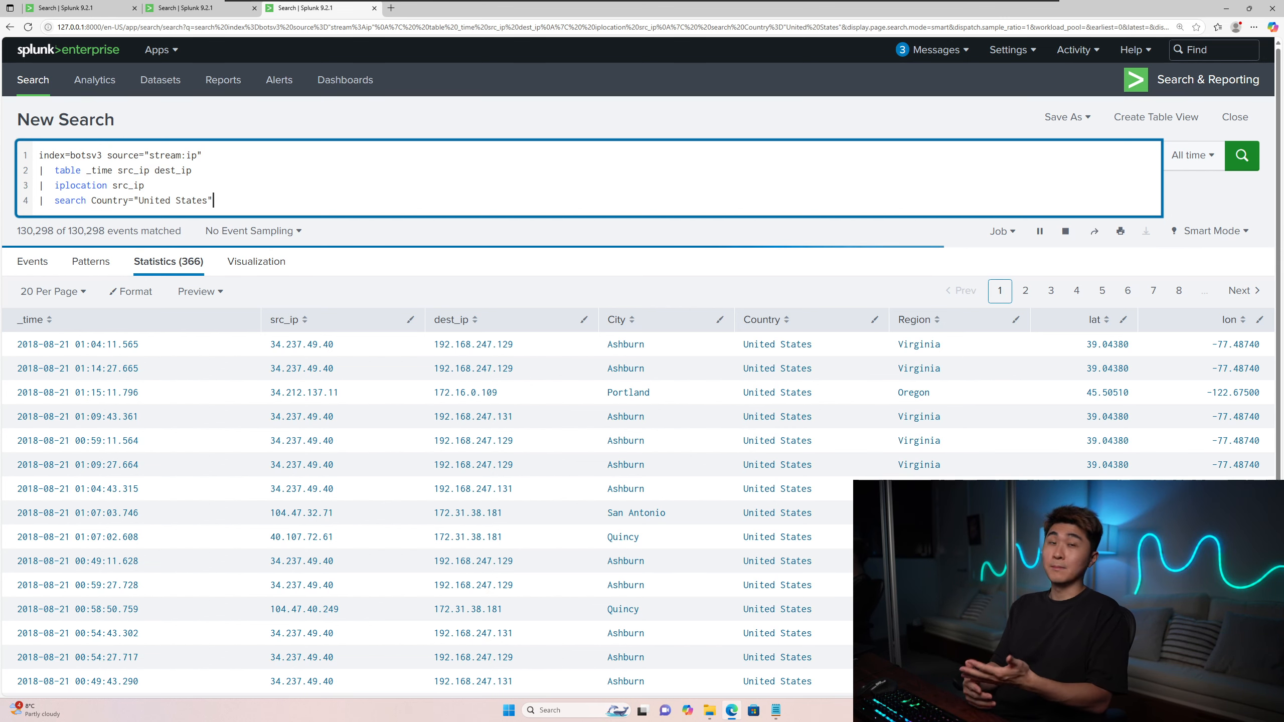
key(shift+Return)
text(|  stats count )
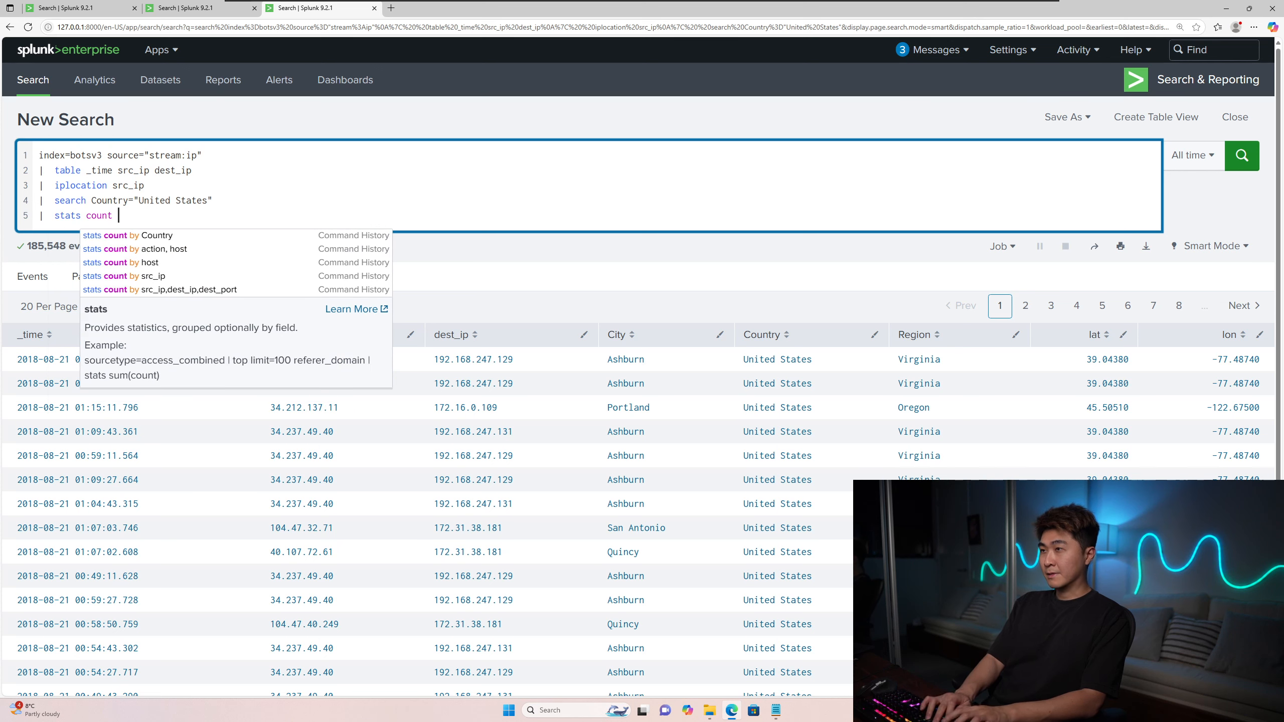
text(by src_ip)
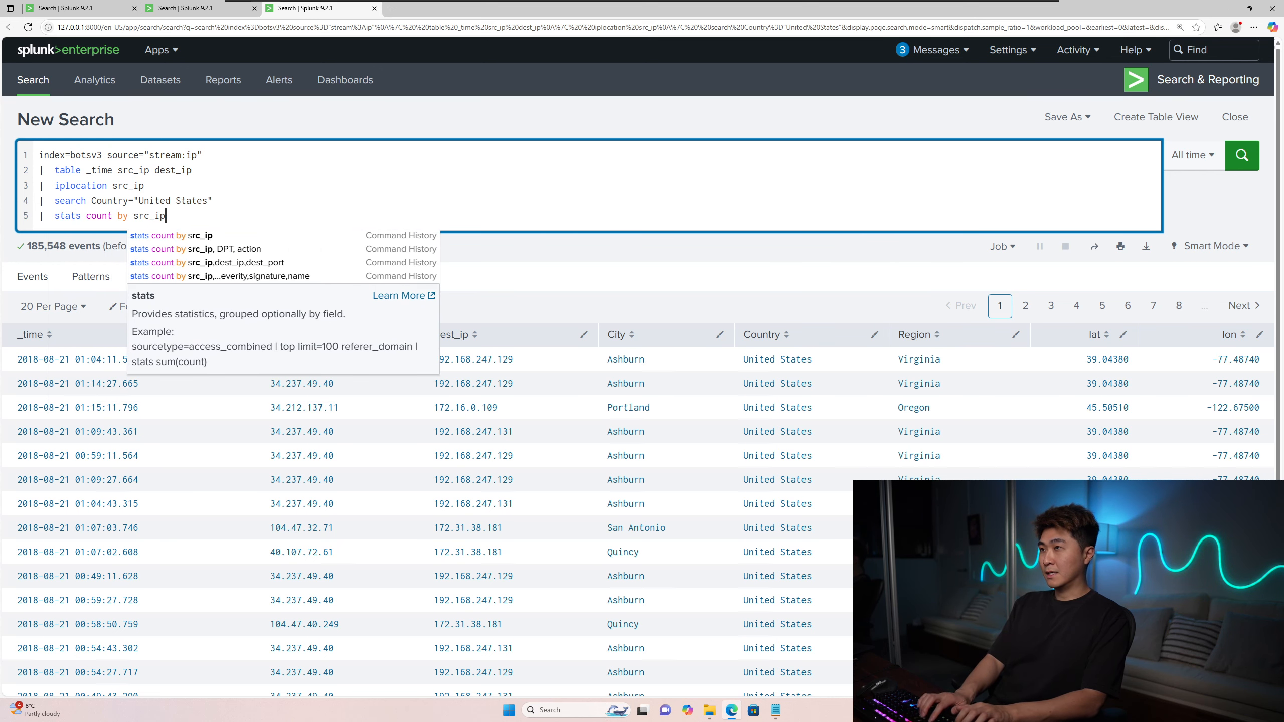
- Append "| sort - count" and "| head 10" to the United States query and run it
key(shift+Return)
text(|  sort - count)
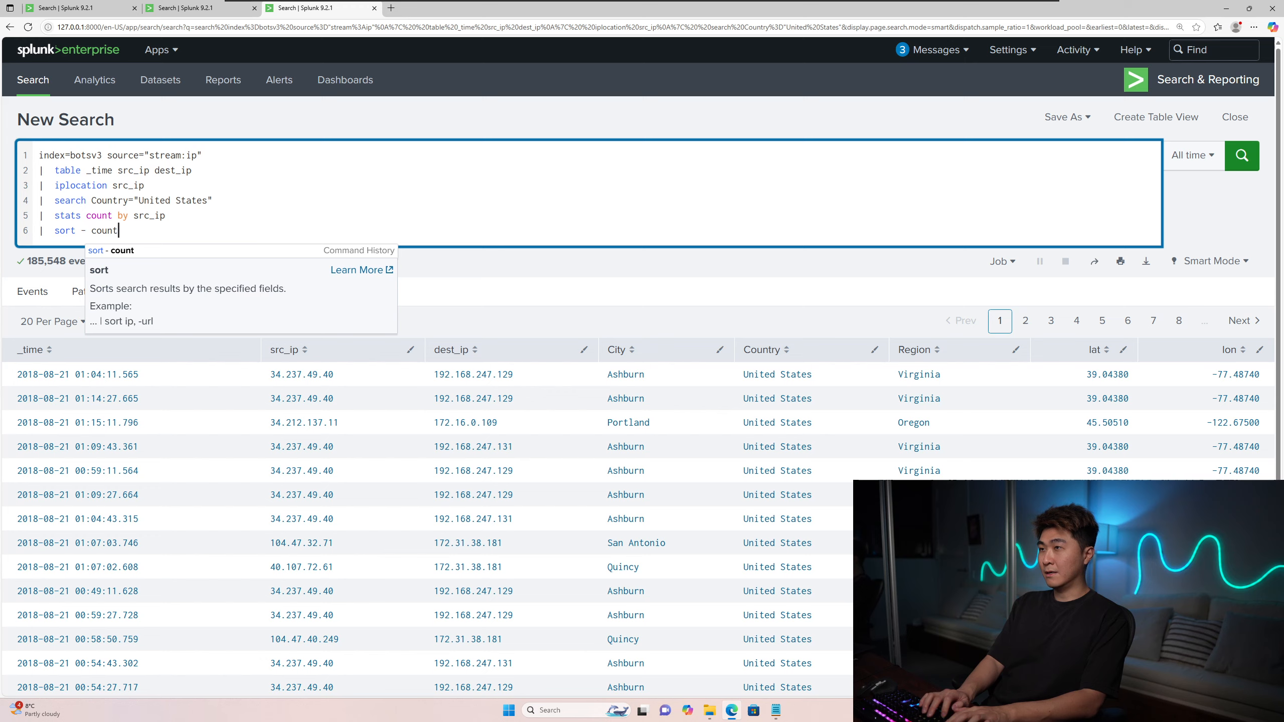
key(shift+Return)
text(|  )
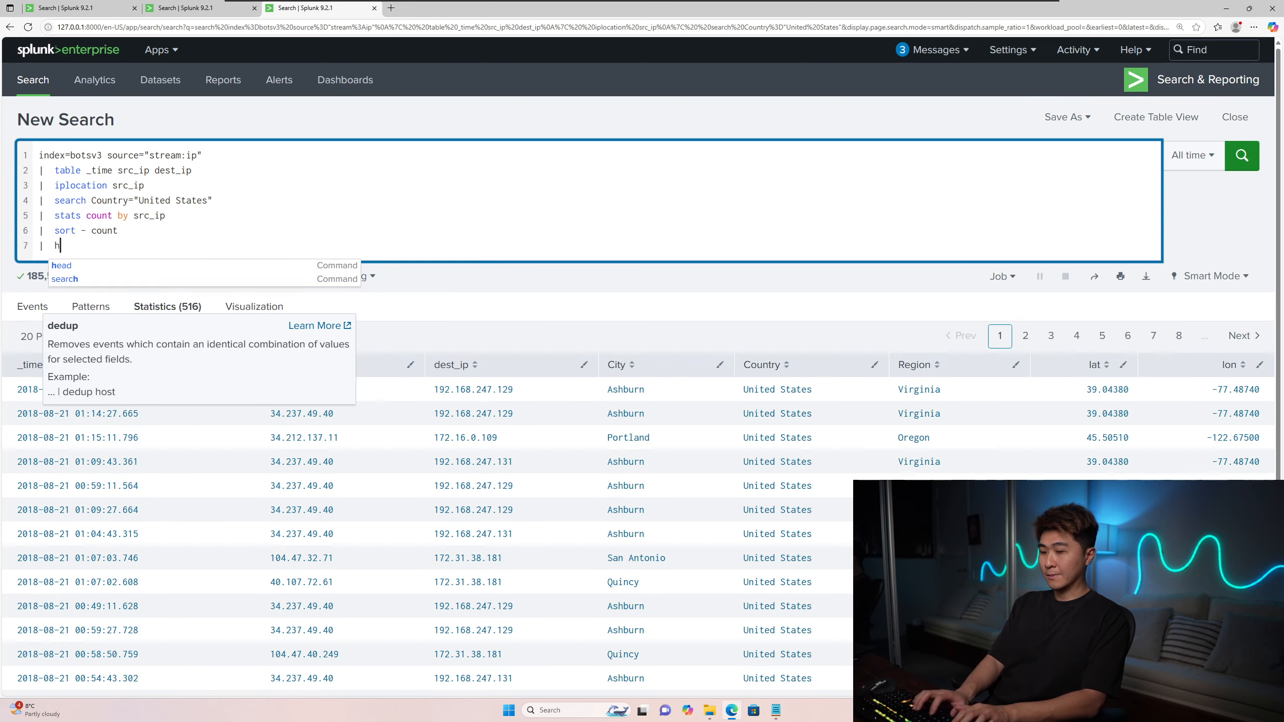
text(head 10)
key(Return)
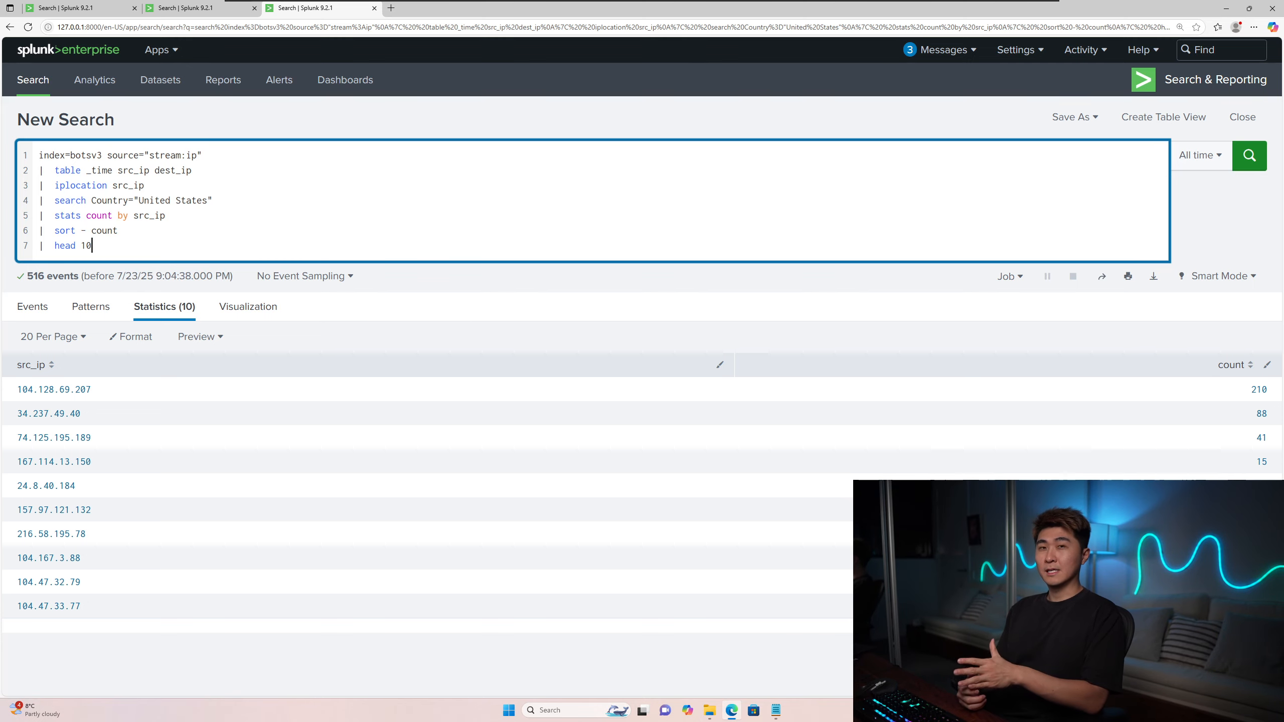
- Locate AbuseIPDB among the Splunk apps, and examine the abuse confidence and report count for 193.163.125.217 on the AbuseIPDB website
click(160, 49)
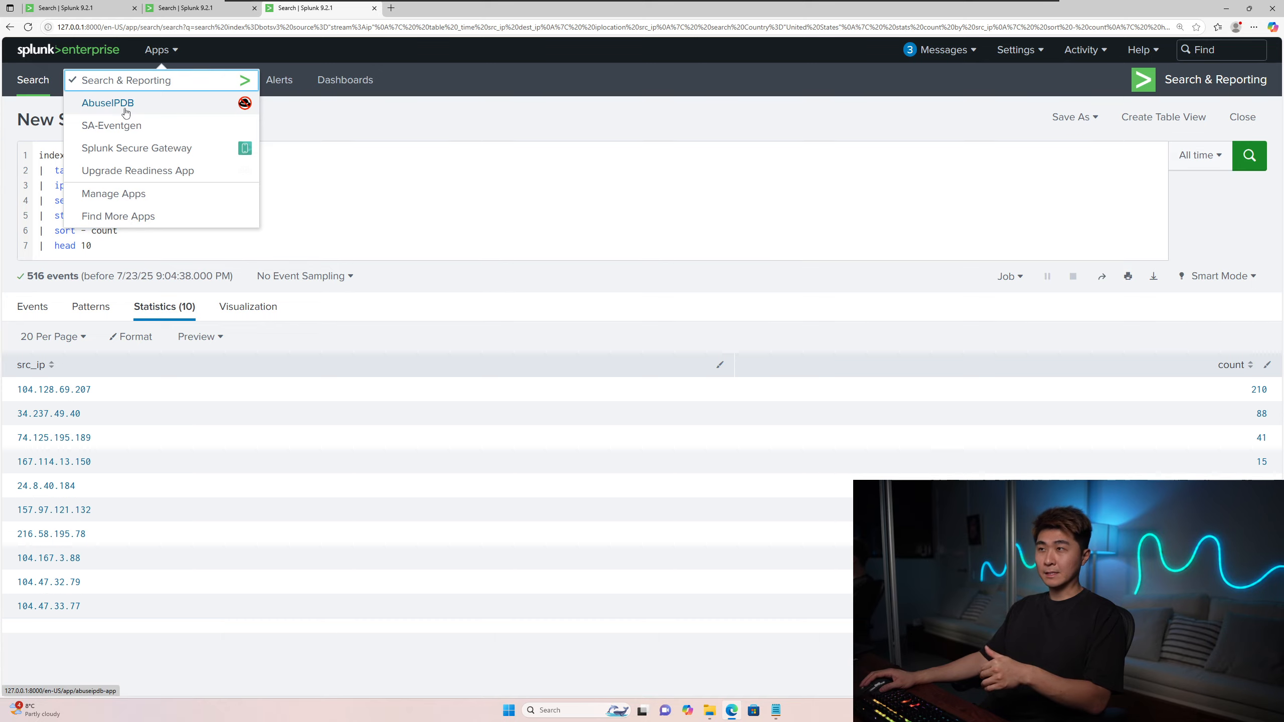
click(126, 104)
scroll(417, 487, down, 4)
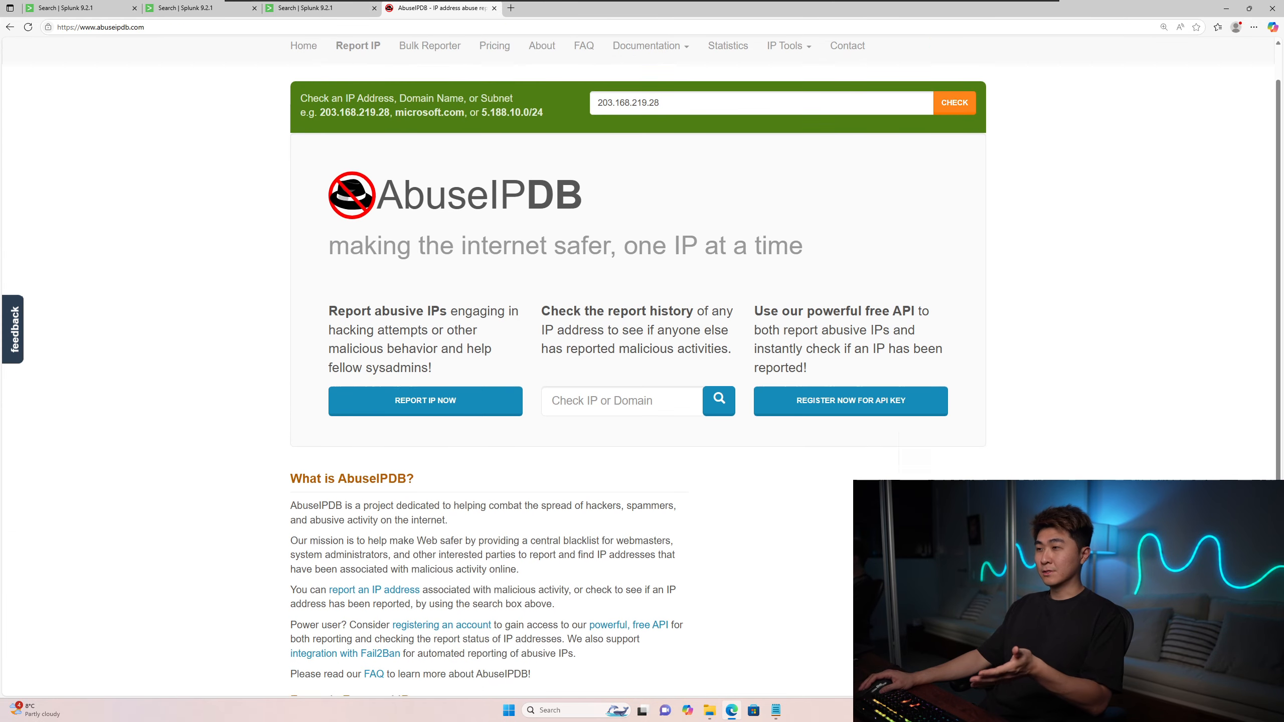
click(358, 576)
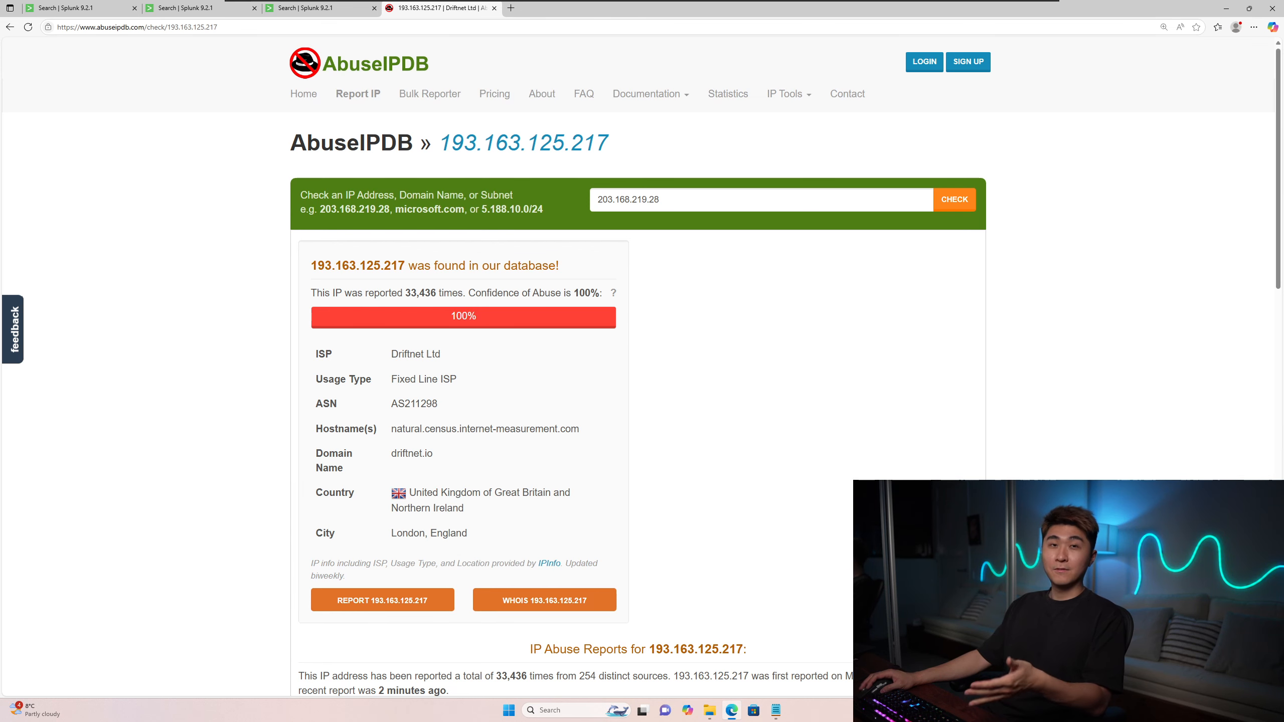
drag(476, 293, 591, 294)
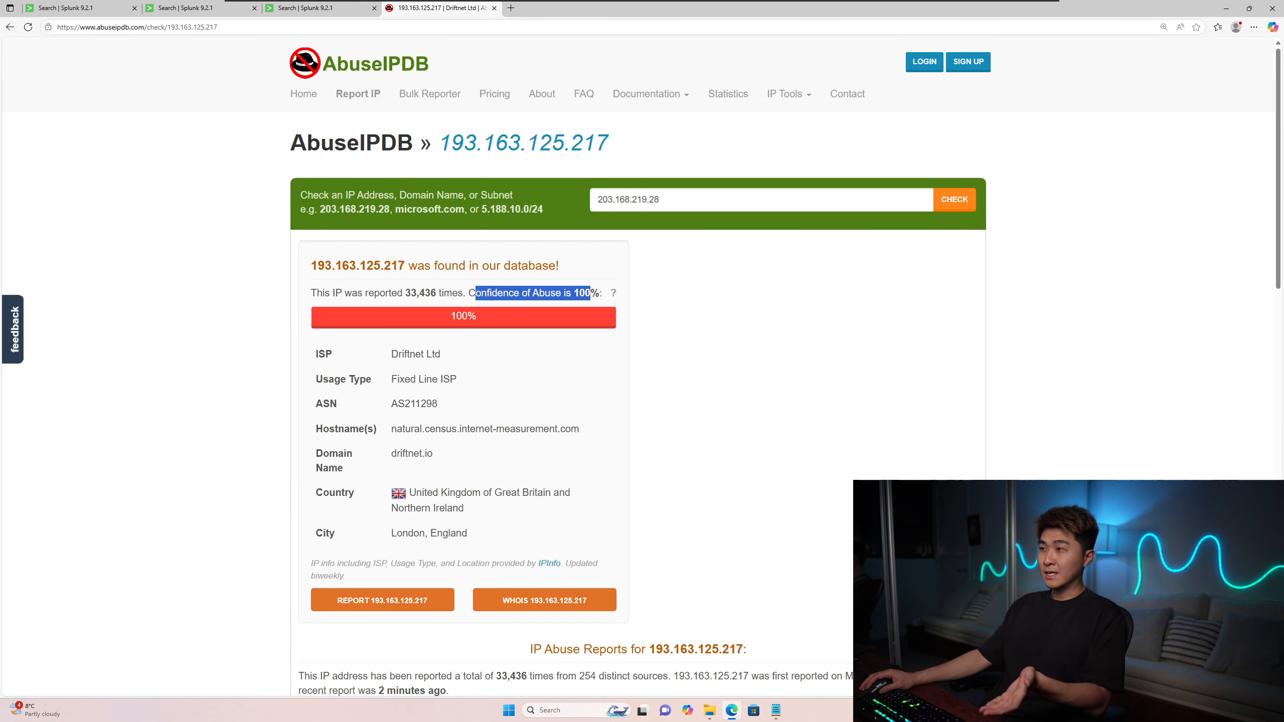
drag(396, 294, 419, 294)
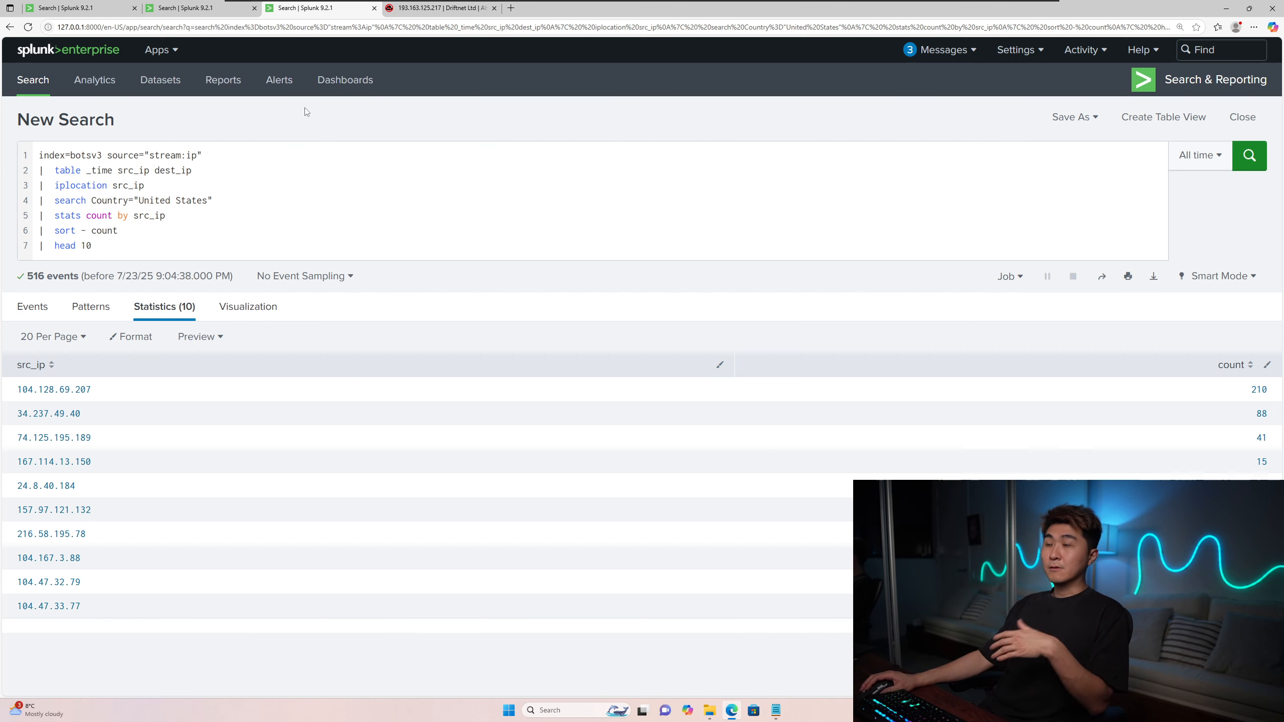
- Open the Splunk AbuseIPDB app's README in a new browser tab and copy the example "| abuseipdb mode=check ip=ip"
click(160, 49)
middle_click(163, 105)
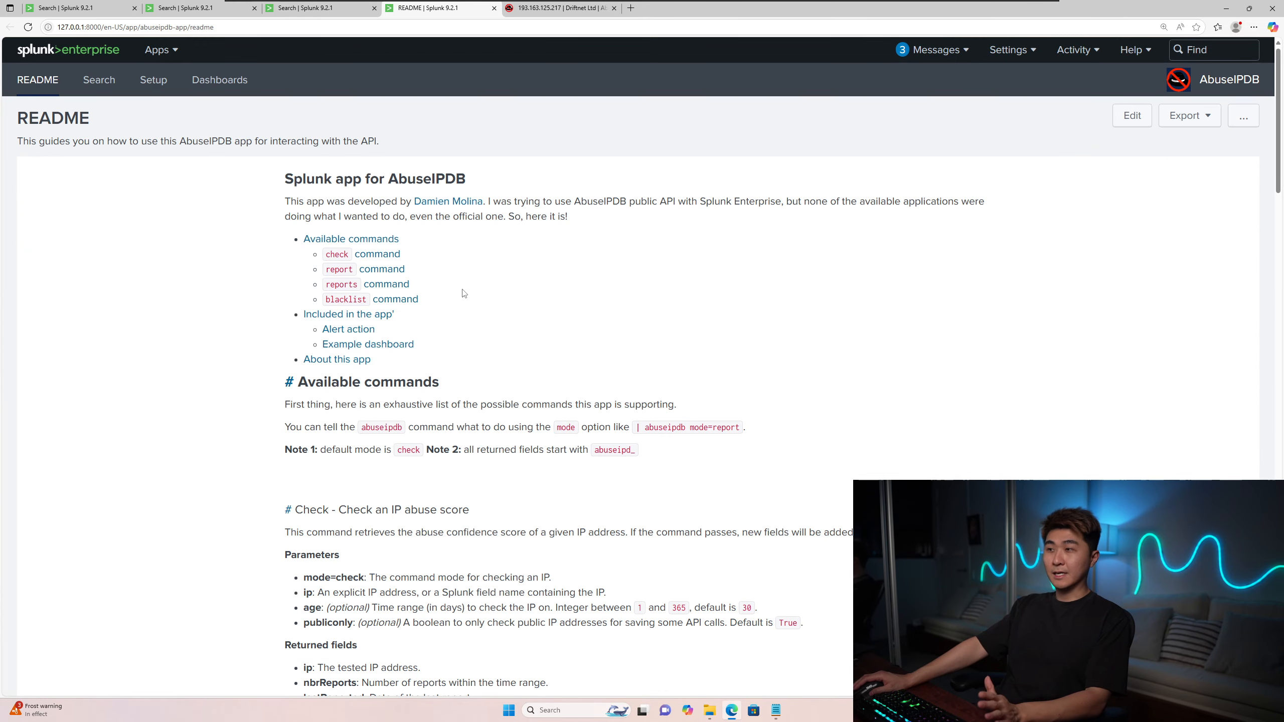
scroll(411, 343, down, 6)
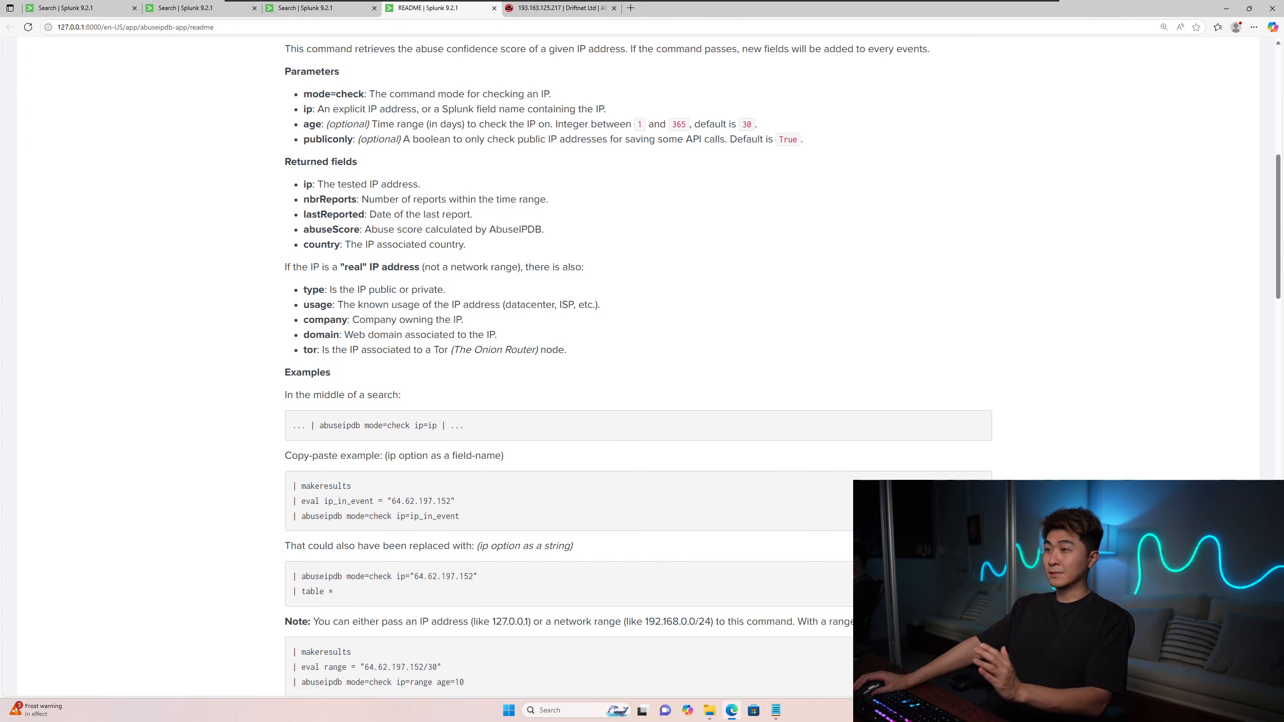
drag(311, 425, 437, 425)
right_click(351, 424)
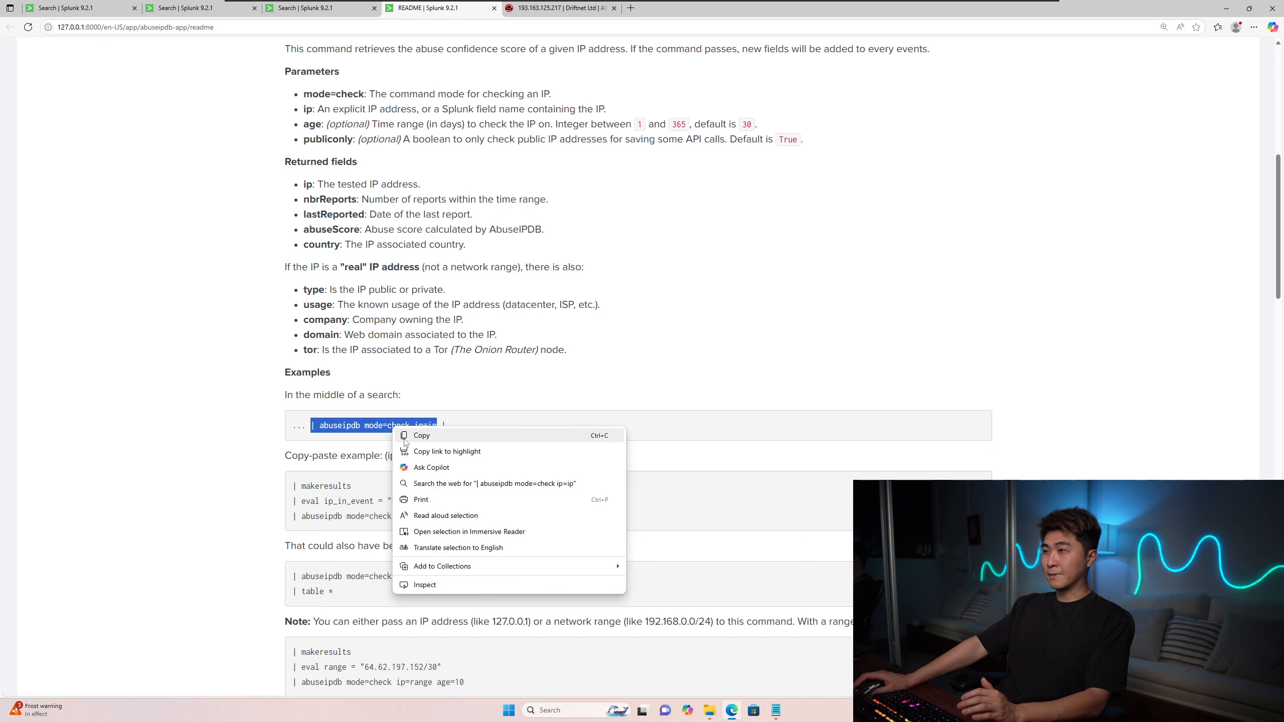
click(410, 438)
- Add "| abuseipdb mode=check ip=src_ip" as the eighth line of the United States query and run the search
key(ctrl+shift+Tab)
key(Return)
key(ctrl+v)
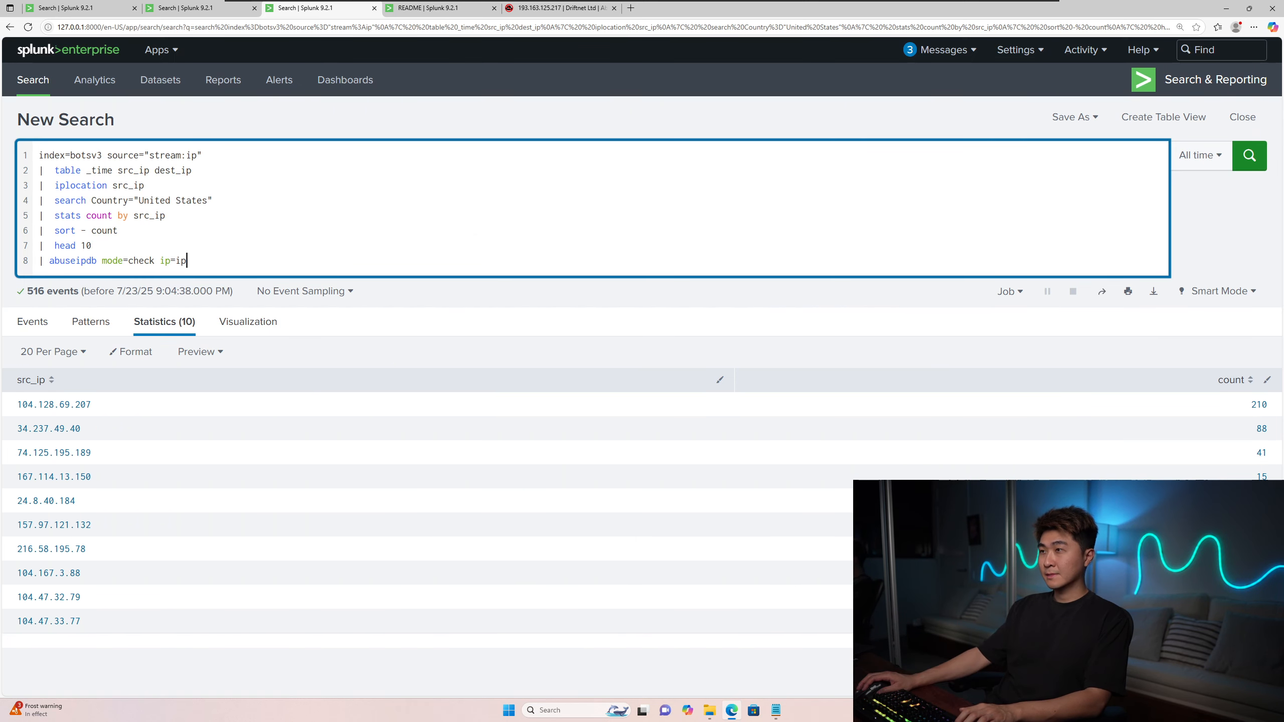
key(BackSpace)
key(BackSpace)
text(src_)
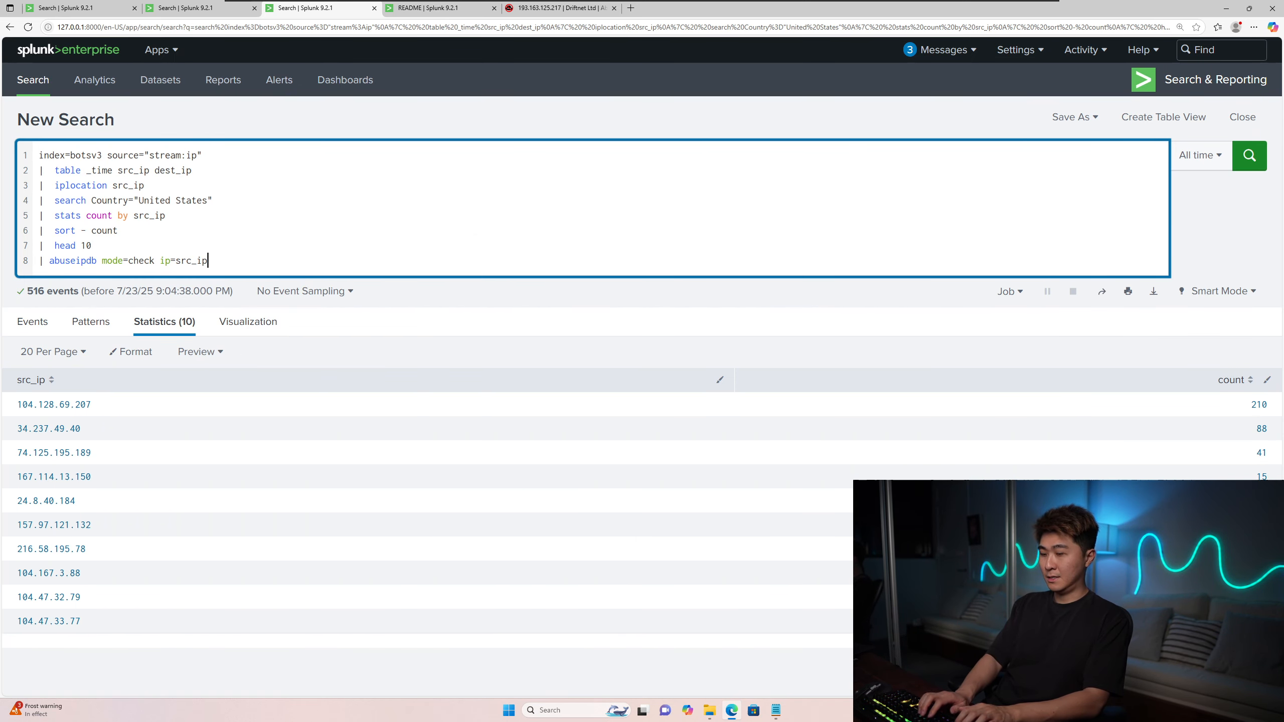
key(Return)
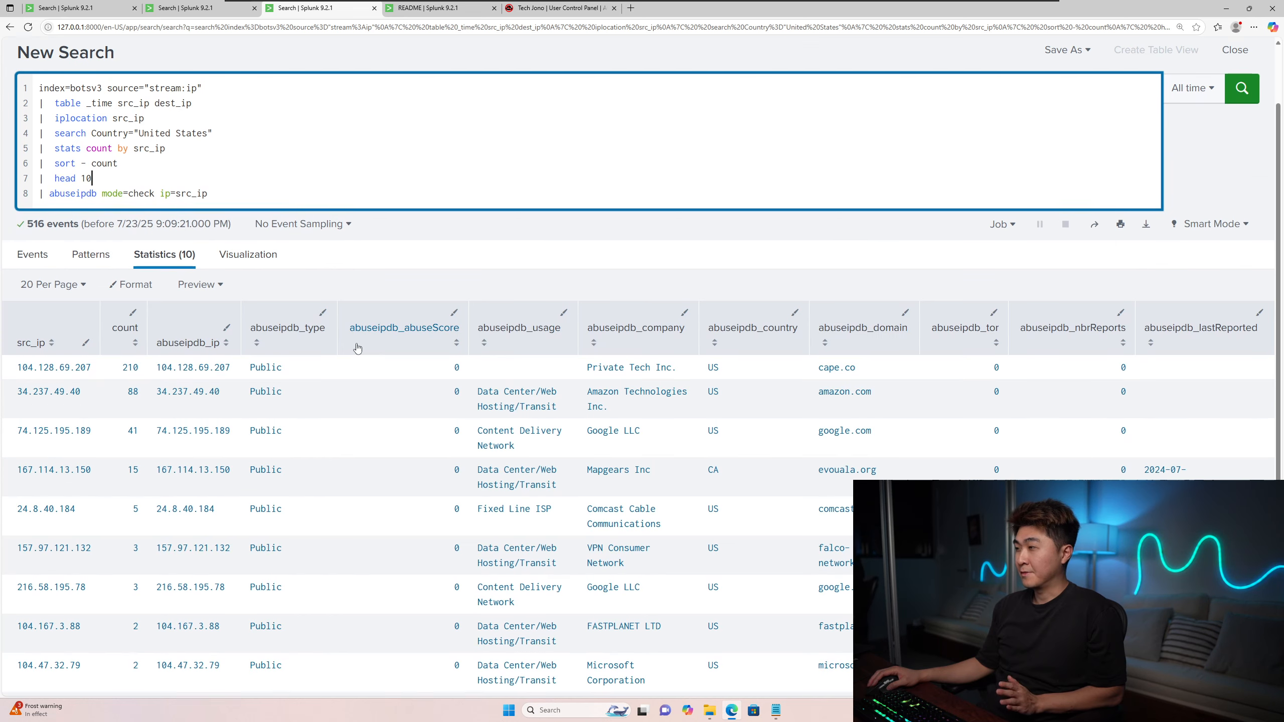
- Examine the AbuseIPDB abuse scores, companies and domains of the source IPs, and revisit the Notepad questions on suspicious traffic
scroll(358, 347, down, 1)
scroll(358, 347, up, 1)
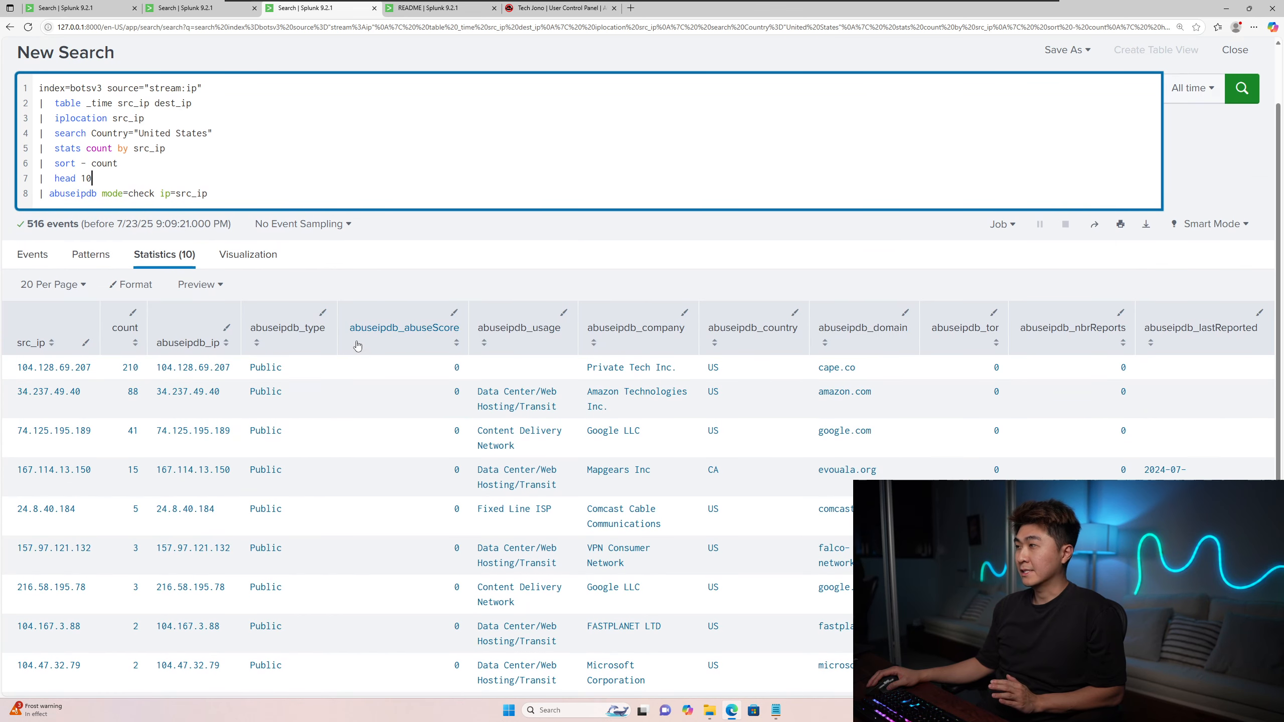
scroll(358, 353, down, 1)
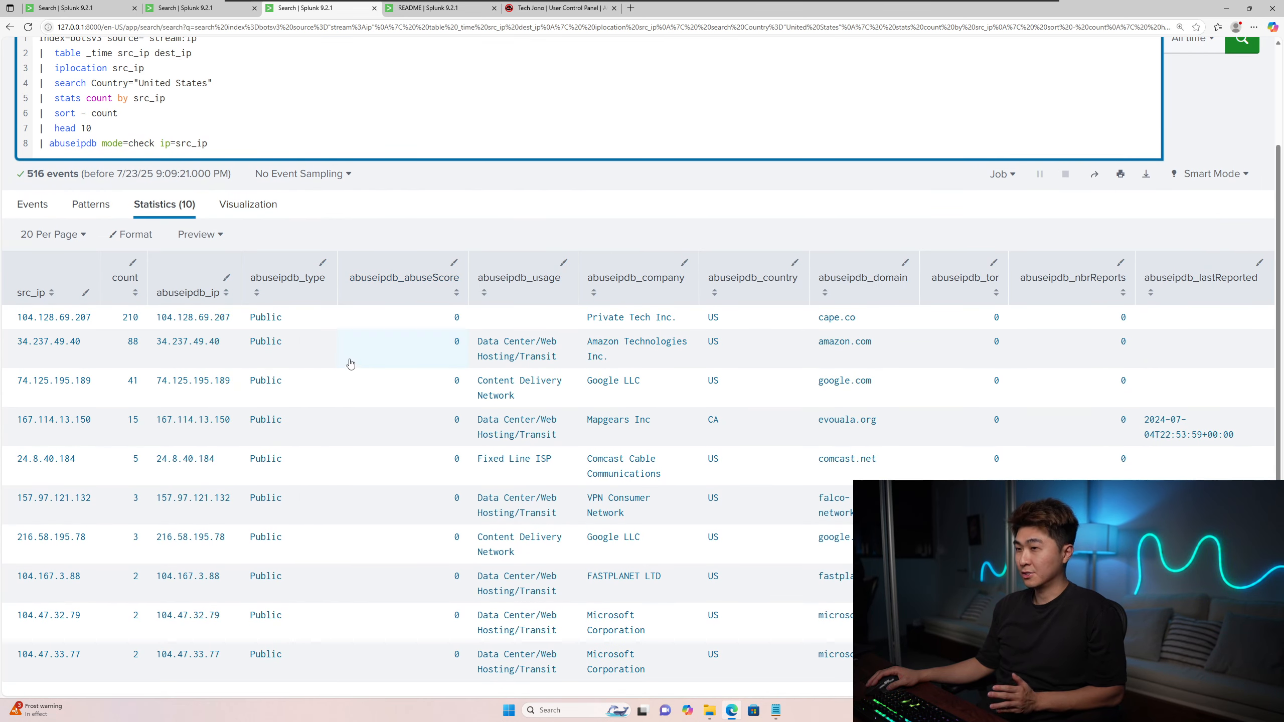
drag(586, 343, 636, 388)
click(837, 479)
drag(823, 498, 881, 540)
click(473, 203)
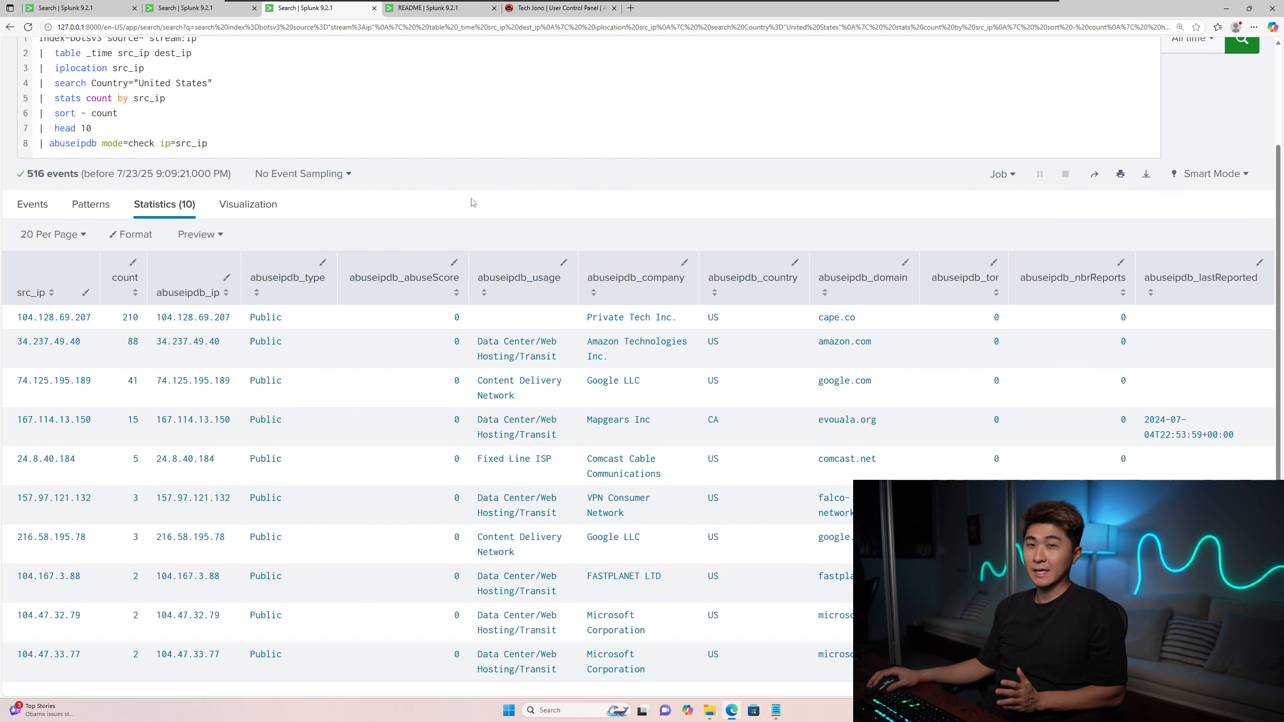
drag(423, 321, 461, 348)
drag(437, 397, 461, 382)
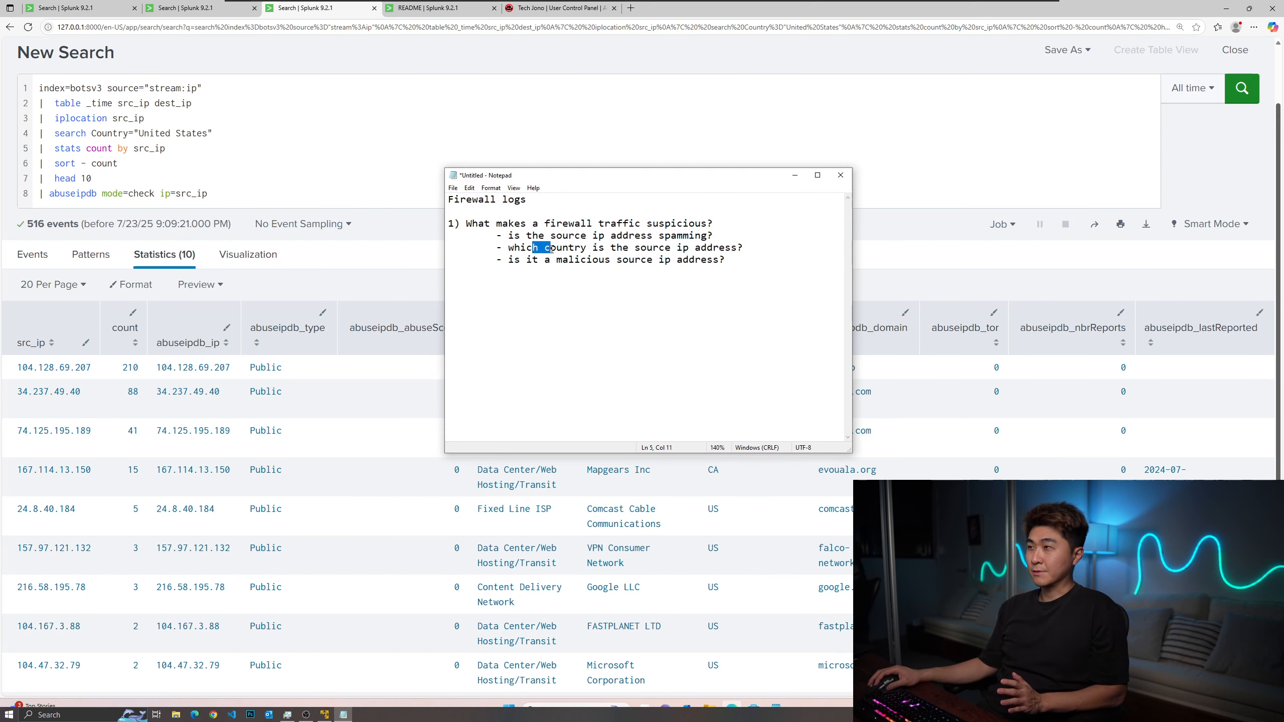
click(563, 276)
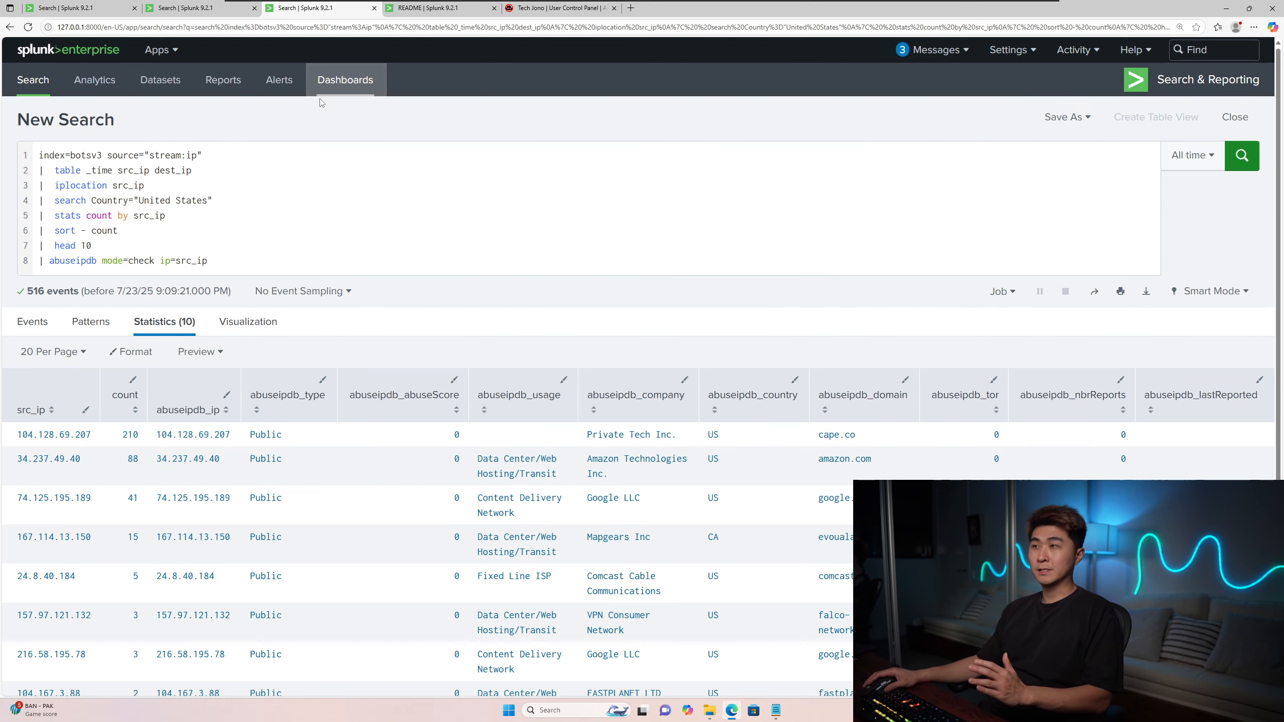
- Create a private dashboard titled "DEMO - FIREWALL" using the Classic Dashboards builder
click(336, 86)
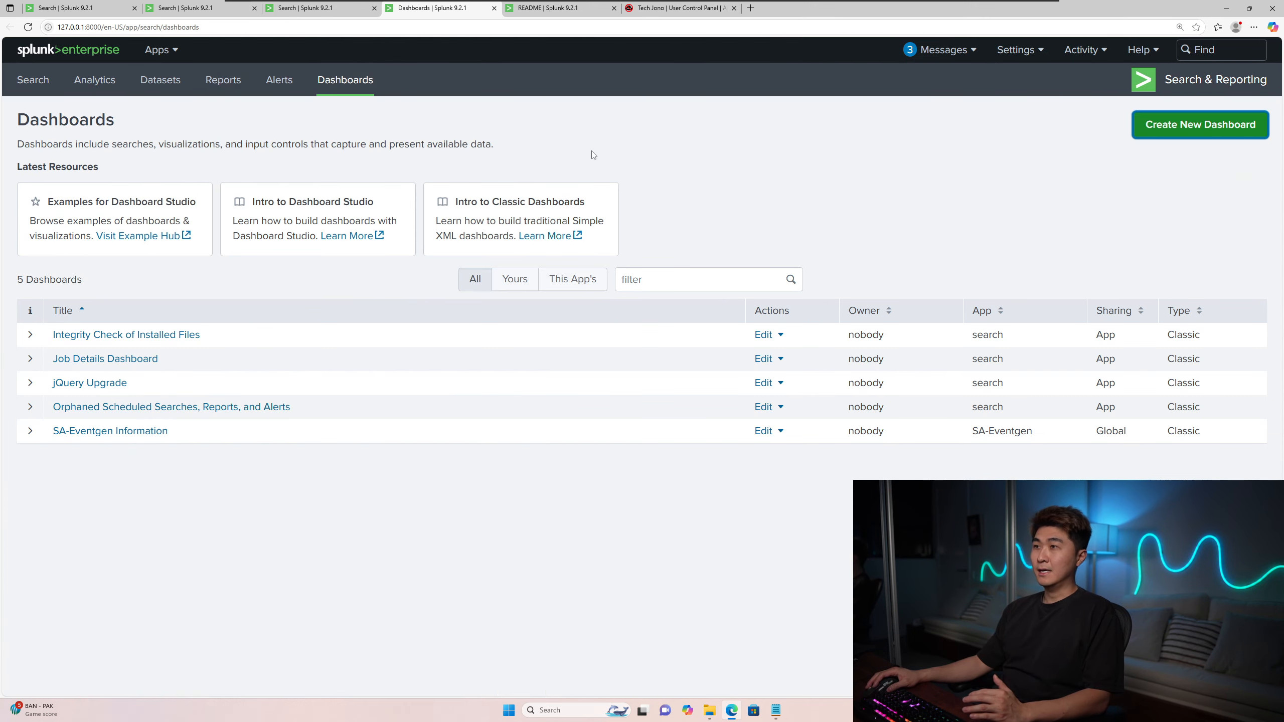
click(1182, 126)
text(DEMO - FIREWALL)
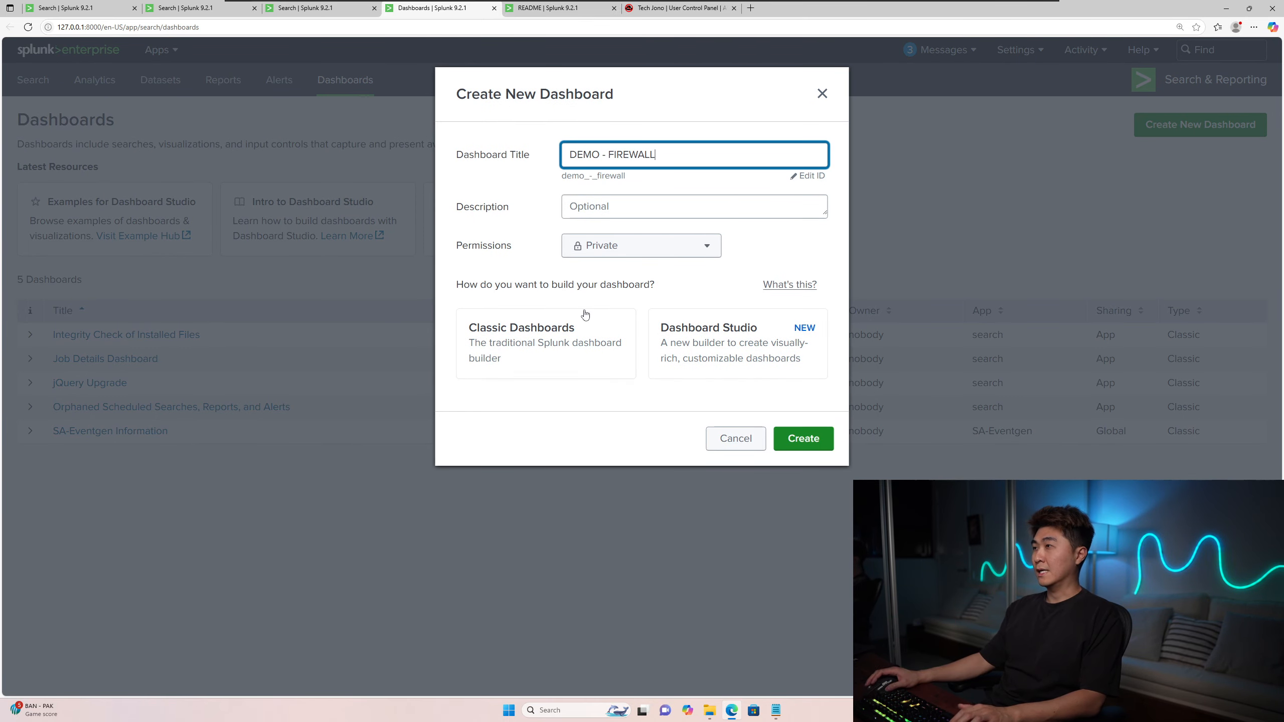
click(627, 247)
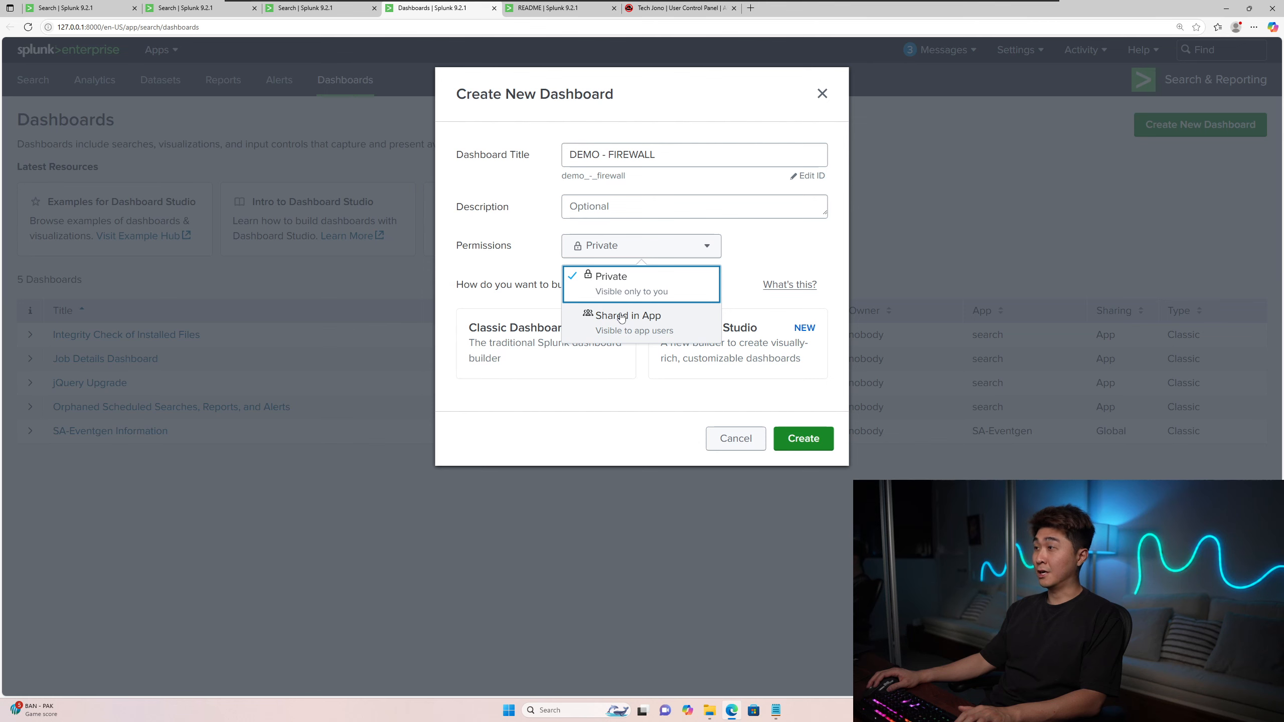
click(645, 277)
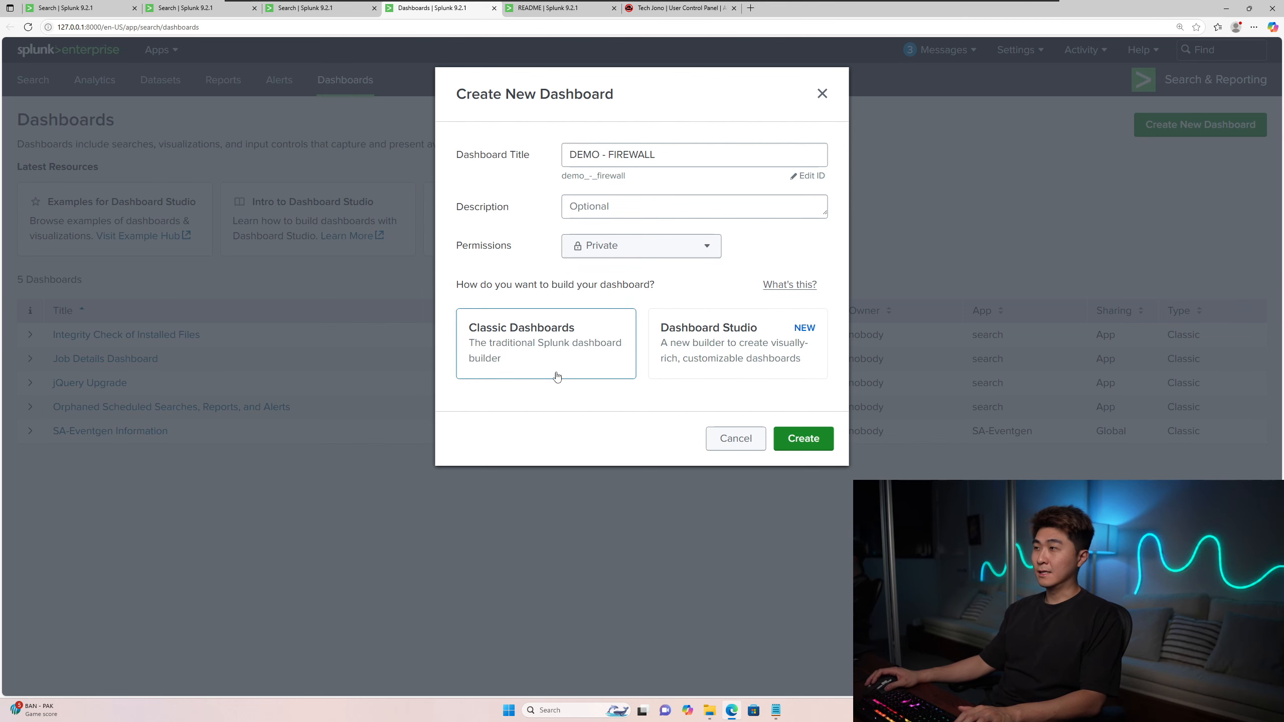
click(801, 437)
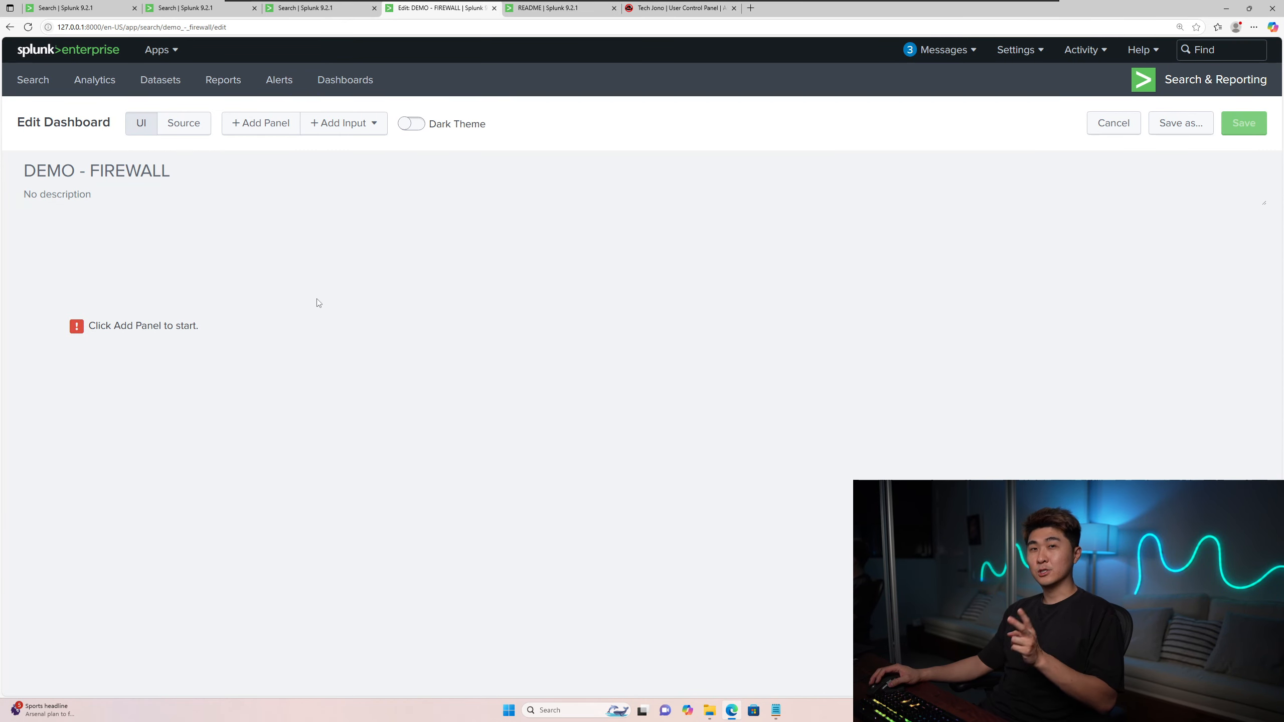
- Start adding a new Statistics Table panel to the DEMO - FIREWALL dashboard
click(264, 124)
click(1120, 108)
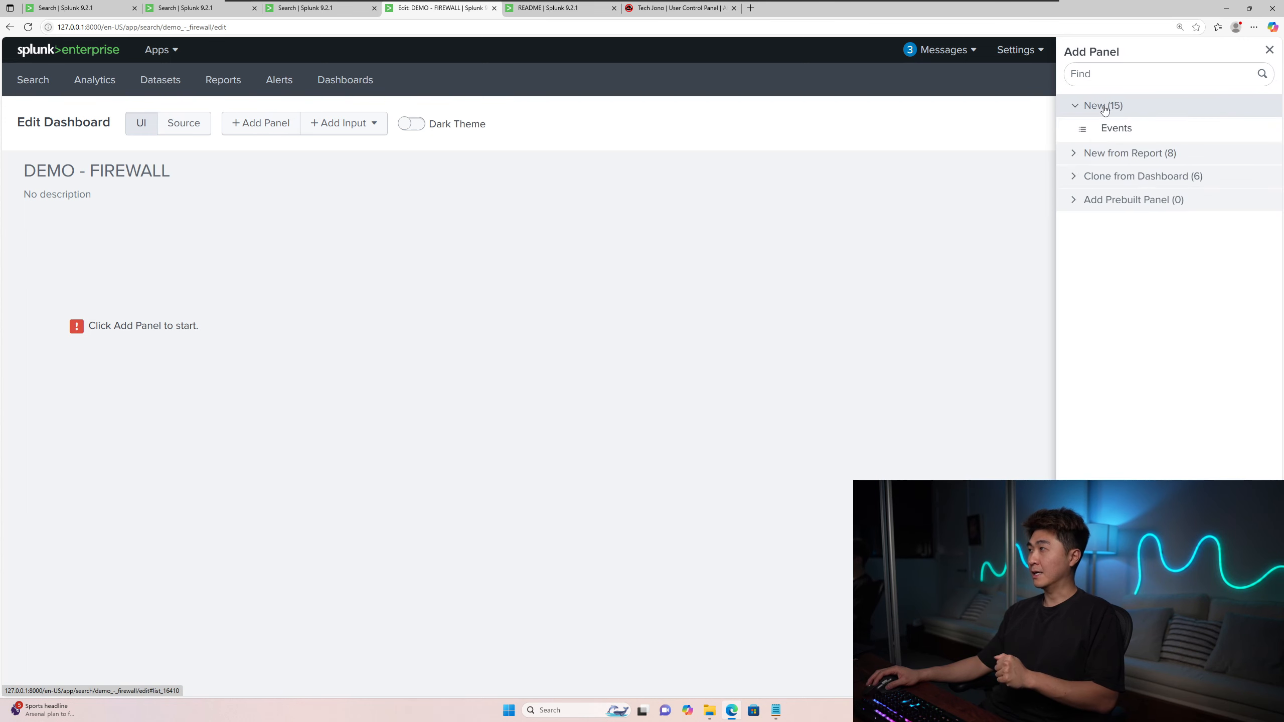
click(1125, 152)
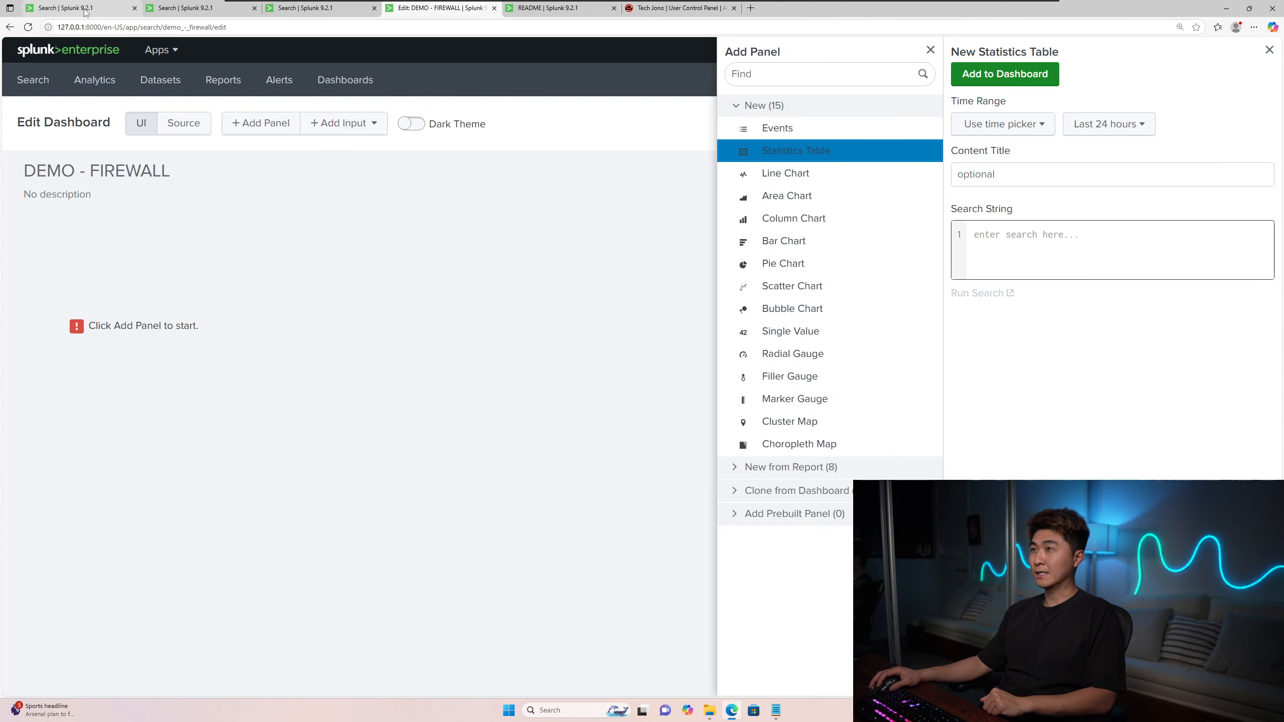
- Fill the new Statistics Table panel with the copied top 10 src_ip count query, add it to the dashboard and save
click(76, 7)
key(ctrl+a)
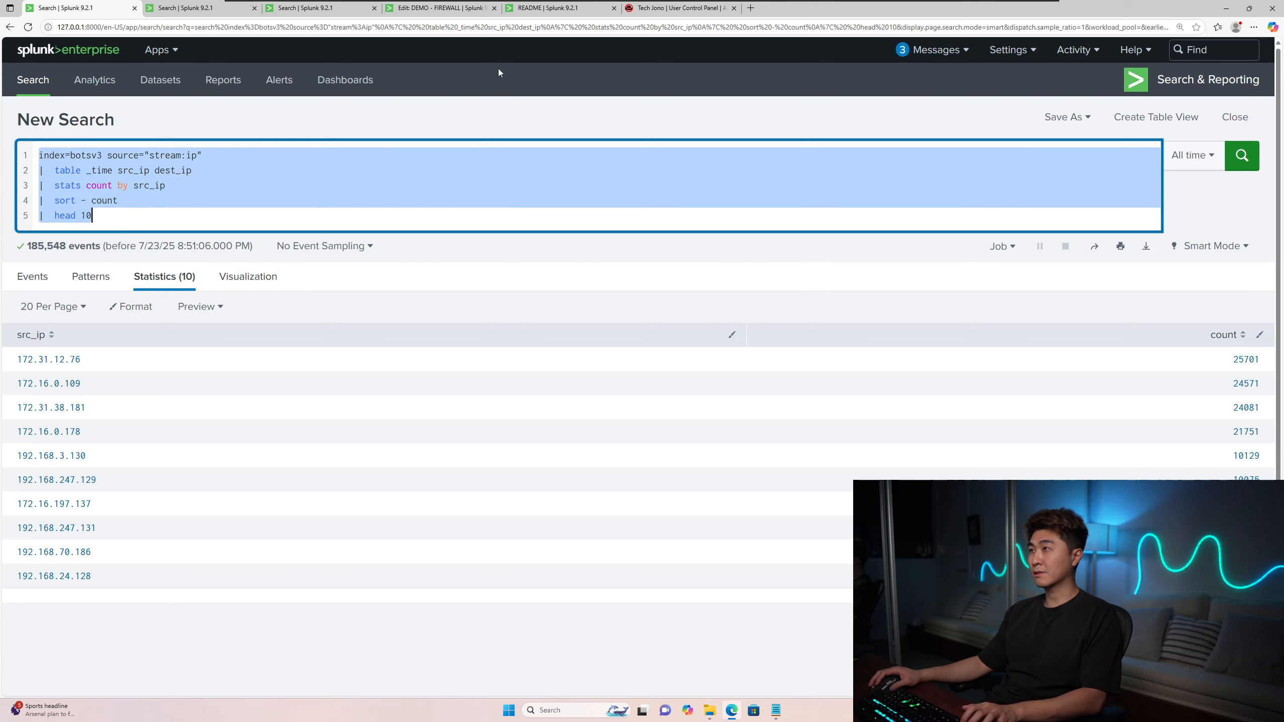
key(ctrl+c)
click(440, 7)
key(ctrl+v)
click(999, 76)
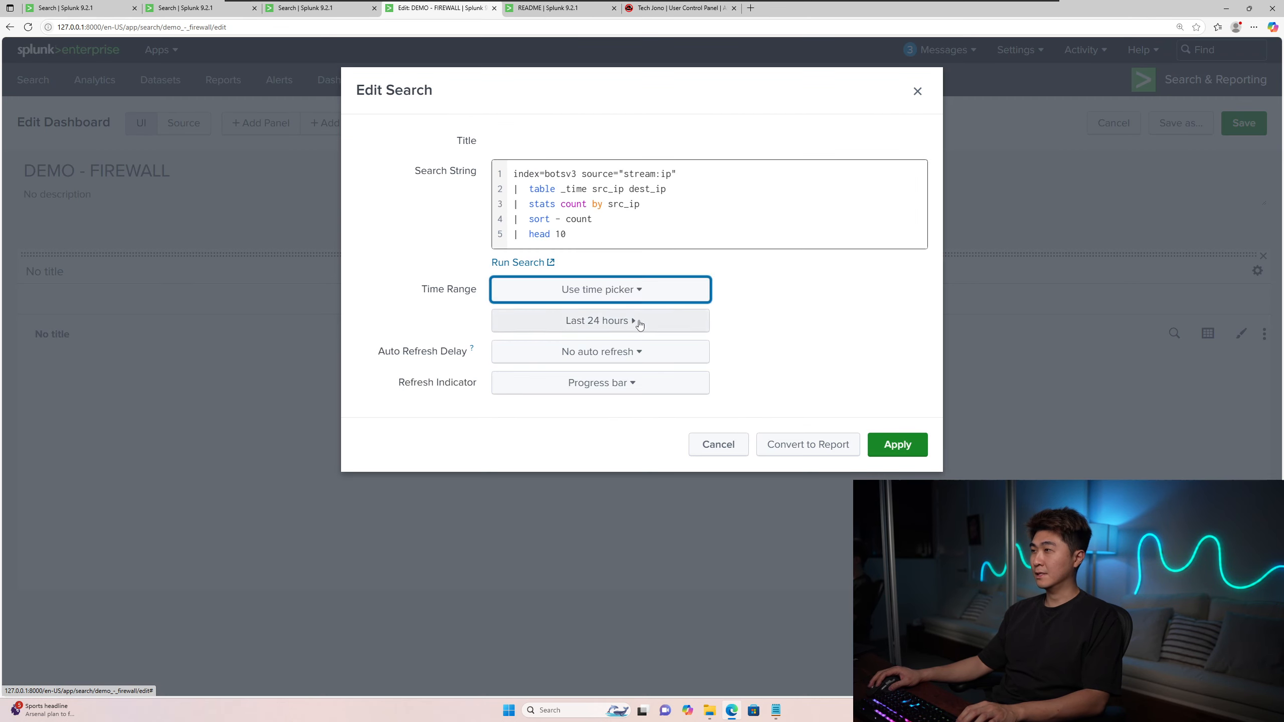
click(1244, 123)
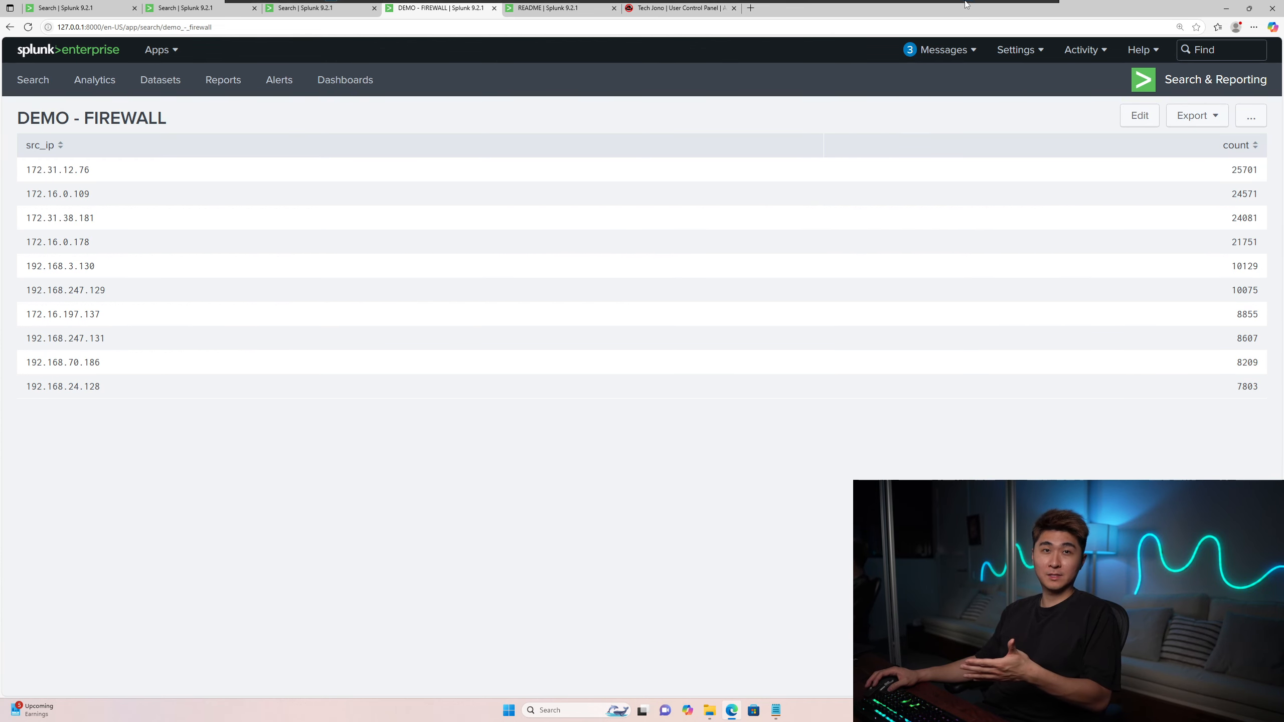
- Save the top 10 Country count search as a panel in the existing DEMO - FIREWALL dashboard and reload the dashboard
click(184, 8)
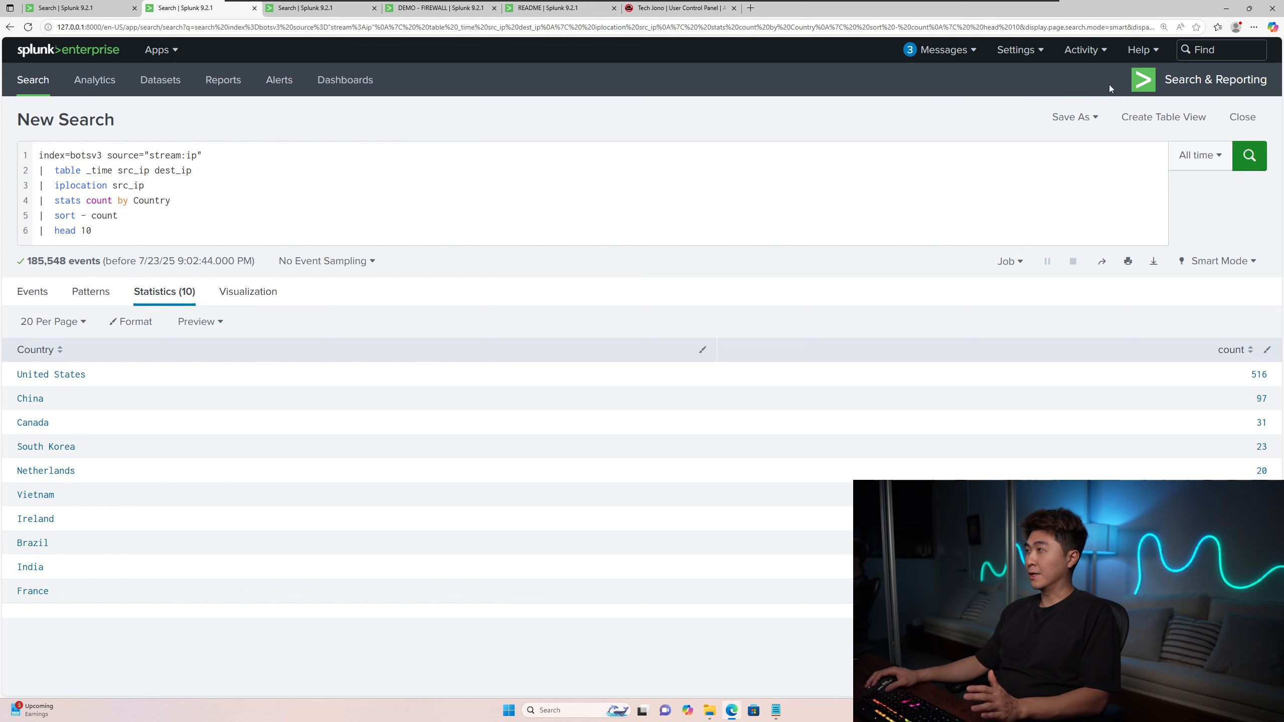
click(1087, 117)
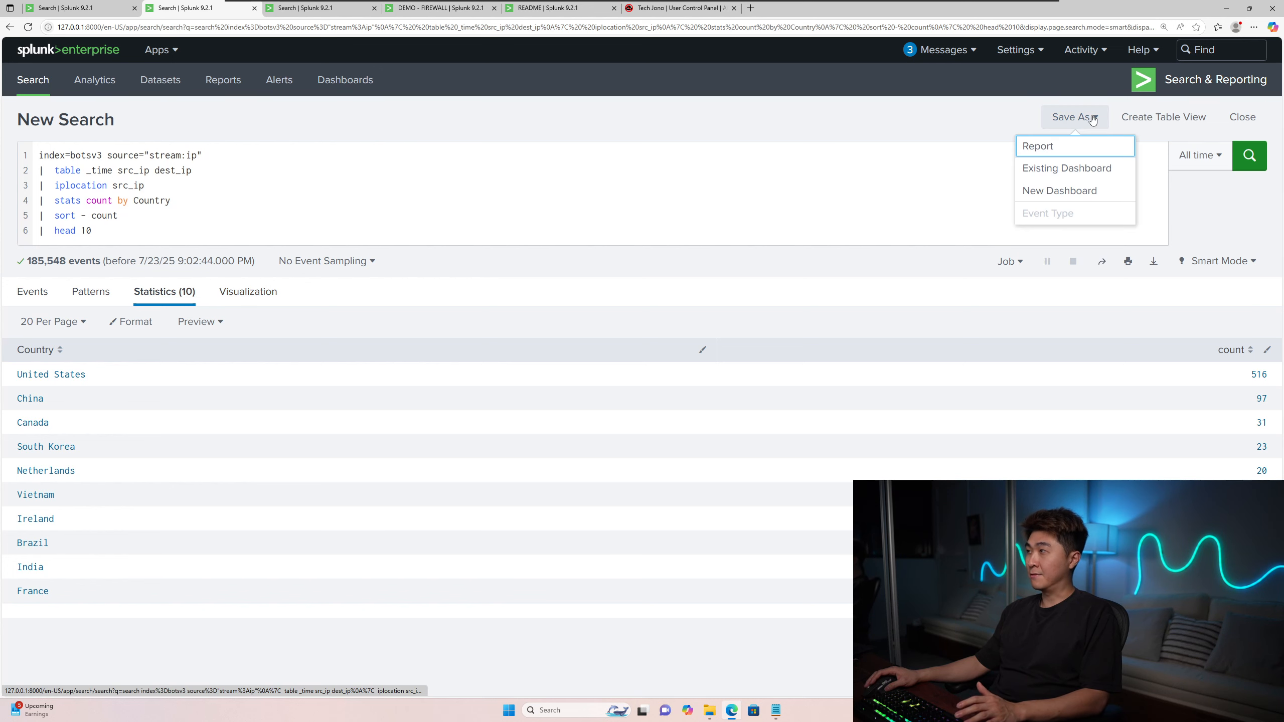
click(1067, 170)
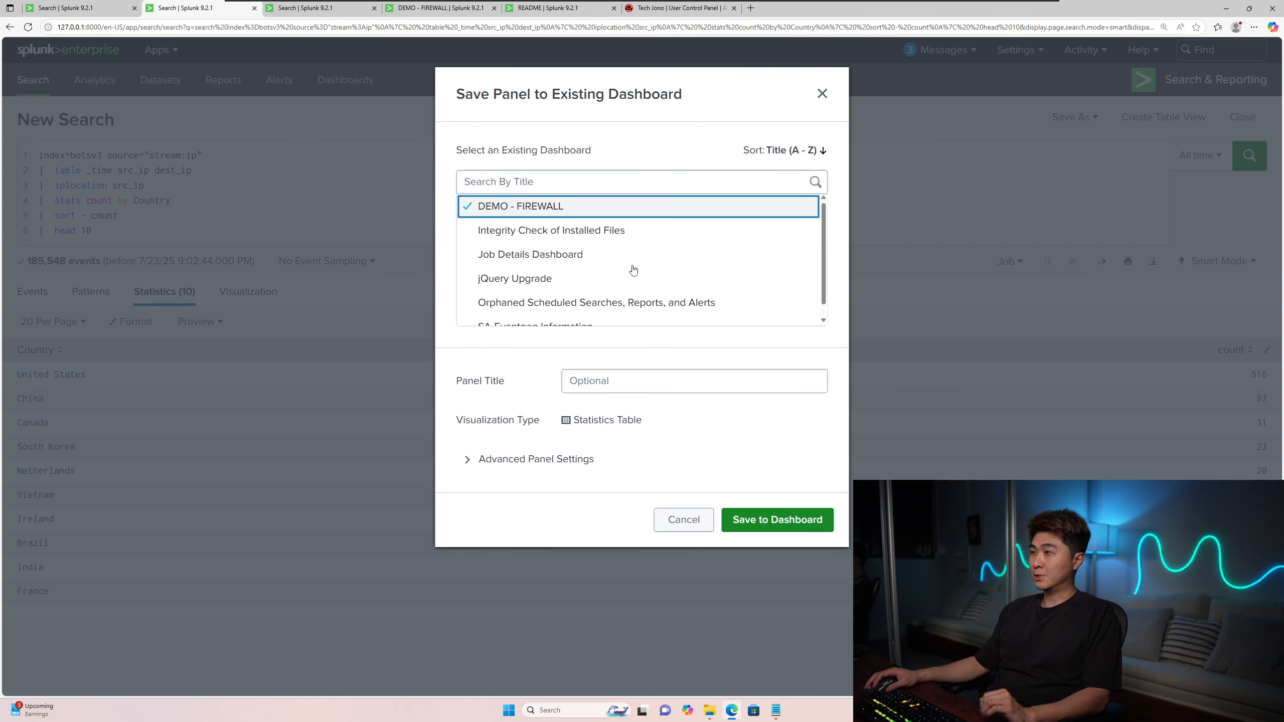
click(779, 522)
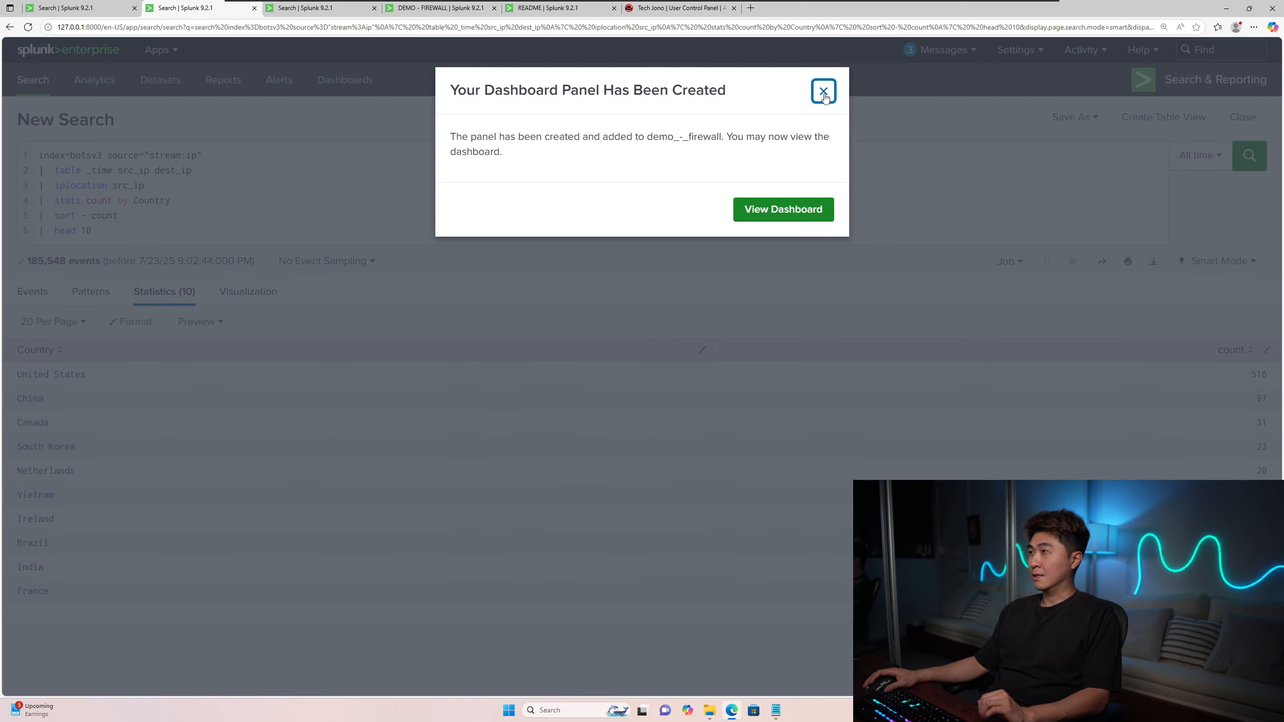
click(823, 92)
click(449, 9)
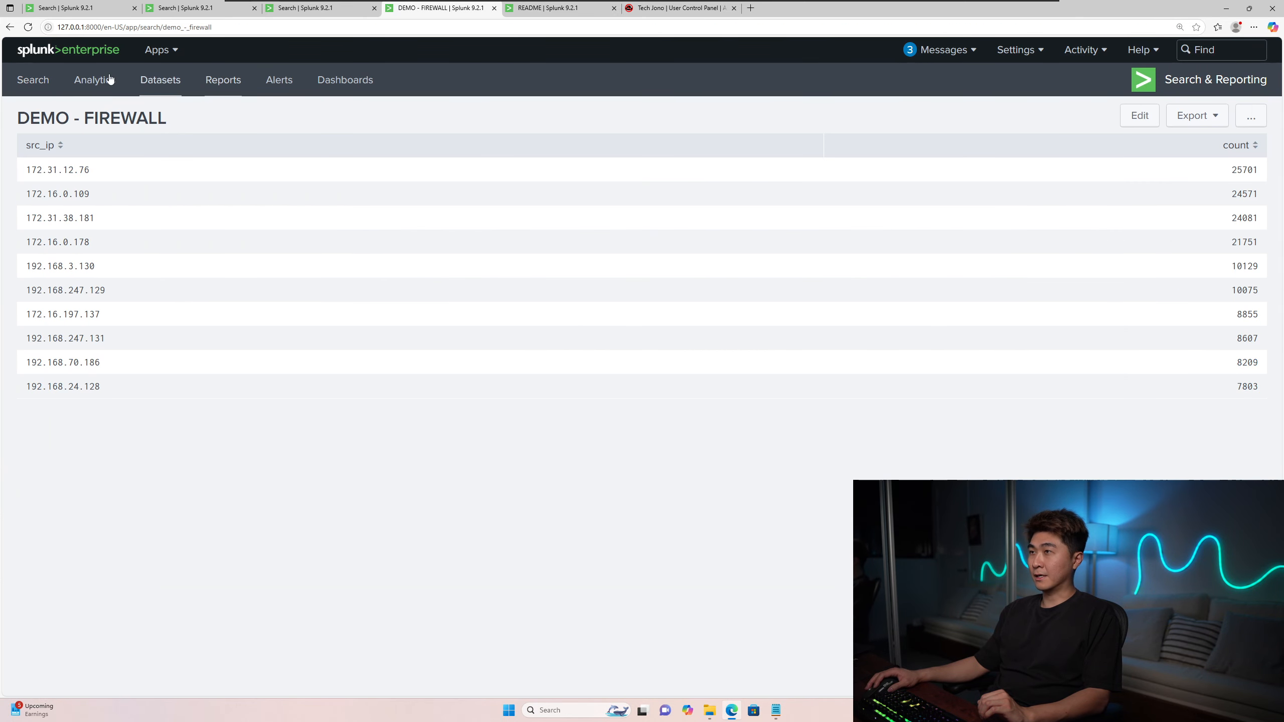
key(F5)
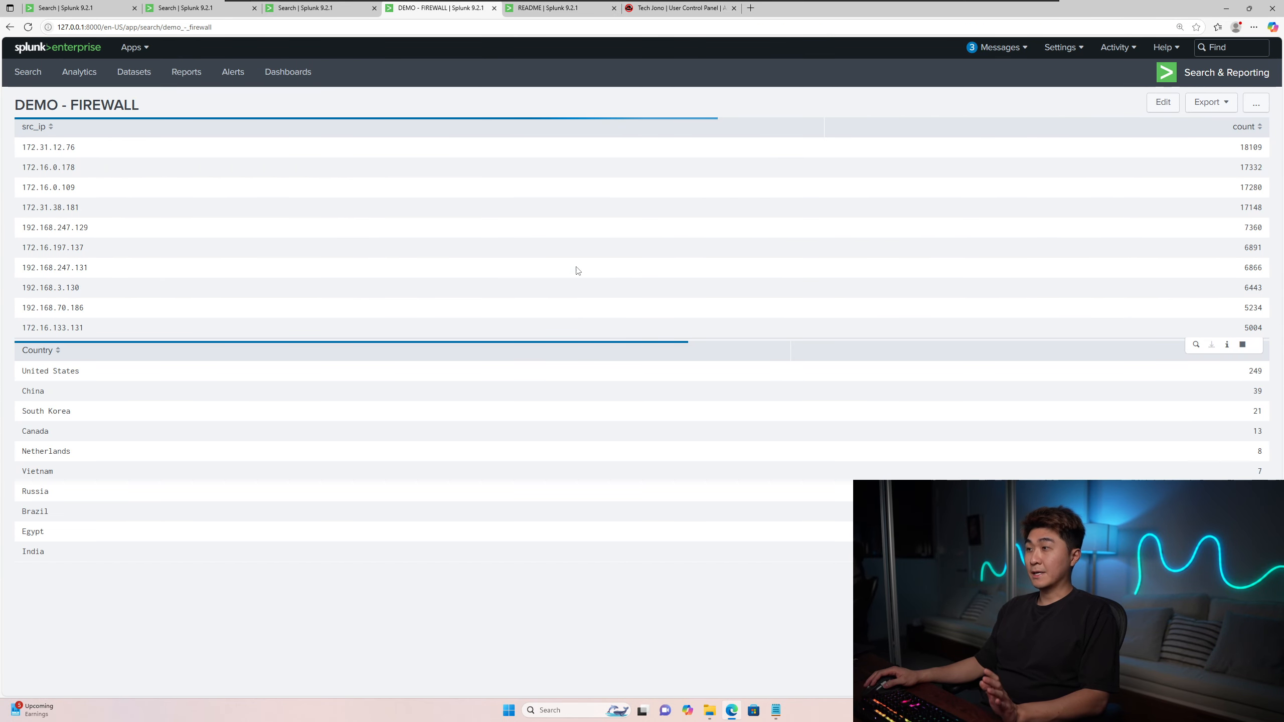
- Save the United States abuseipdb search as a panel in the existing DEMO - FIREWALL dashboard and reload the dashboard
click(319, 8)
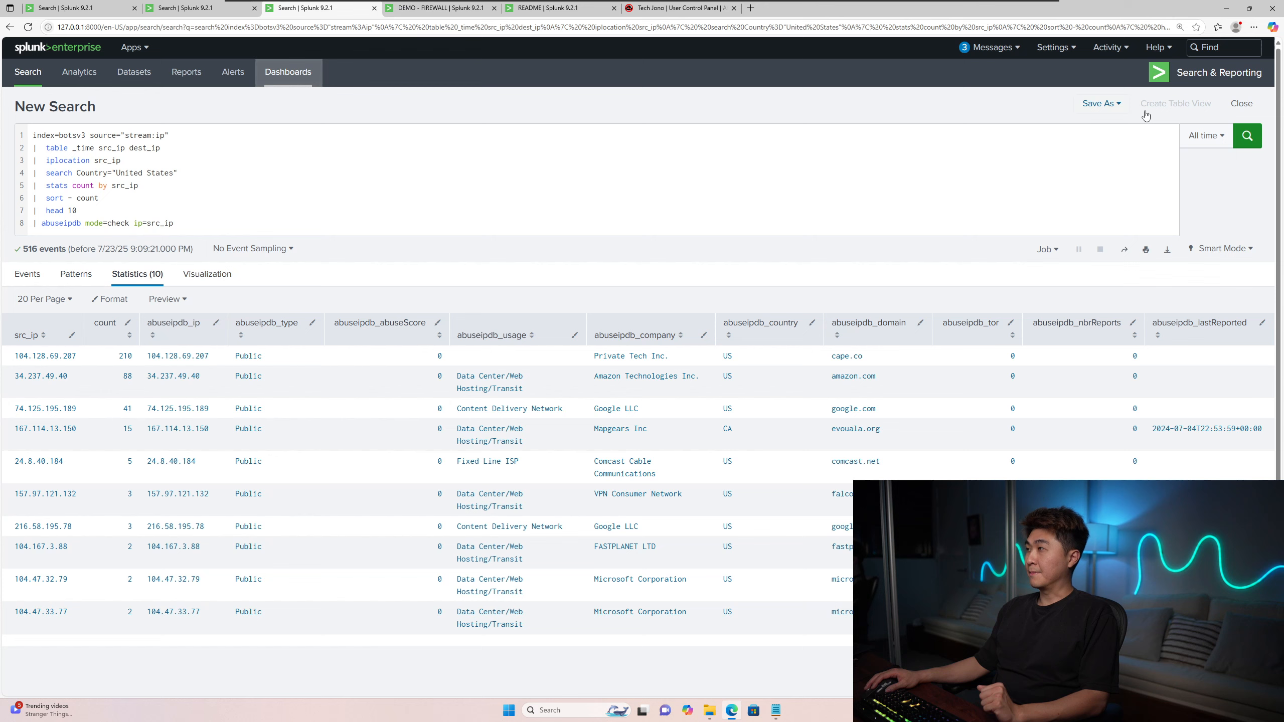
click(1103, 104)
click(1077, 144)
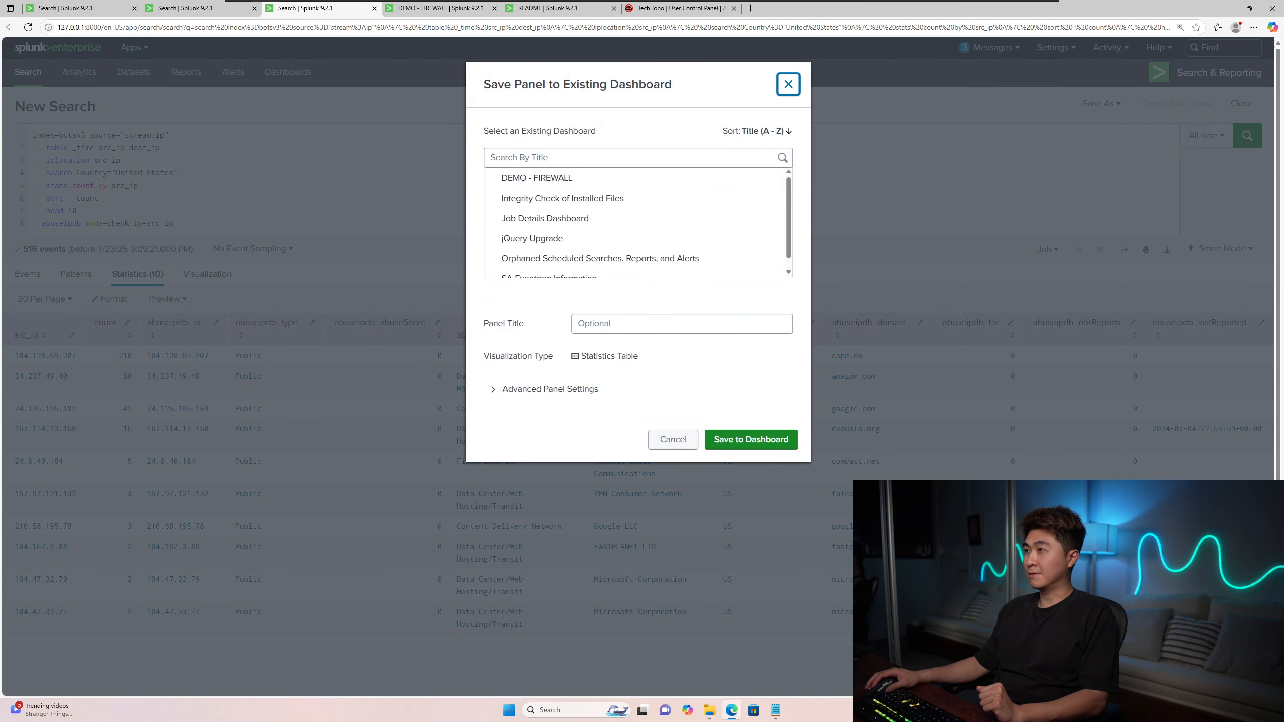
click(534, 178)
click(751, 440)
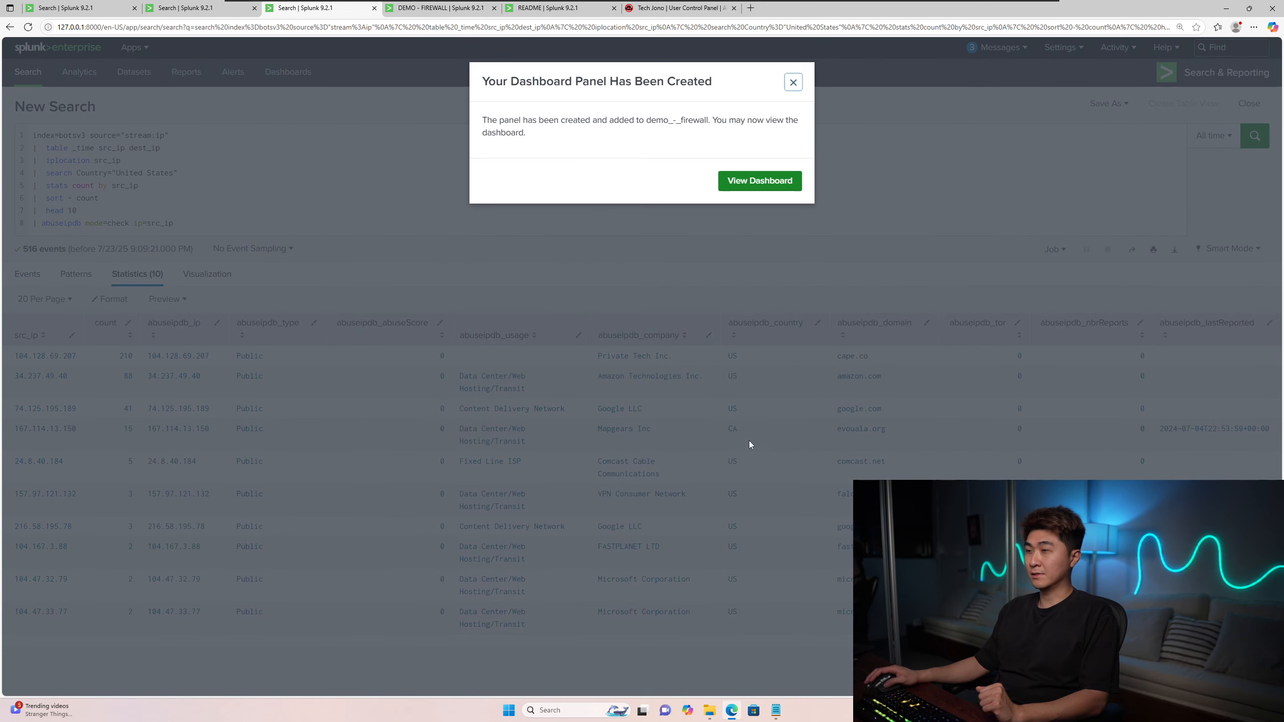
click(440, 8)
click(28, 28)
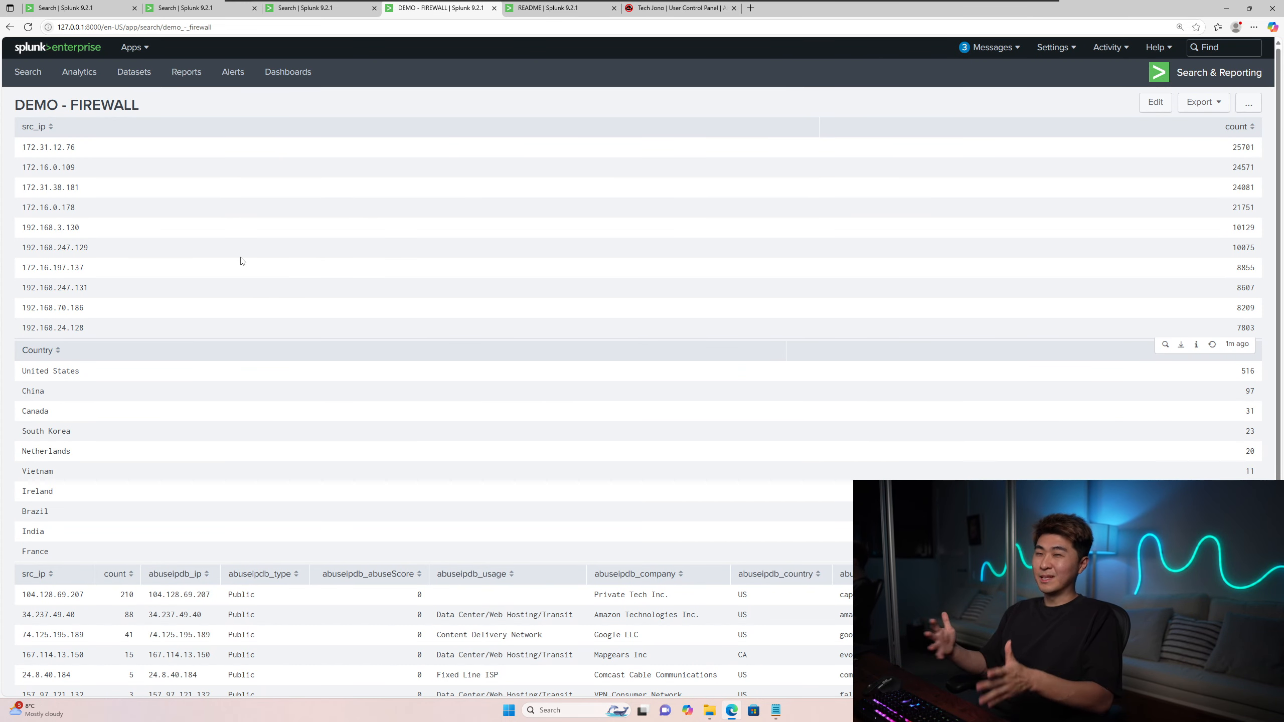
- Edit the dashboard and change the src_ip count panel to a bar chart with data values shown
click(1156, 103)
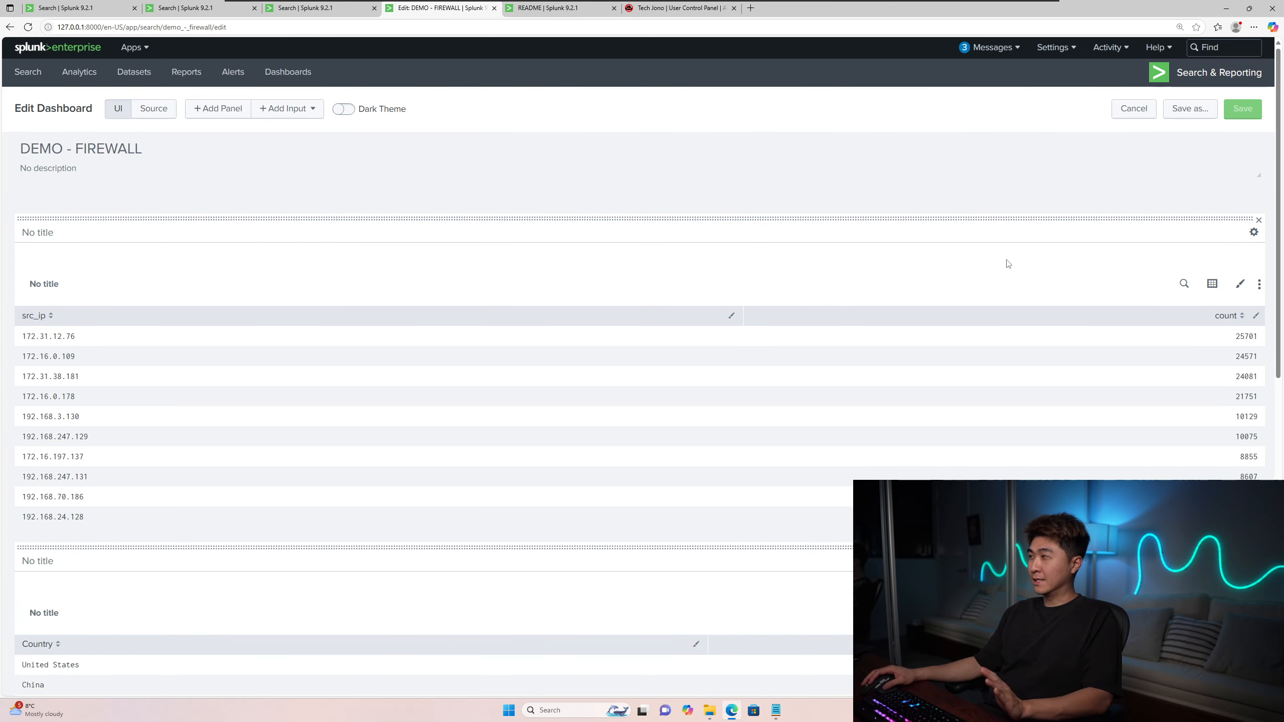
click(1216, 286)
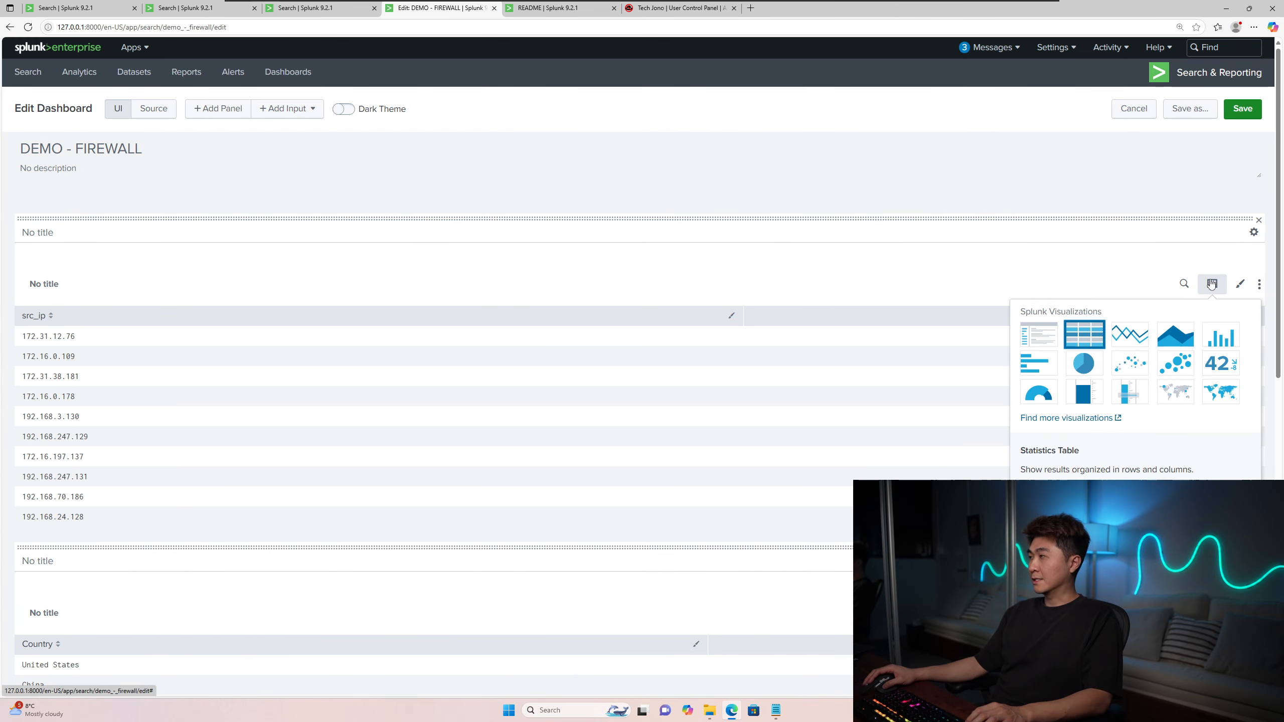
click(1043, 368)
click(1235, 287)
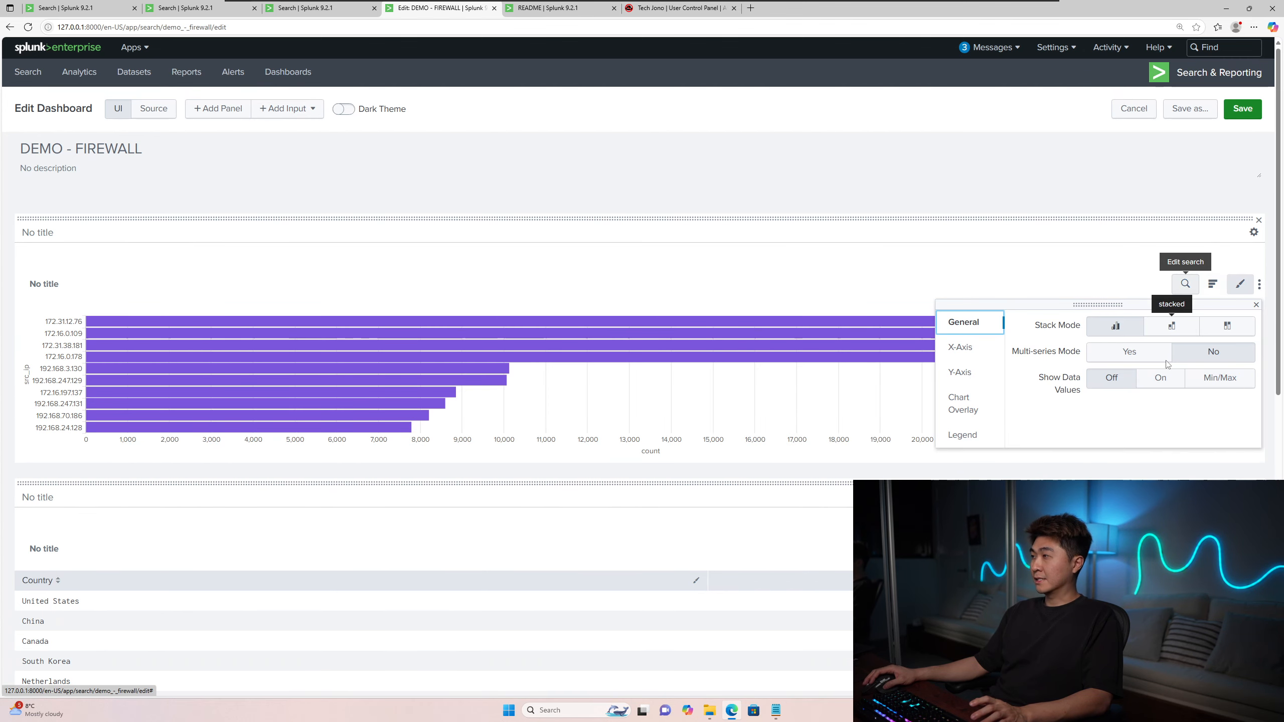
click(1155, 389)
- Title the src_ip bar chart panel "Top 10 IP address by hit count"
click(256, 232)
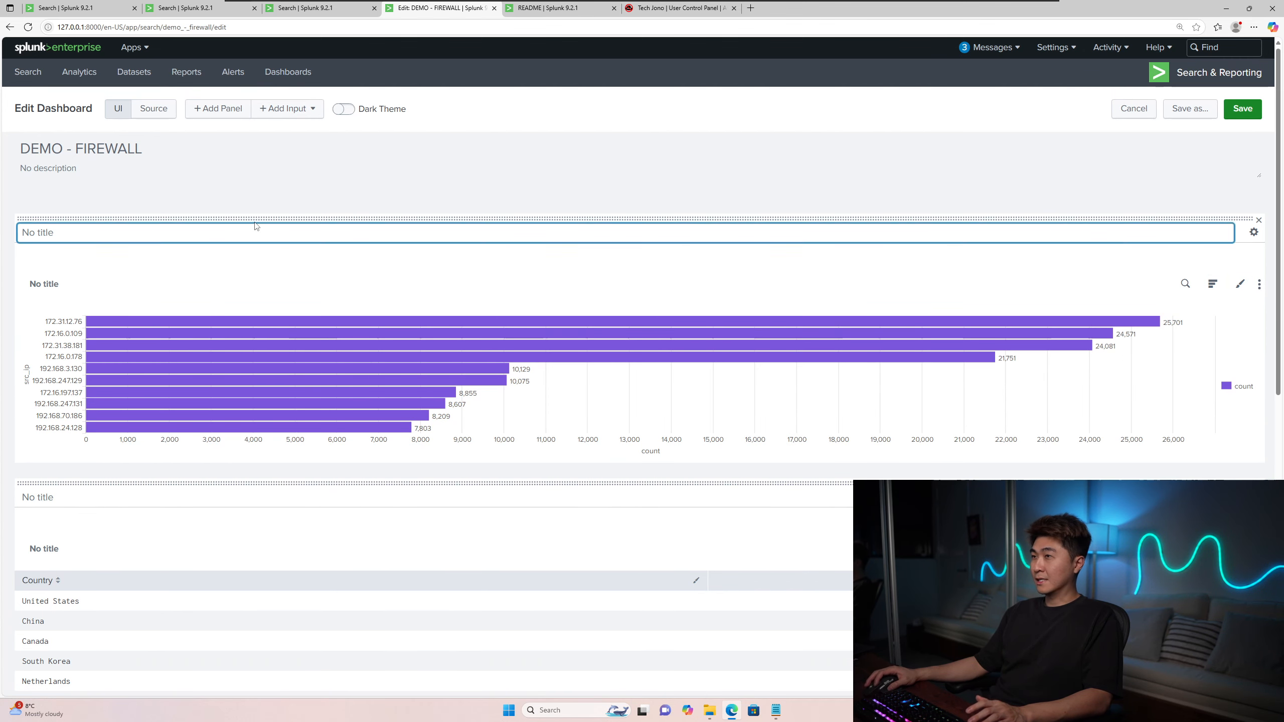
text(Top 10 IP address but)
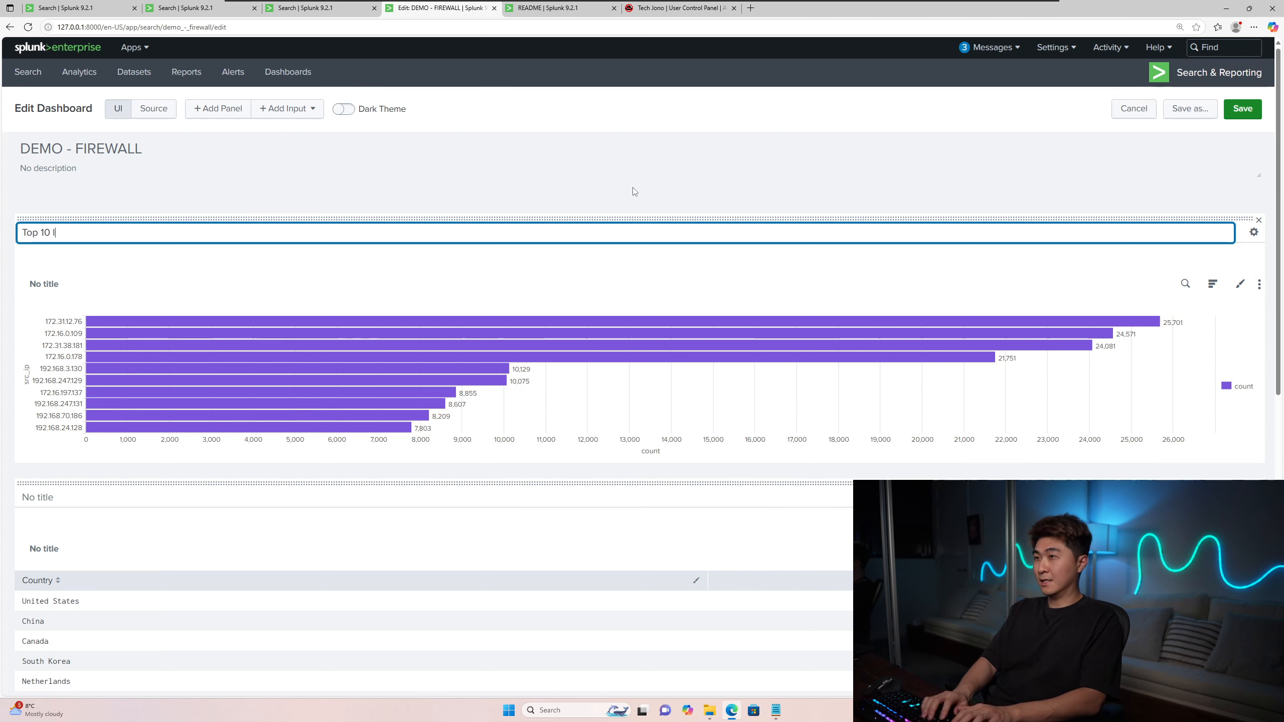
key(BackSpace)
key(BackSpace)
key(BackSpace)
text(y hit count)
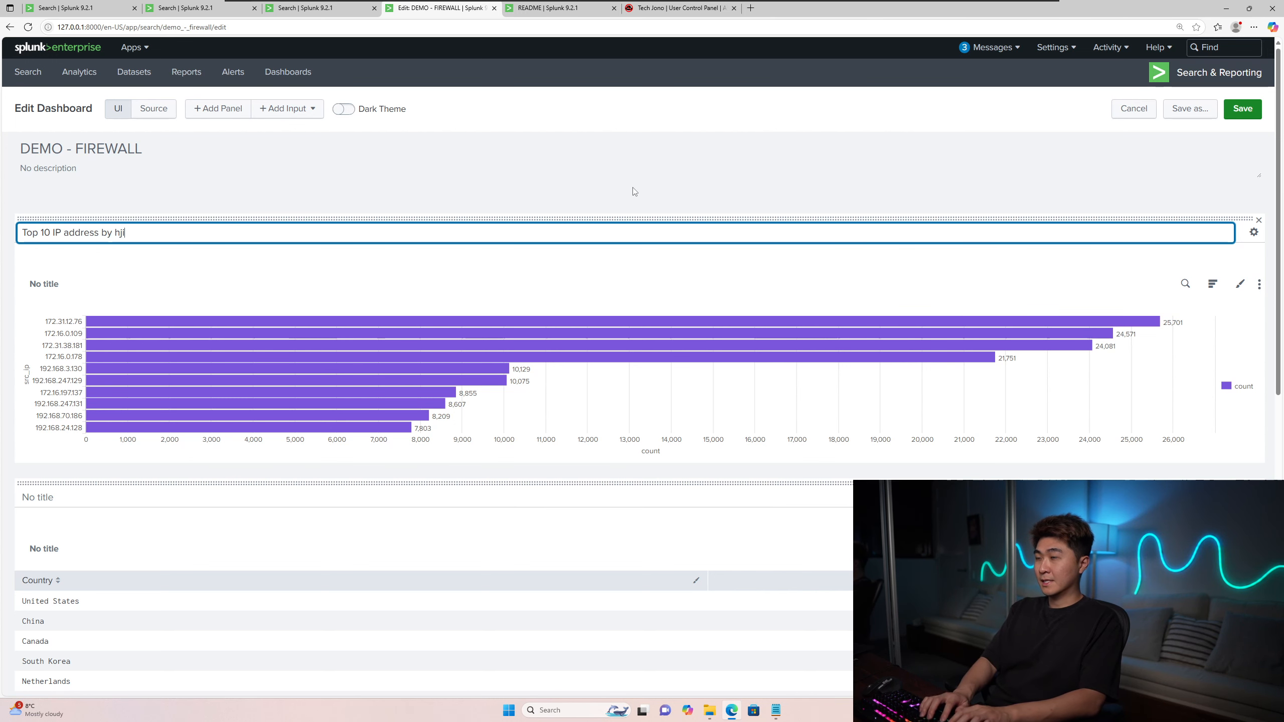
- Change the Country count panel to a bar chart with data values shown
scroll(1178, 319, down, 4)
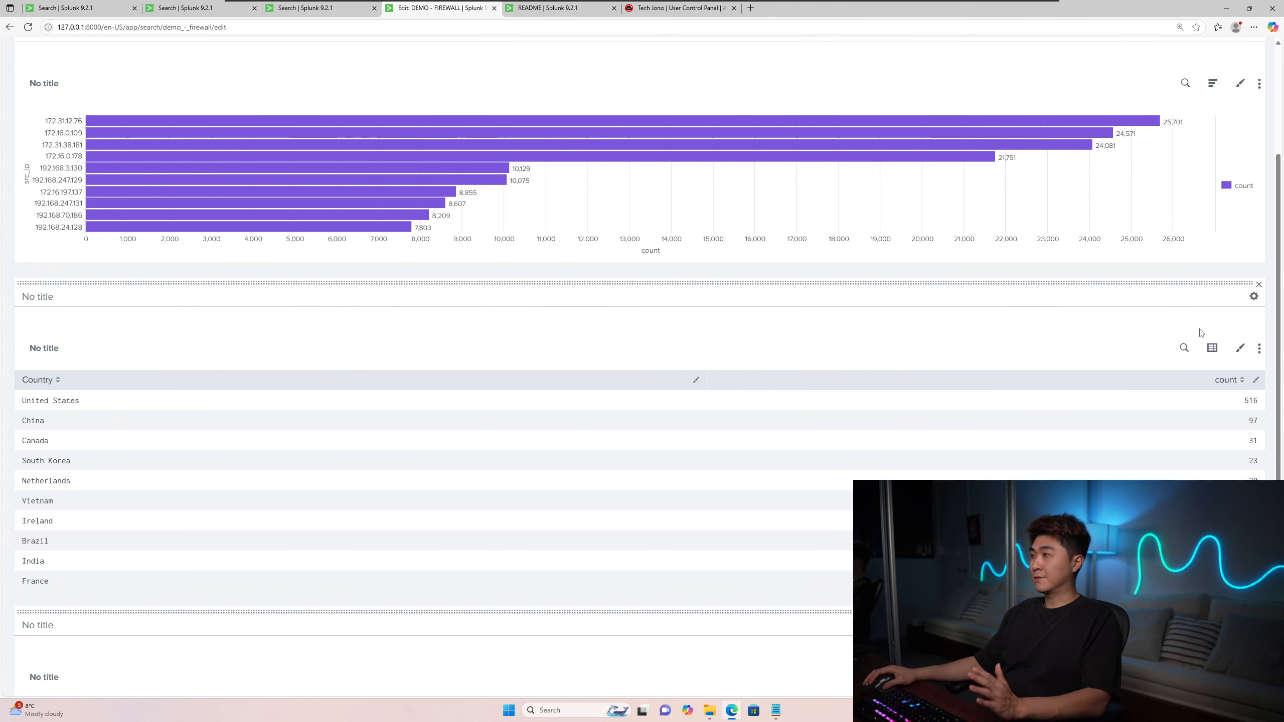
click(1212, 348)
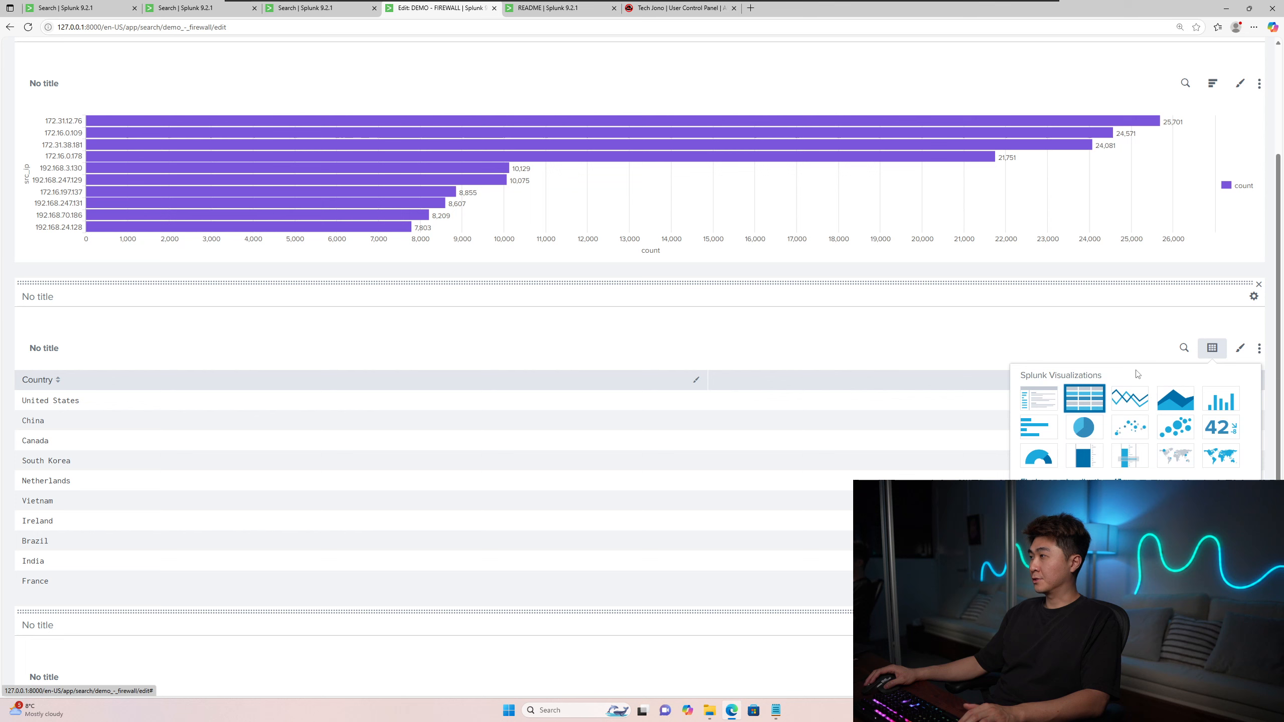
click(1039, 427)
click(1240, 348)
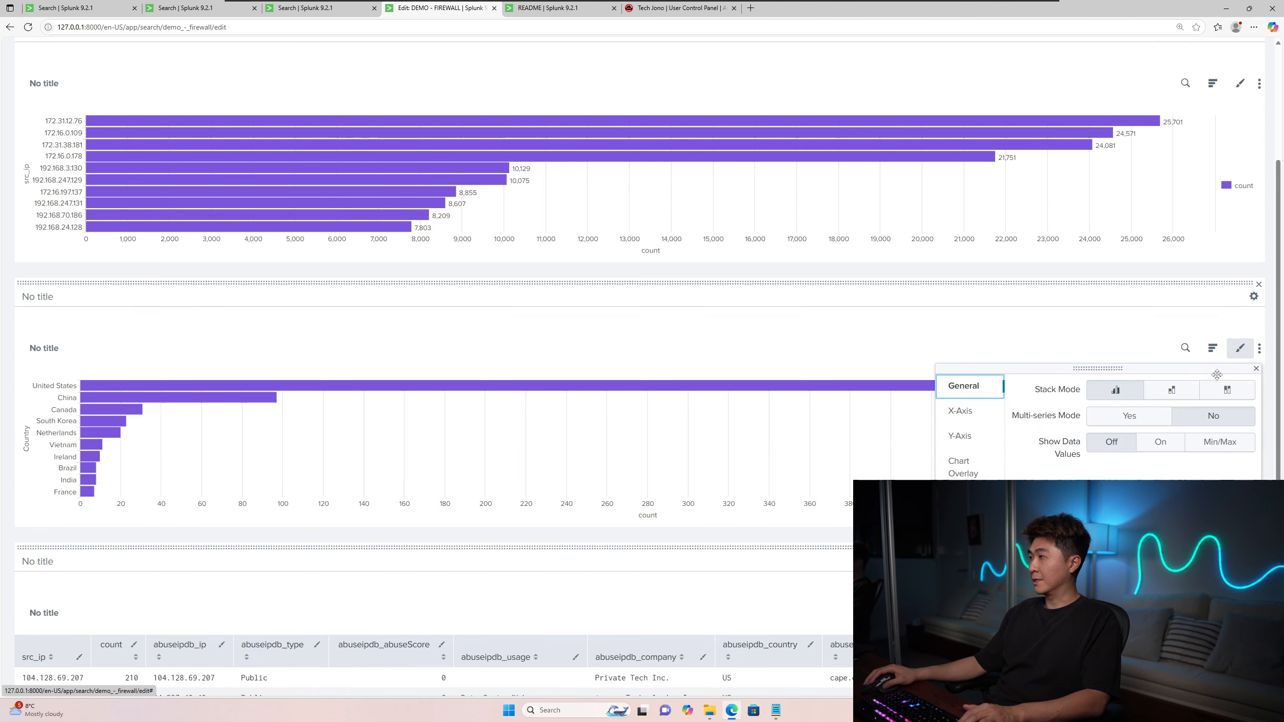
click(1161, 443)
- Title the Country bar chart panel "TOP 10 Countries by Source IP addresses"
click(202, 297)
scroll(222, 320, up, 1)
text(TOP)
text( 10 Countries by)
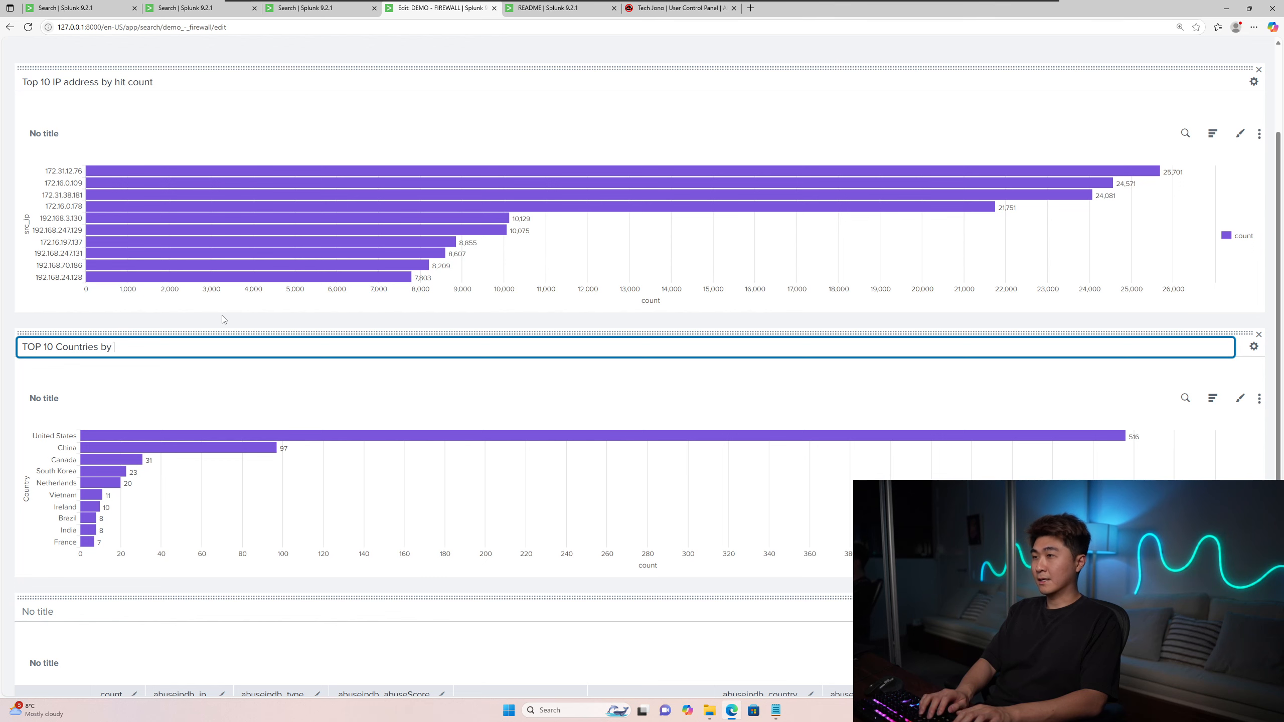
text( Source IP address)
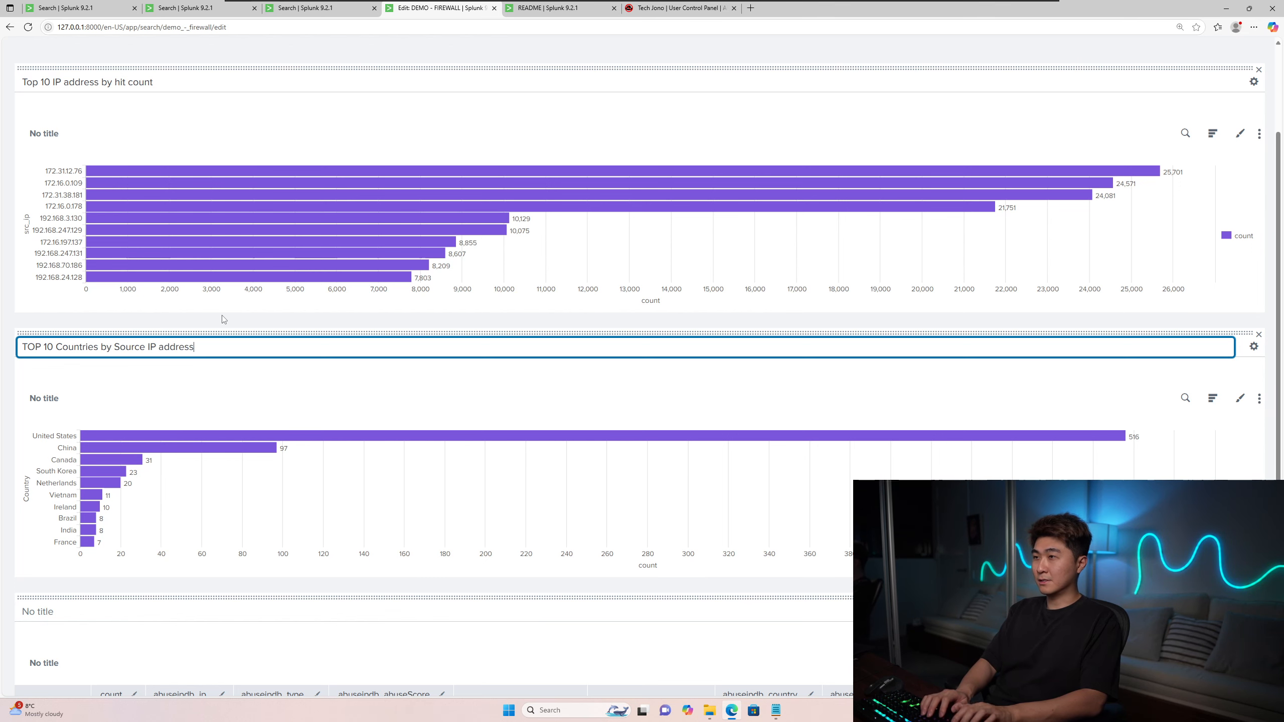
- Title the AbuseIPDB results table panel "Top 10 IP Address from United States"
scroll(131, 350, down, 7)
click(126, 277)
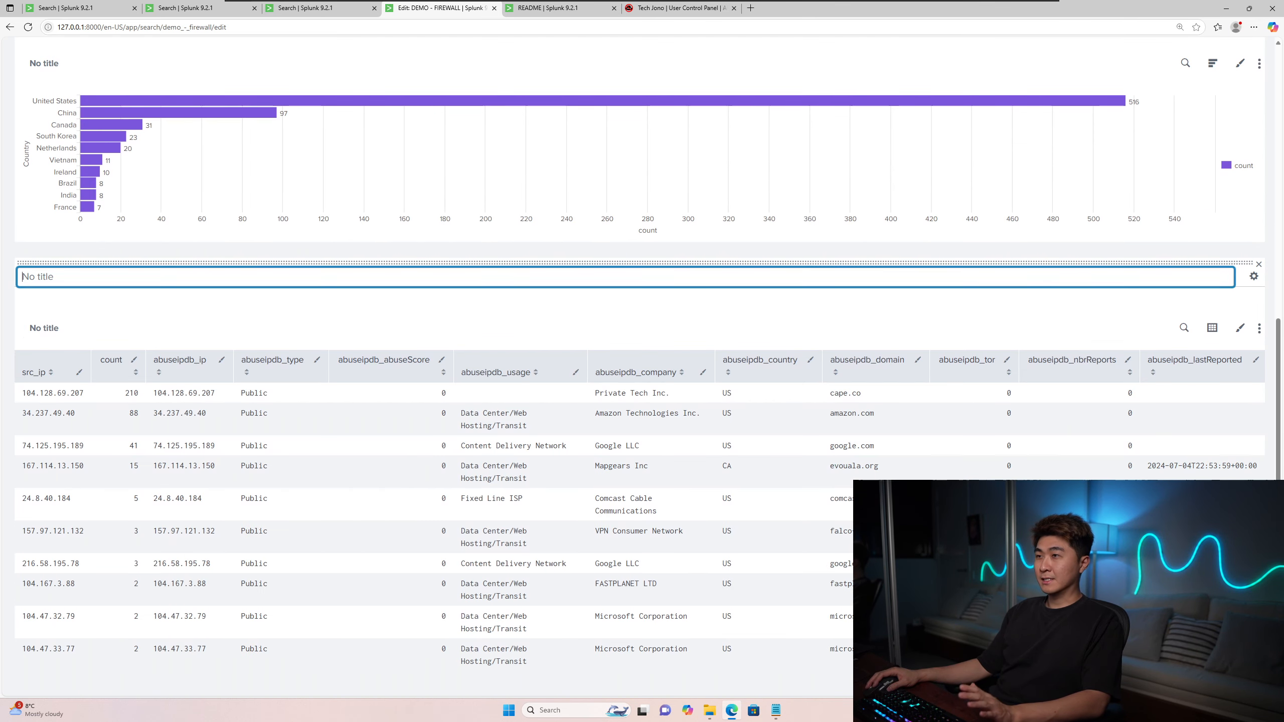
text(To)
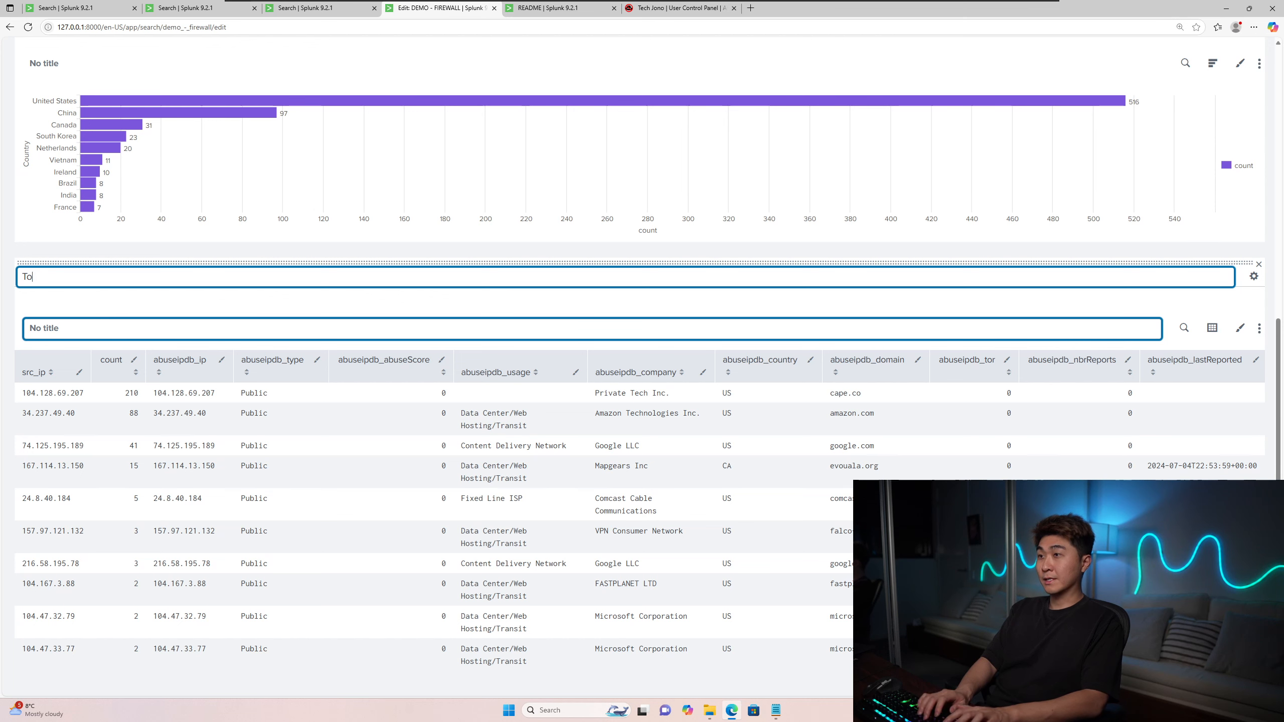
text(p 10 IP)
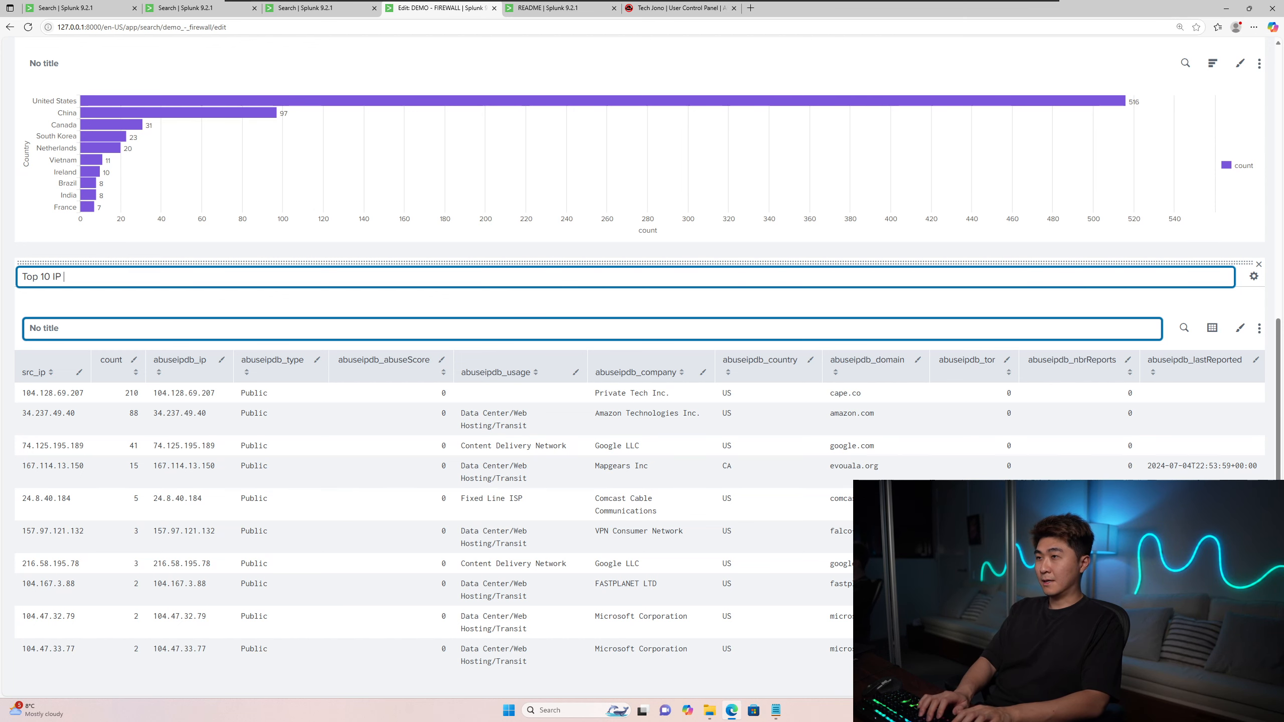
text( Address from United)
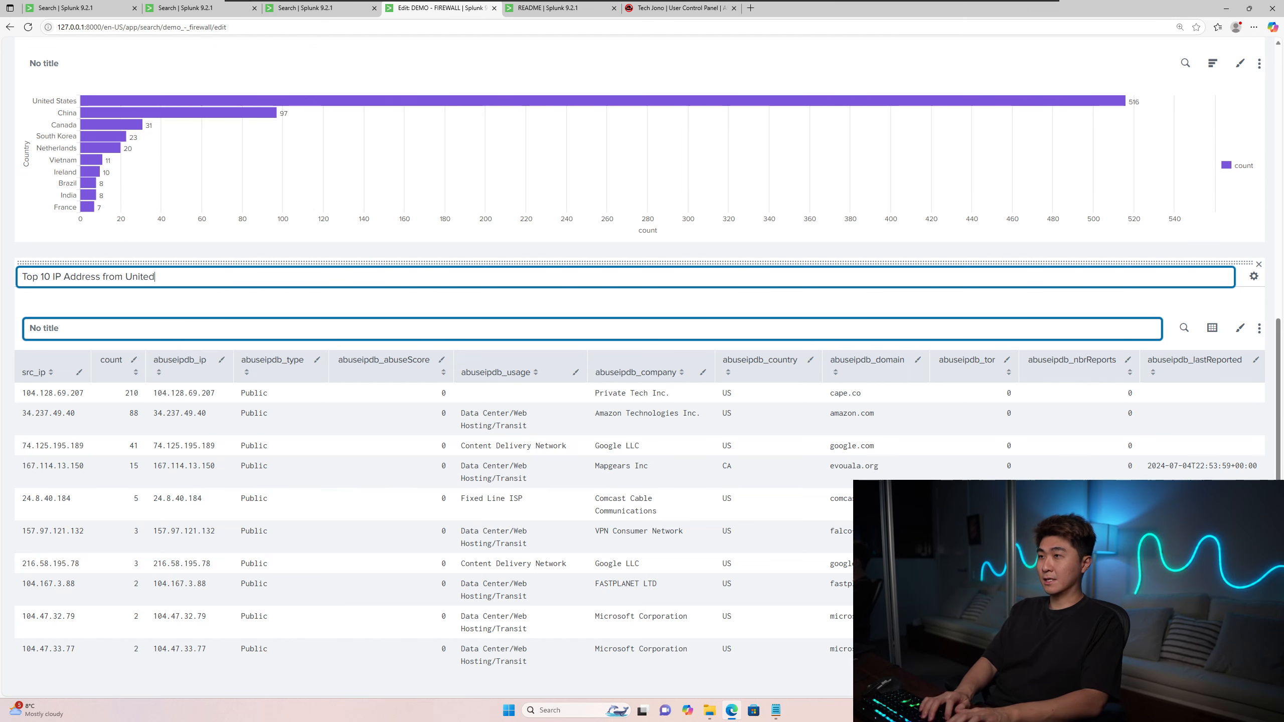
text( Stat)
text(es)
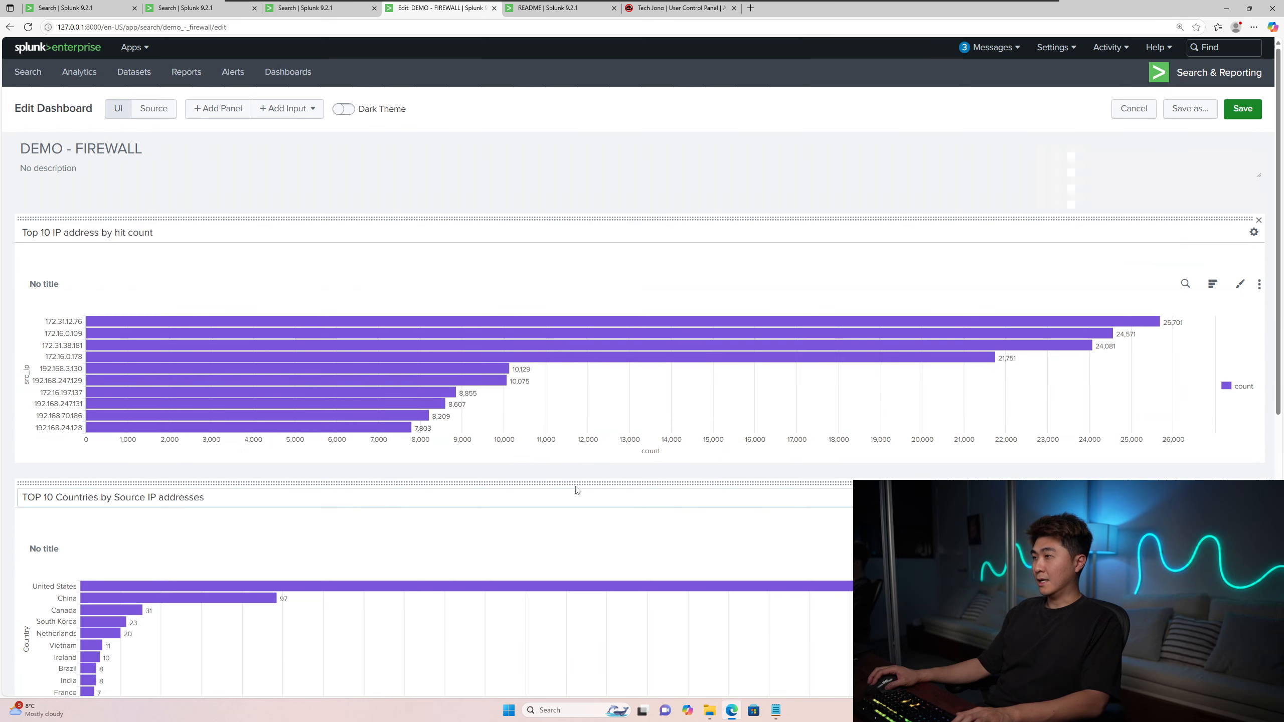
- Place the countries panel beside the IP address hit count panel and save the dashboard with the dark theme
drag(576, 485, 787, 255)
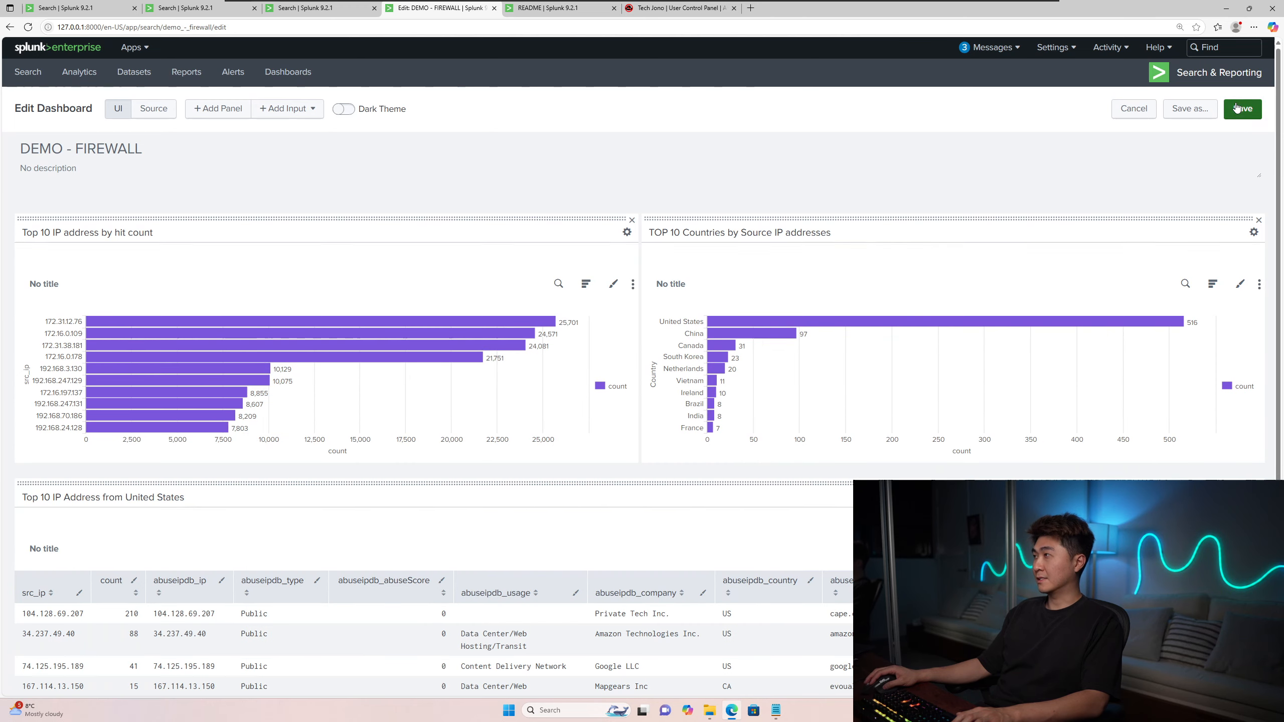
click(344, 109)
click(1245, 109)
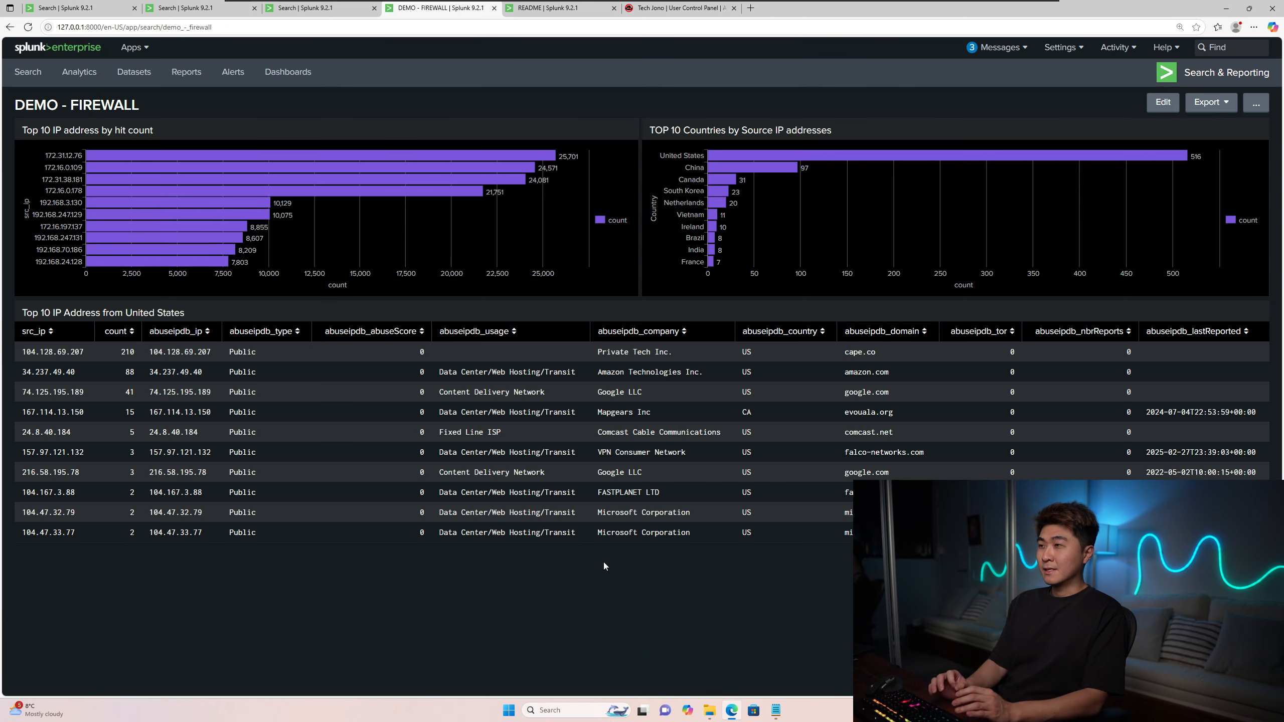